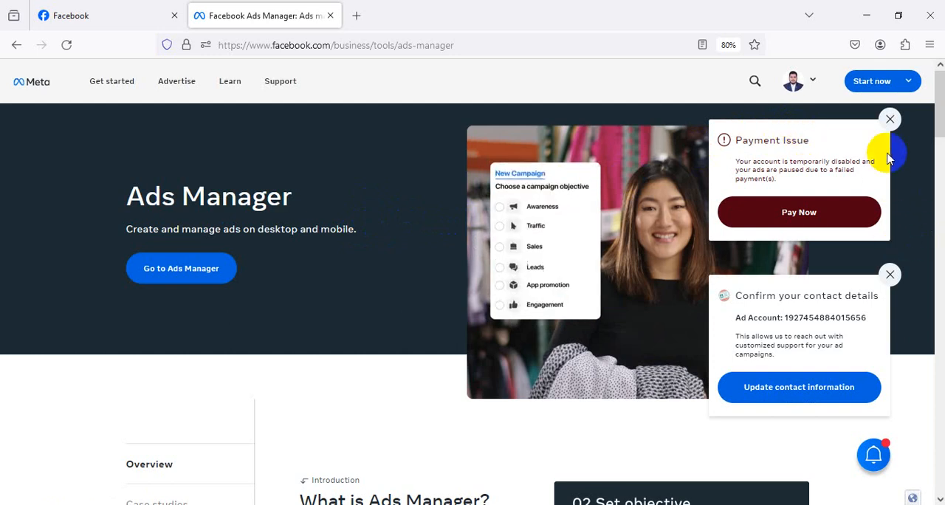
Dismiss the payment issue and contact details notices and go to Ads Manager.
{"action": "left_click", "coordinate": [889, 119]}
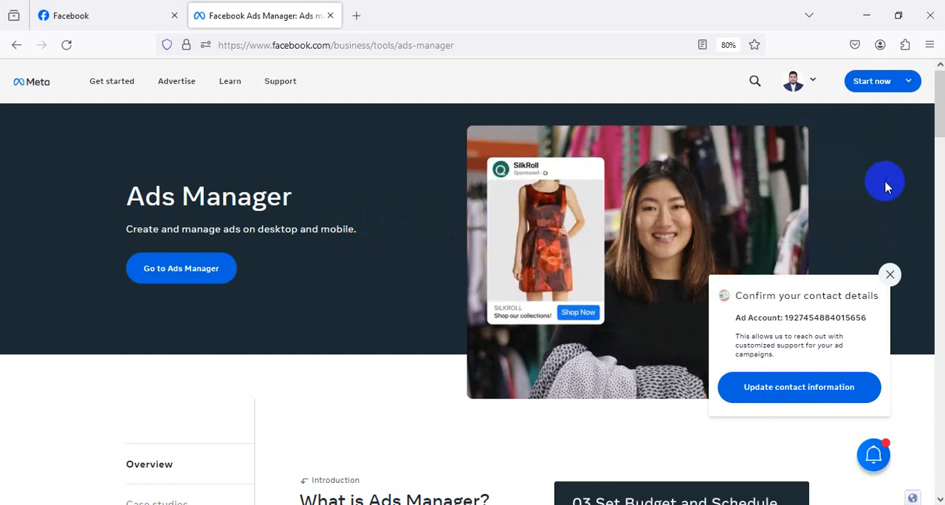
{"action": "left_click", "coordinate": [890, 274]}
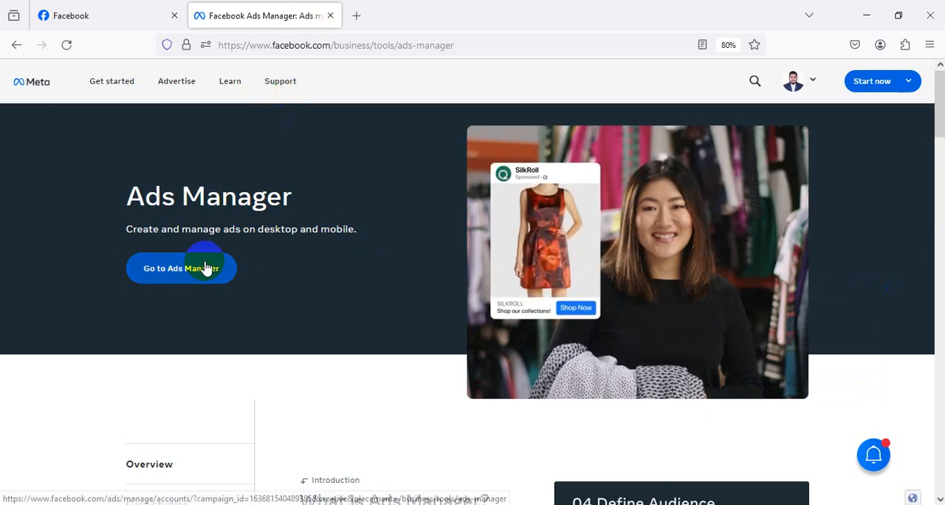
{"action": "scroll", "coordinate": [411, 226], "scroll_direction": "down", "scroll_amount": 4}
{"action": "mouse_move", "coordinate": [891, 87]}
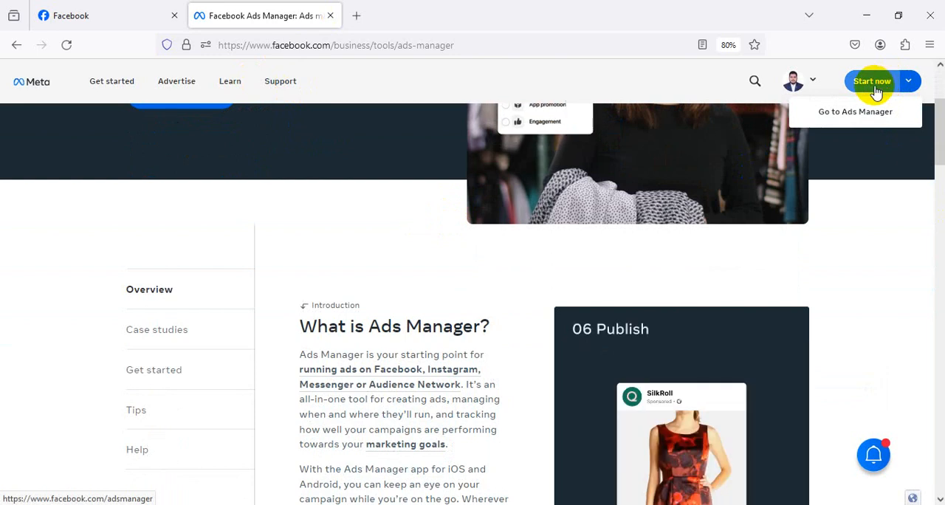
{"action": "scroll", "coordinate": [387, 229], "scroll_direction": "up", "scroll_amount": 4}
{"action": "left_click", "coordinate": [209, 272]}
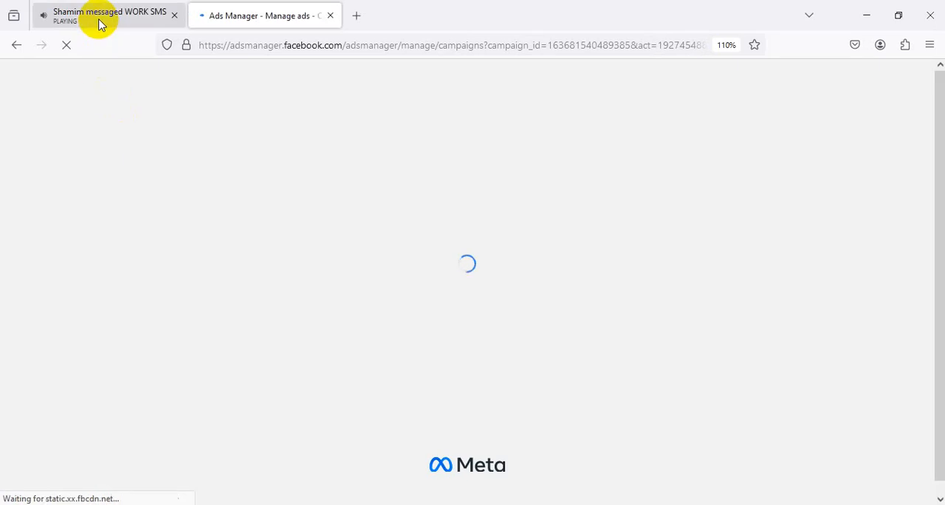
Close the ad account updates panel and look through the list of existing campaigns.
{"action": "left_click", "coordinate": [99, 22]}
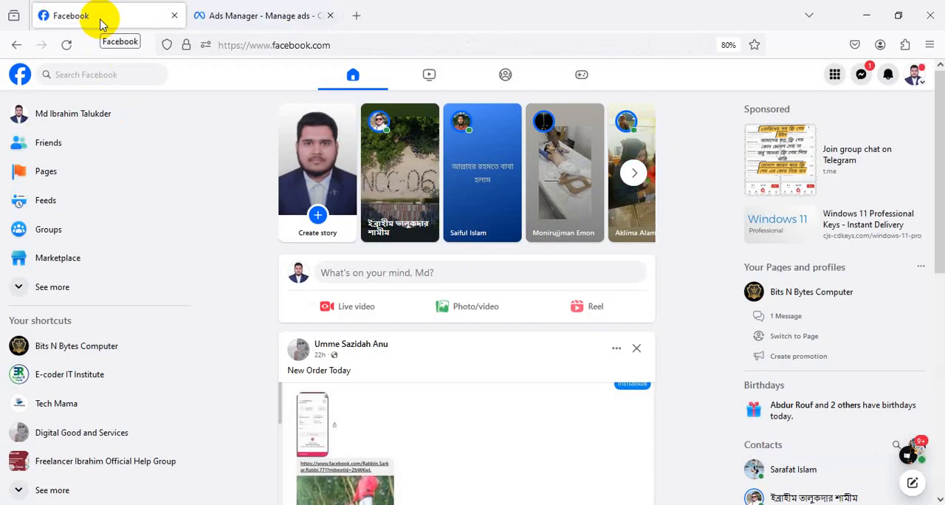
{"action": "left_click", "coordinate": [232, 13]}
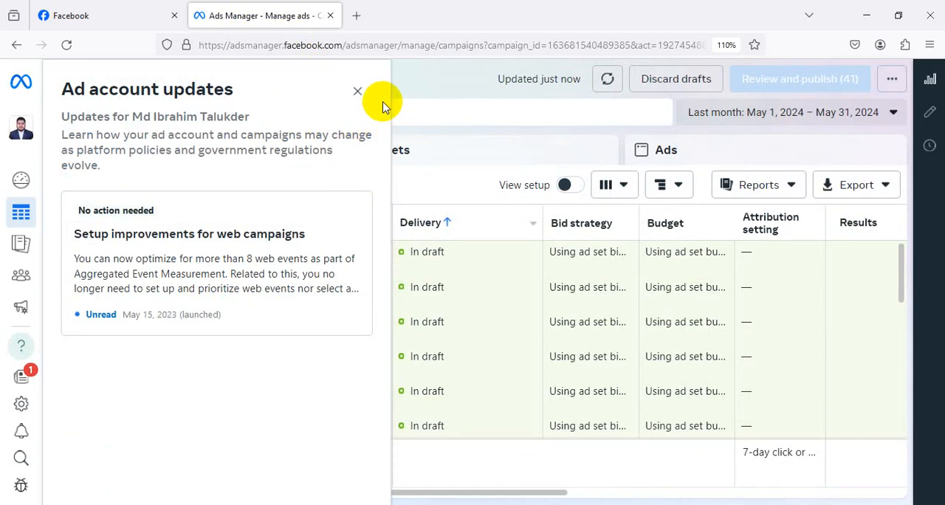
{"action": "left_click", "coordinate": [359, 92]}
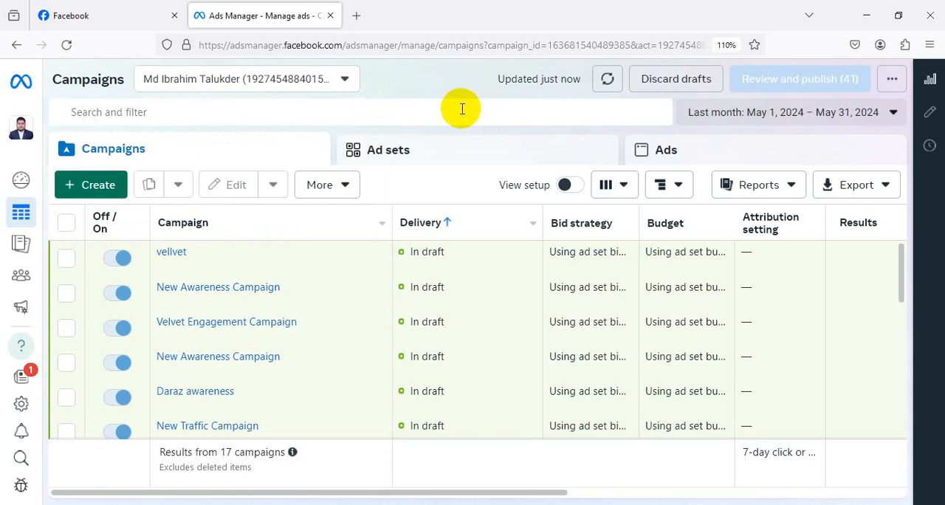
{"action": "scroll", "coordinate": [841, 246], "scroll_direction": "down", "scroll_amount": 2}
{"action": "scroll", "coordinate": [840, 245], "scroll_direction": "down", "scroll_amount": 3}
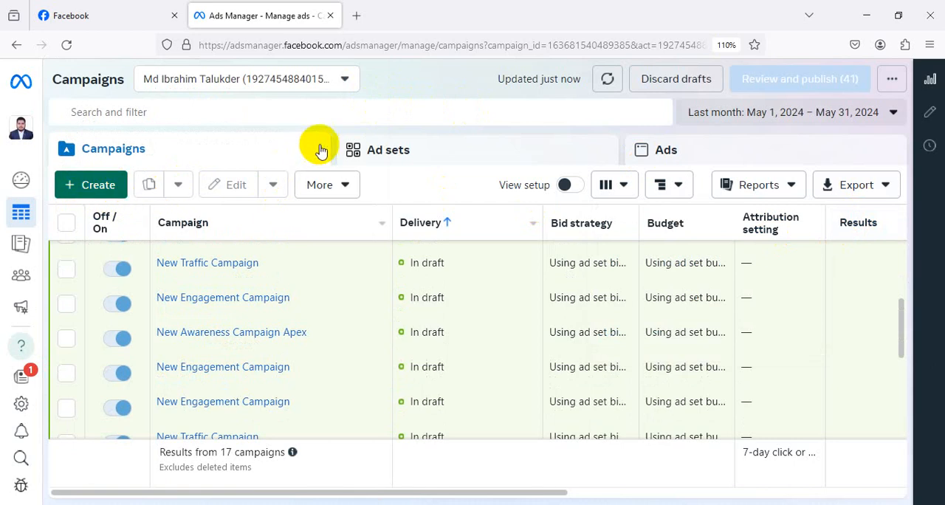
{"action": "left_click_drag", "start_coordinate": [903, 316], "coordinate": [902, 247]}
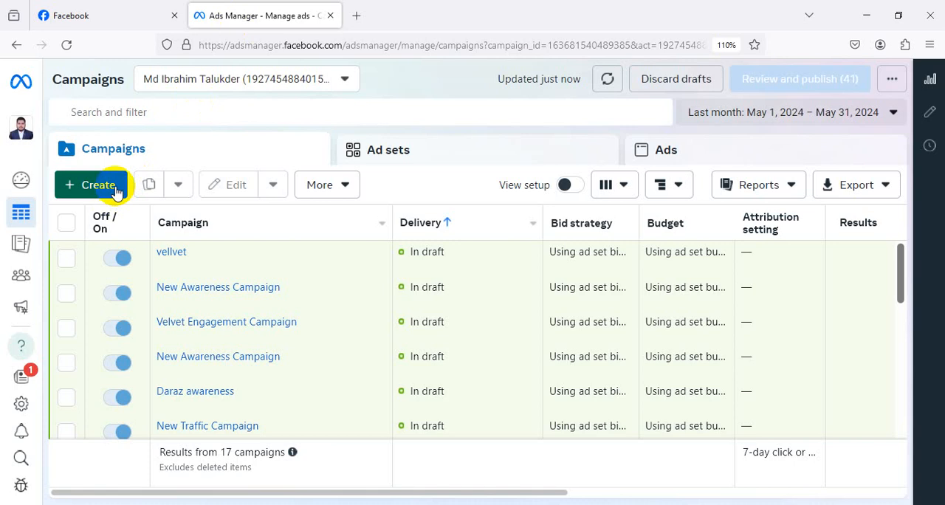
Look at the account overview and the full list of tools, and return to the campaigns list.
{"action": "mouse_move", "coordinate": [19, 212]}
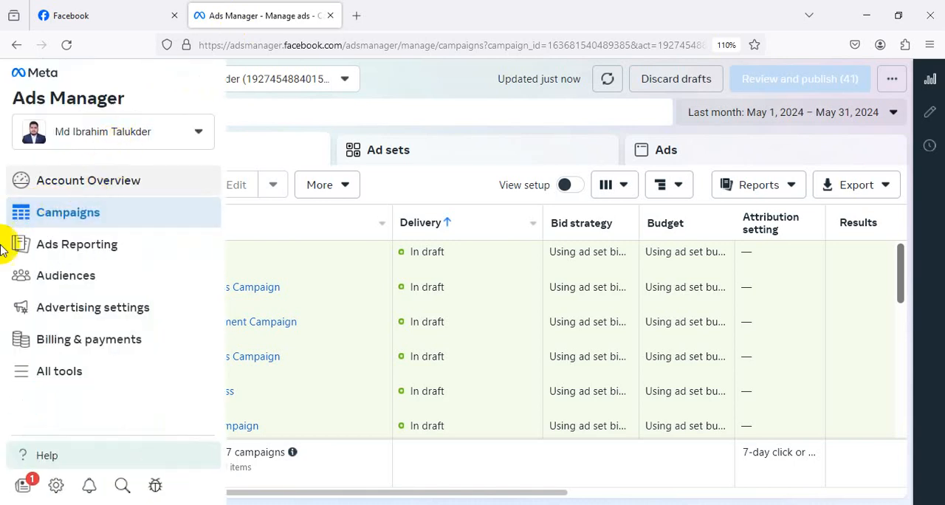
{"action": "left_click", "coordinate": [121, 182]}
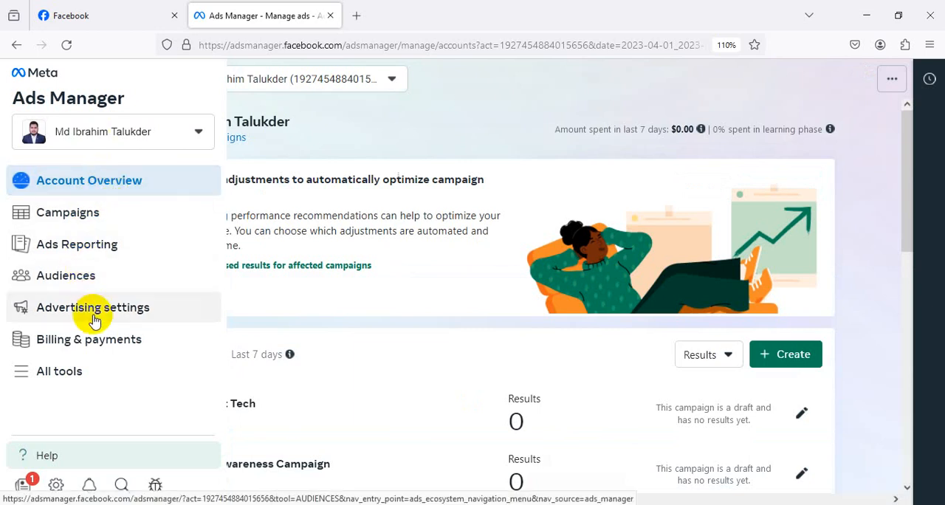
{"action": "left_click", "coordinate": [82, 374]}
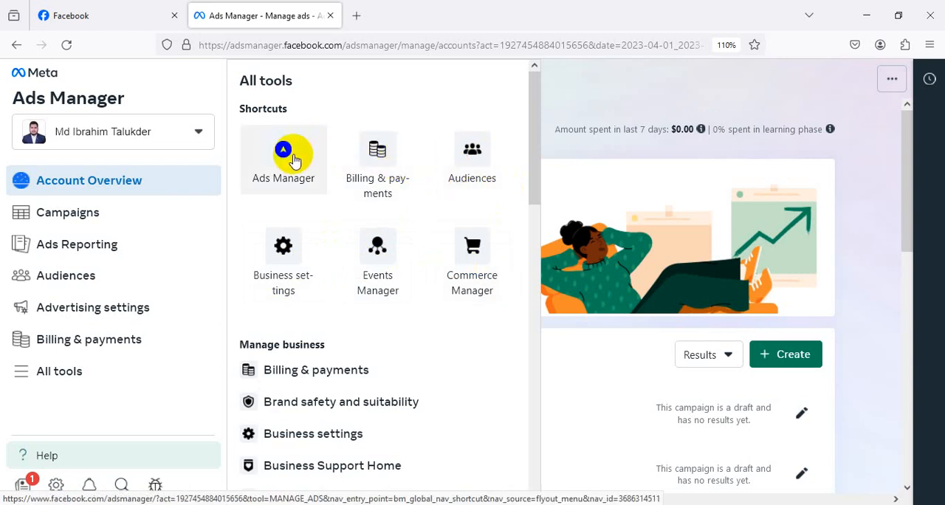
{"action": "left_click", "coordinate": [116, 221]}
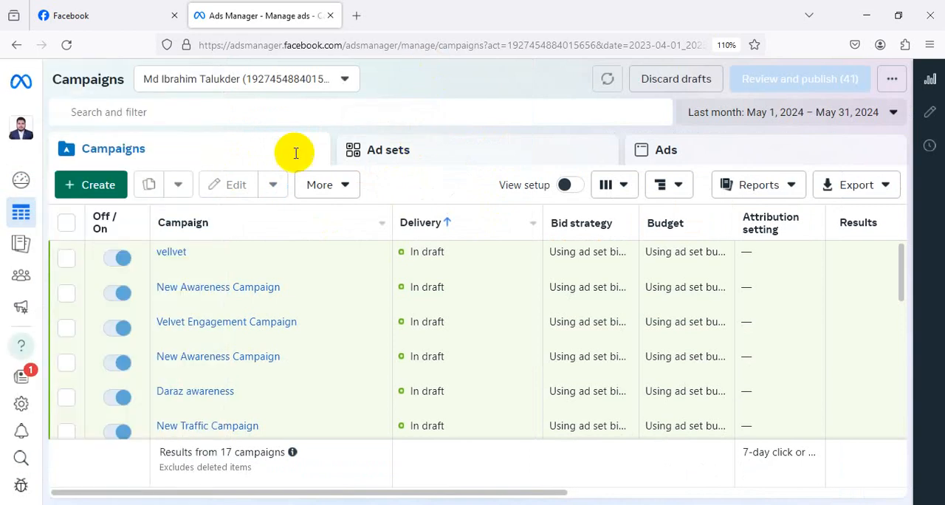
{"action": "scroll", "coordinate": [587, 375], "scroll_direction": "down", "scroll_amount": 5}
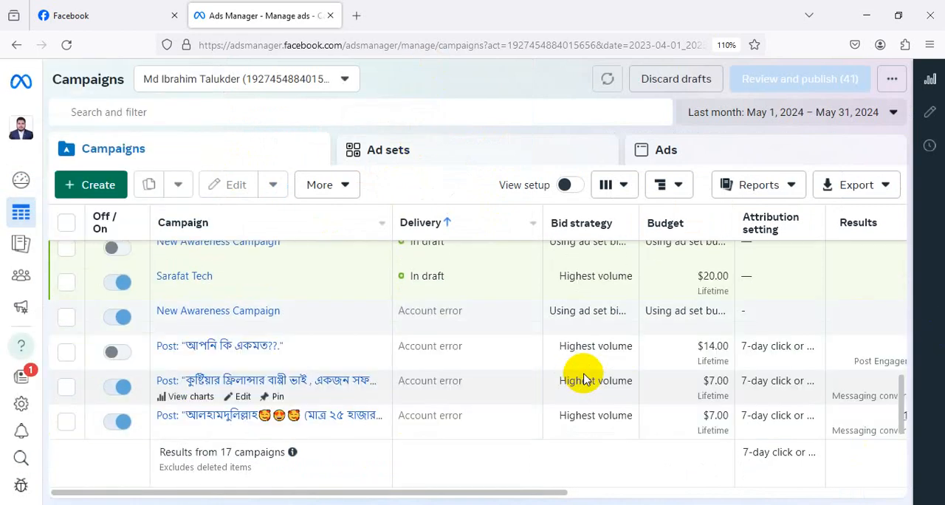
{"action": "scroll", "coordinate": [583, 377], "scroll_direction": "up", "scroll_amount": 5}
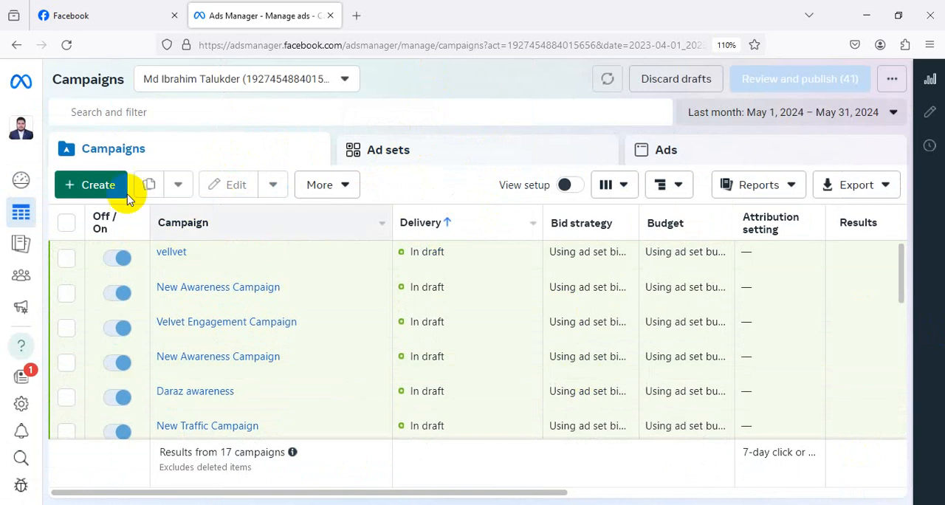
Start creating a new campaign, review the available objectives and choose Awareness.
{"action": "left_click", "coordinate": [111, 189]}
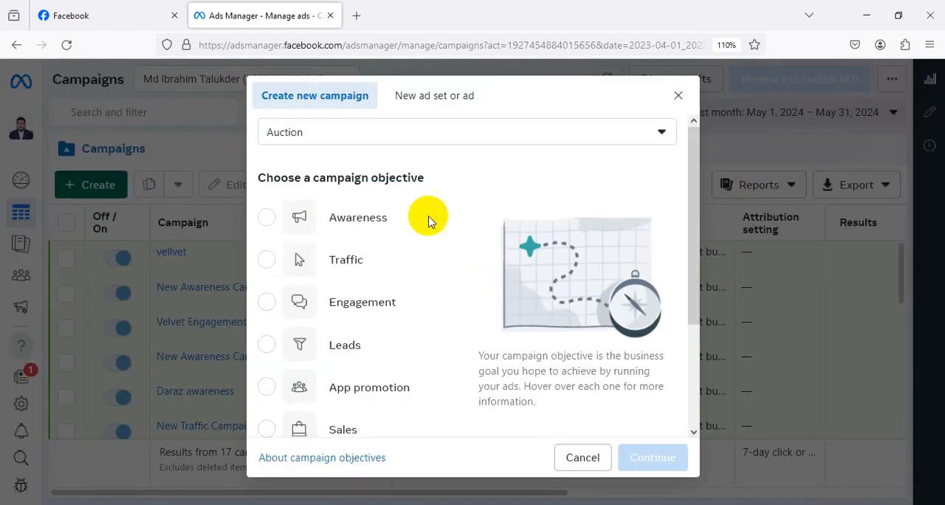
{"action": "scroll", "coordinate": [527, 224], "scroll_direction": "down", "scroll_amount": 3}
{"action": "scroll", "coordinate": [527, 225], "scroll_direction": "up", "scroll_amount": 3}
{"action": "scroll", "coordinate": [525, 230], "scroll_direction": "down", "scroll_amount": 1}
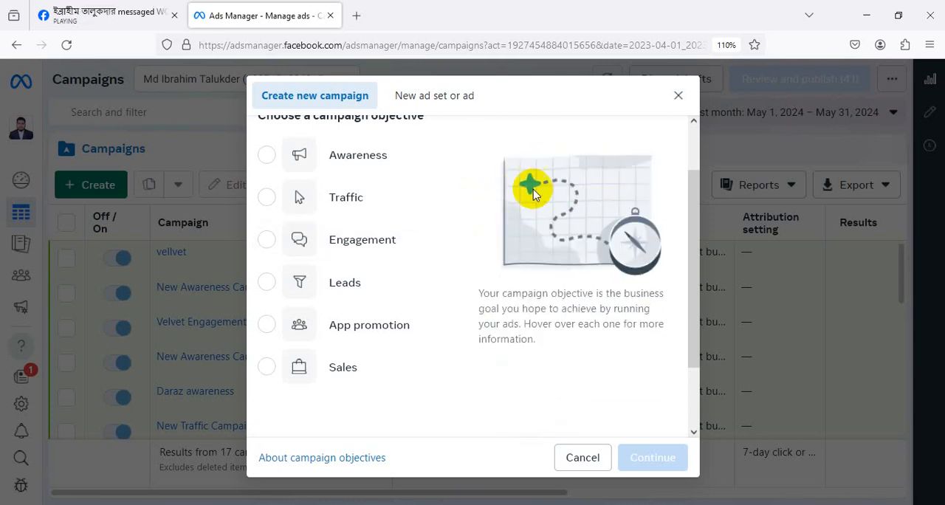
{"action": "mouse_move", "coordinate": [383, 168]}
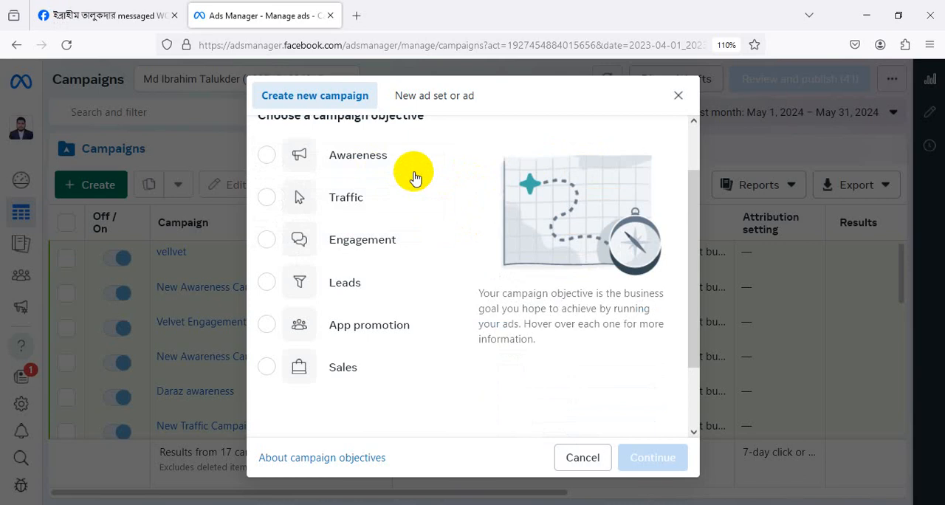
{"action": "scroll", "coordinate": [418, 163], "scroll_direction": "up", "scroll_amount": 1}
{"action": "scroll", "coordinate": [454, 184], "scroll_direction": "down", "scroll_amount": 1}
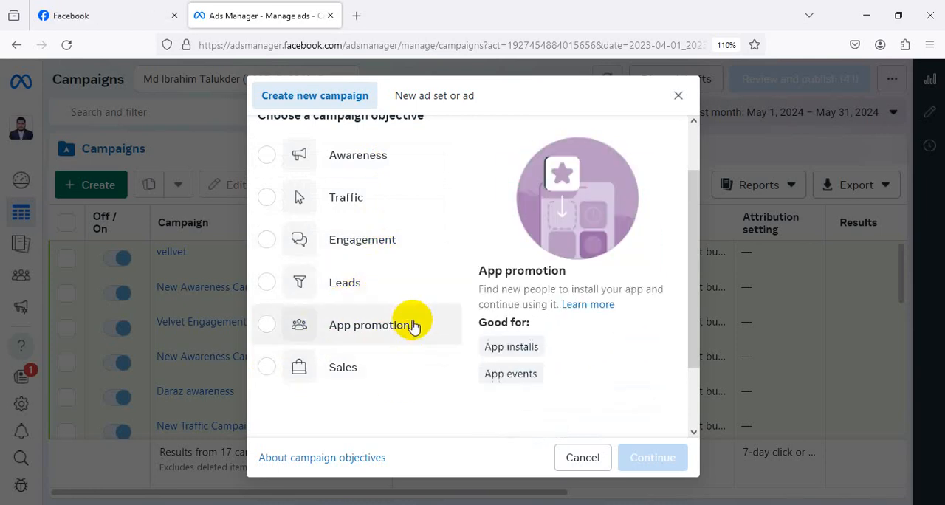
{"action": "scroll", "coordinate": [414, 325], "scroll_direction": "up", "scroll_amount": 1}
{"action": "left_click", "coordinate": [416, 216]}
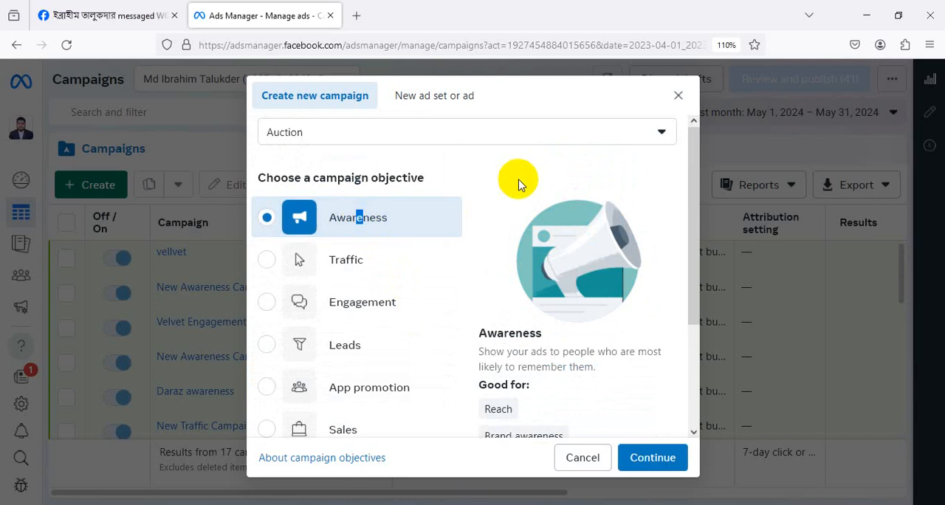
Capture the Awareness description, mark Reach, Brand awareness, Video views and Store location awareness with red arrows, and discard the capture.
{"action": "scroll", "coordinate": [518, 183], "scroll_direction": "down", "scroll_amount": 1}
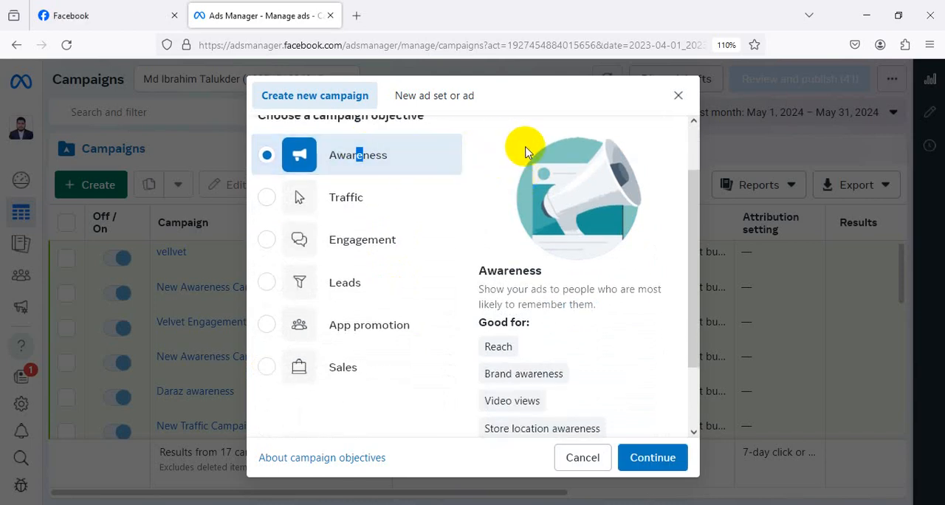
{"action": "scroll", "coordinate": [526, 135], "scroll_direction": "down", "scroll_amount": 1}
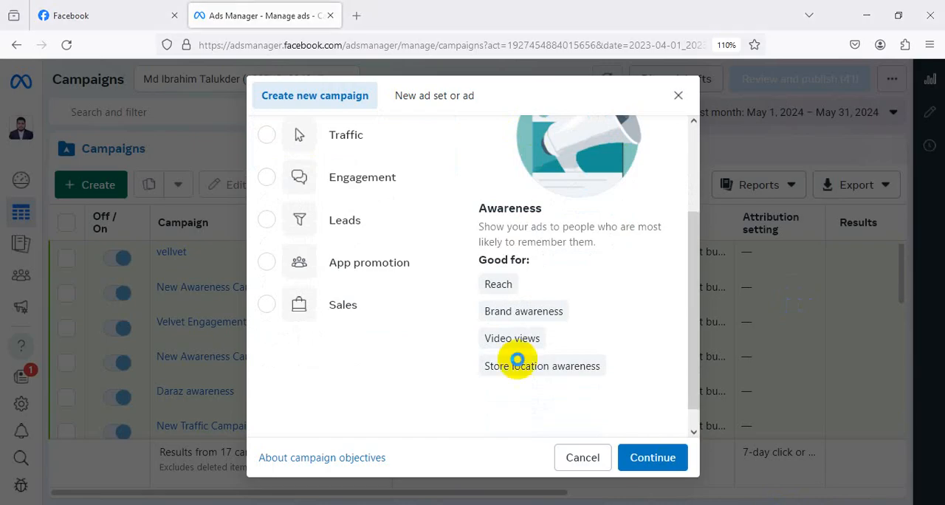
{"action": "key", "text": "Print"}
{"action": "left_click_drag", "start_coordinate": [436, 151], "coordinate": [703, 481]}
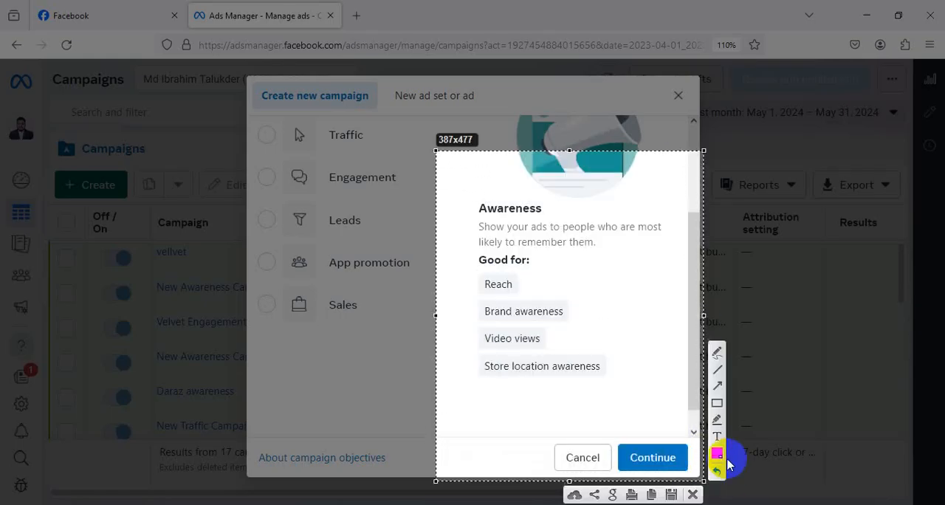
{"action": "left_click", "coordinate": [716, 385]}
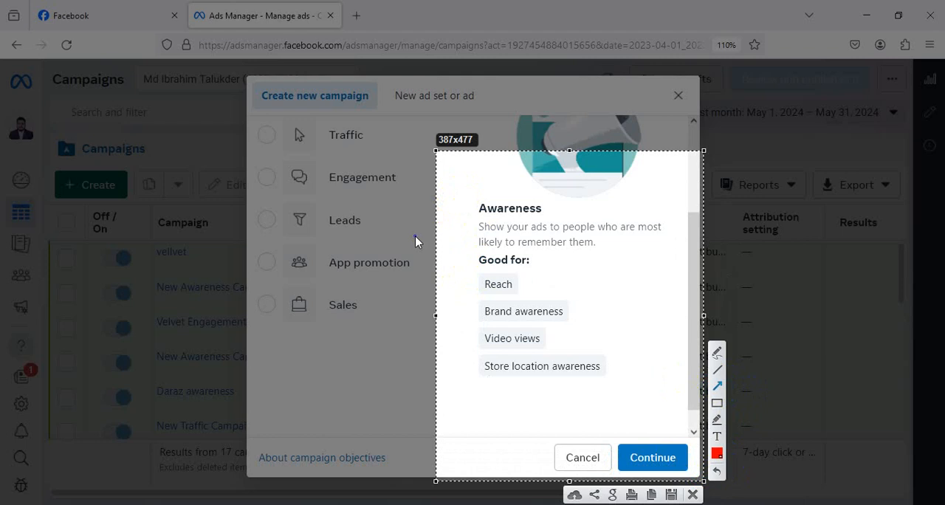
{"action": "mouse_move", "coordinate": [461, 279]}
{"action": "left_mouse_down"}
{"action": "mouse_move", "coordinate": [454, 280]}
{"action": "mouse_move", "coordinate": [476, 280]}
{"action": "left_mouse_up"}
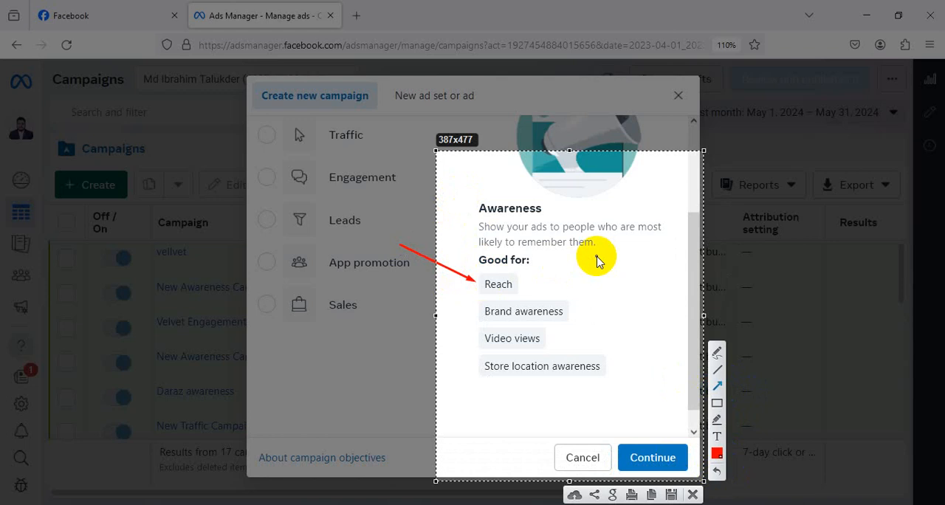
{"action": "left_click_drag", "start_coordinate": [416, 348], "coordinate": [474, 322]}
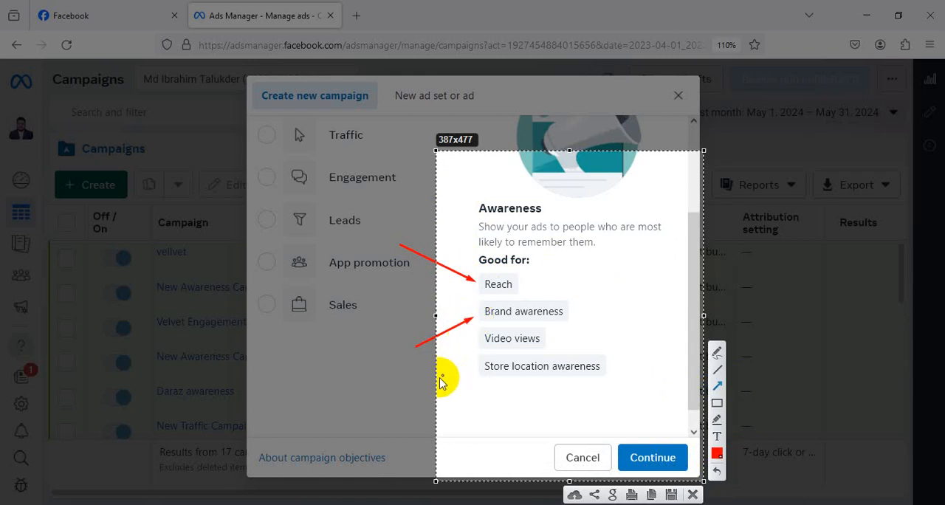
{"action": "mouse_move", "coordinate": [437, 380]}
{"action": "left_mouse_down"}
{"action": "mouse_move", "coordinate": [480, 363]}
{"action": "mouse_move", "coordinate": [482, 340]}
{"action": "left_mouse_up"}
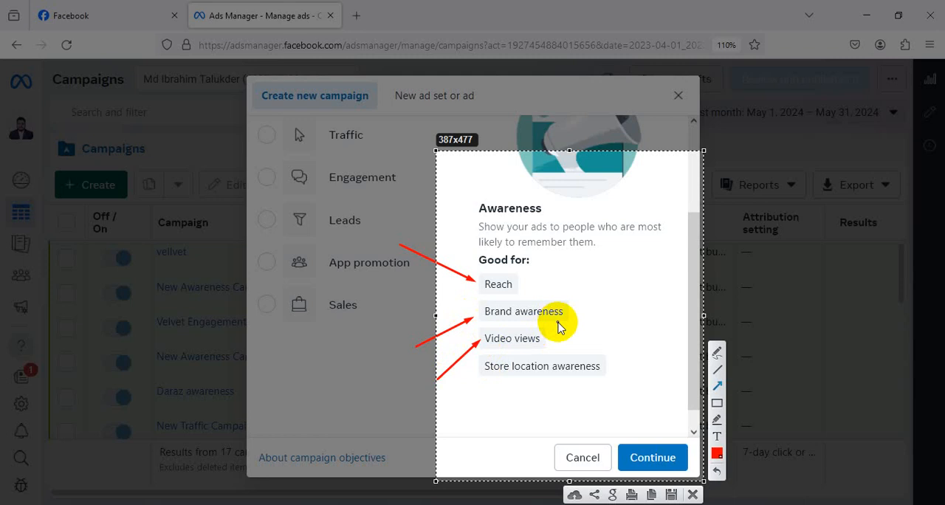
{"action": "mouse_move", "coordinate": [467, 413]}
{"action": "left_mouse_down"}
{"action": "mouse_move", "coordinate": [472, 388]}
{"action": "mouse_move", "coordinate": [490, 380]}
{"action": "left_mouse_up"}
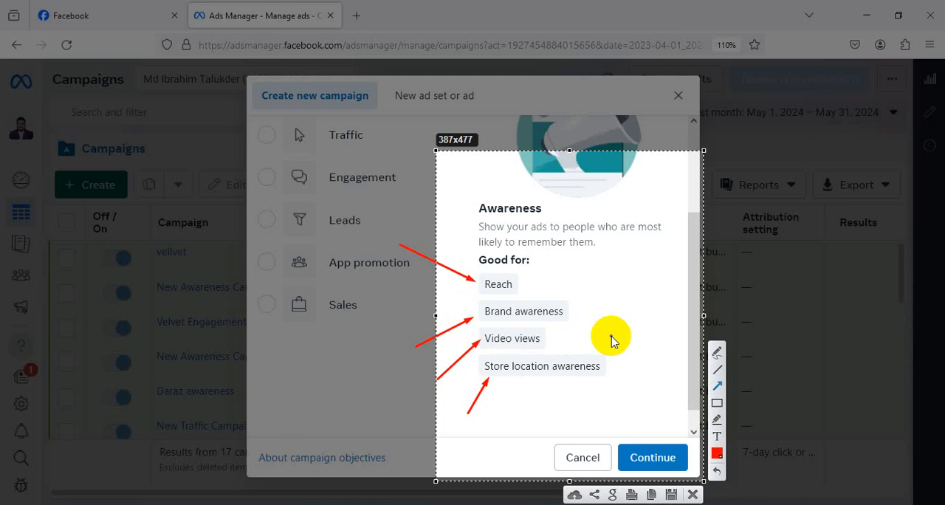
{"action": "left_click", "coordinate": [693, 494]}
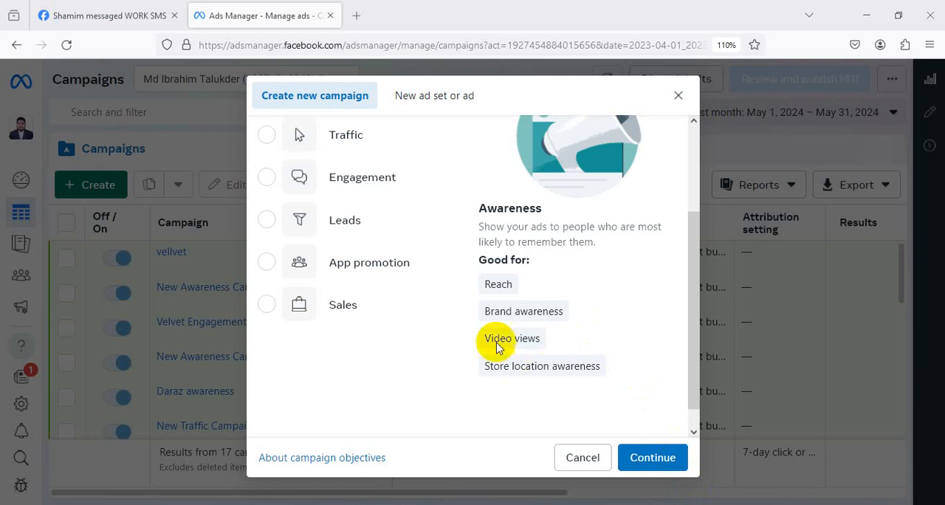
Continue with the Awareness objective to the new campaign's settings and look over its name and special ad categories.
{"action": "scroll", "coordinate": [424, 269], "scroll_direction": "up", "scroll_amount": 1}
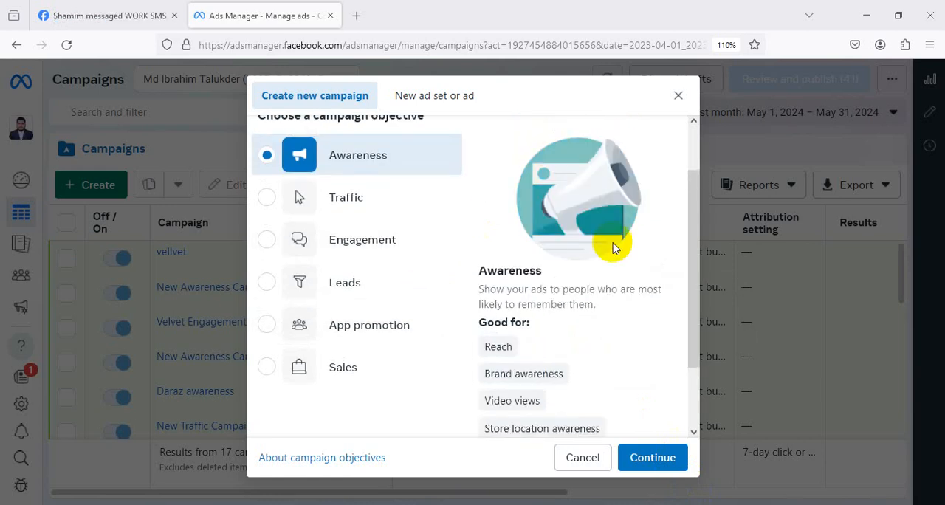
{"action": "scroll", "coordinate": [612, 244], "scroll_direction": "down", "scroll_amount": 1}
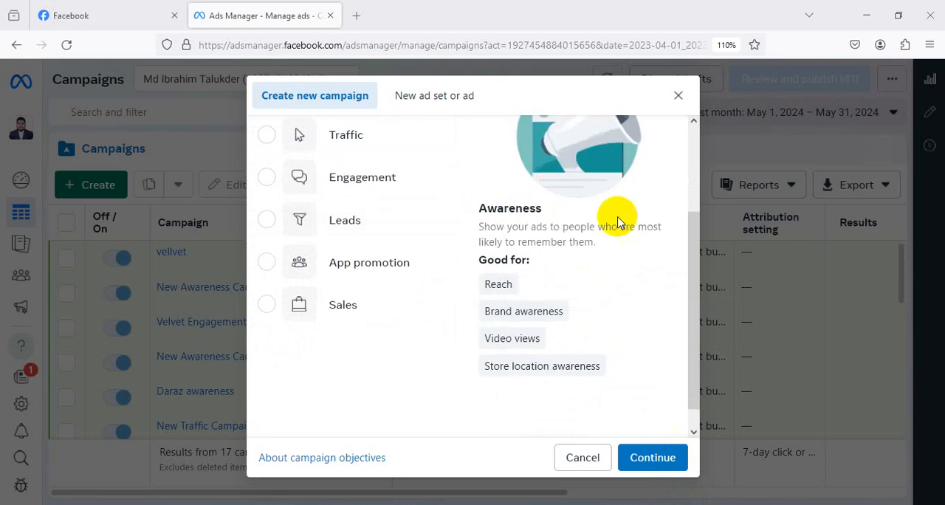
{"action": "scroll", "coordinate": [464, 255], "scroll_direction": "down", "scroll_amount": 1}
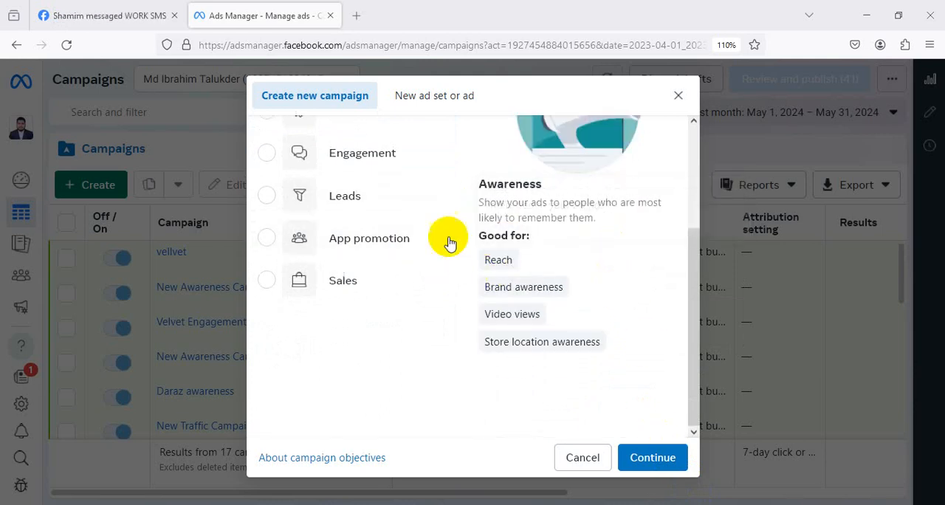
{"action": "left_click", "coordinate": [646, 456]}
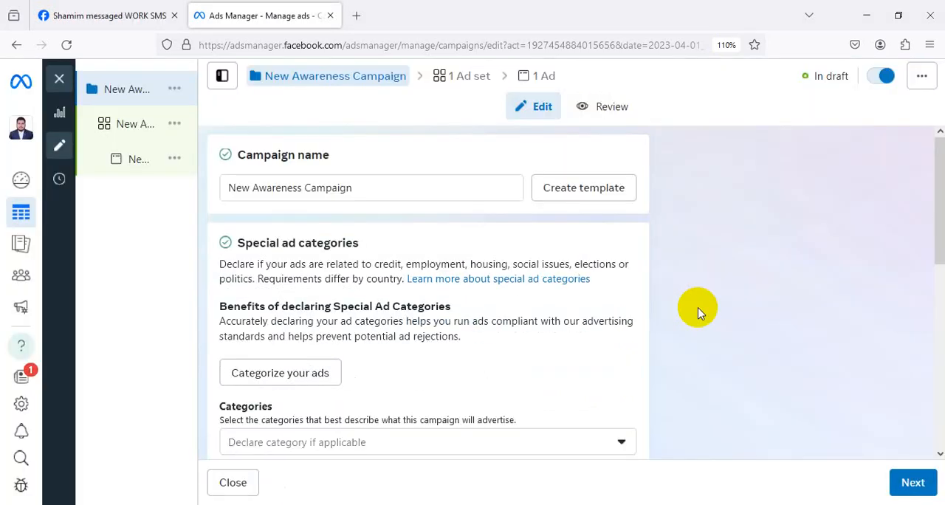
{"action": "scroll", "coordinate": [699, 311], "scroll_direction": "down", "scroll_amount": 6}
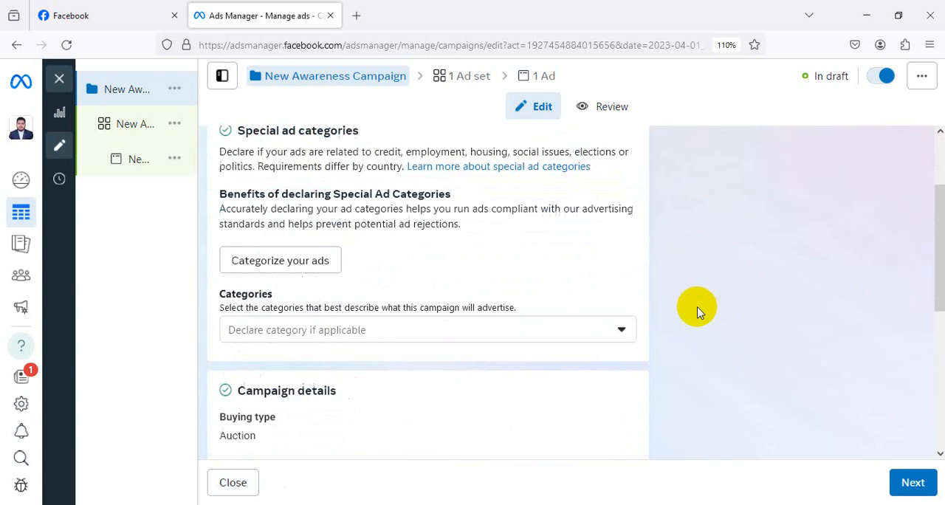
{"action": "scroll", "coordinate": [700, 311], "scroll_direction": "up", "scroll_amount": 6}
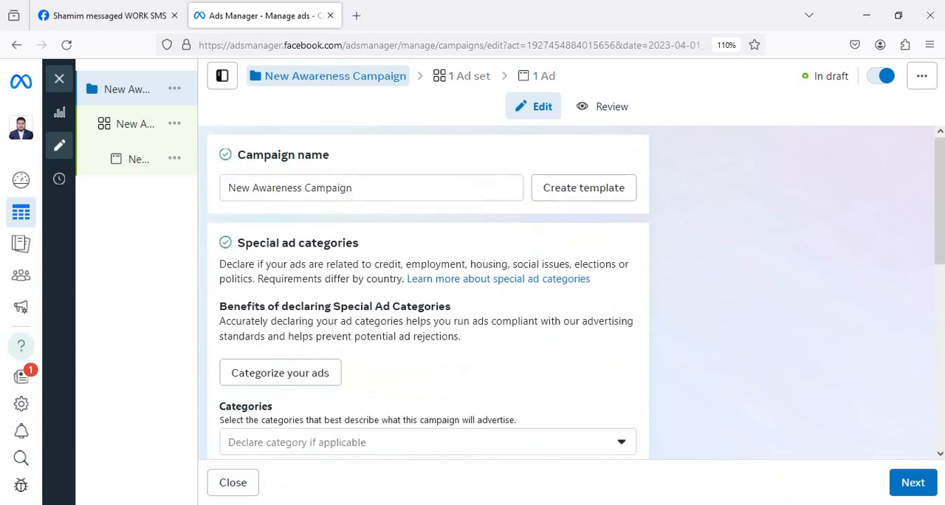
Capture the campaign structure tree and discard the capture, look at the ad set and ad levels, and return to the campaign settings.
{"action": "key", "text": "Print"}
{"action": "left_click_drag", "start_coordinate": [56, 66], "coordinate": [201, 186]}
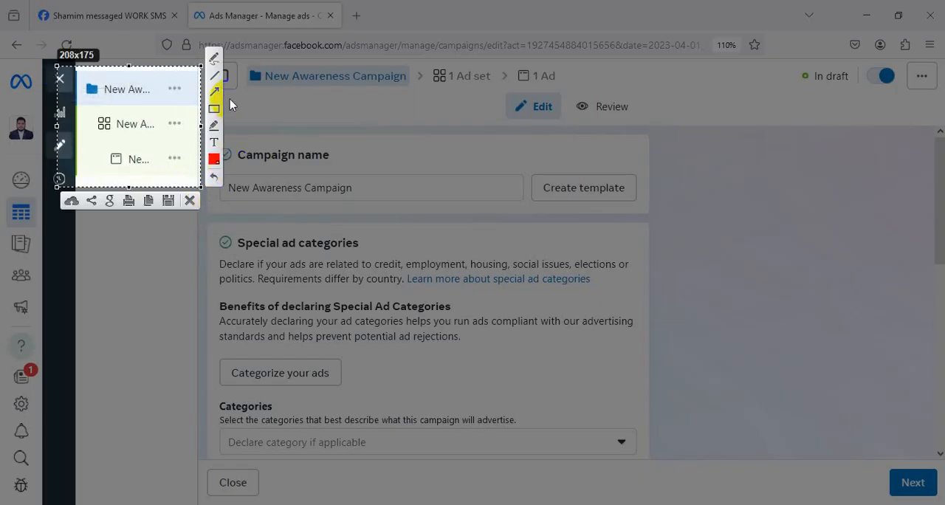
{"action": "left_click", "coordinate": [189, 200]}
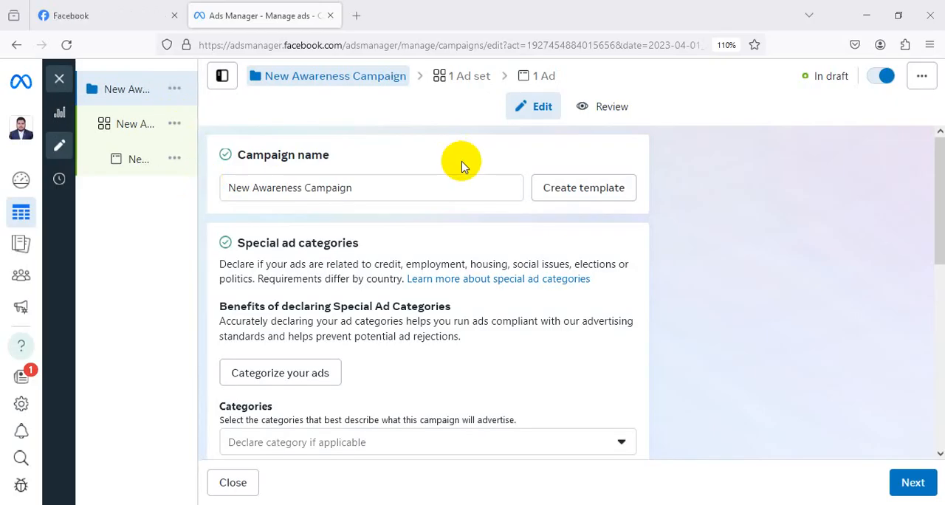
{"action": "left_click", "coordinate": [132, 126]}
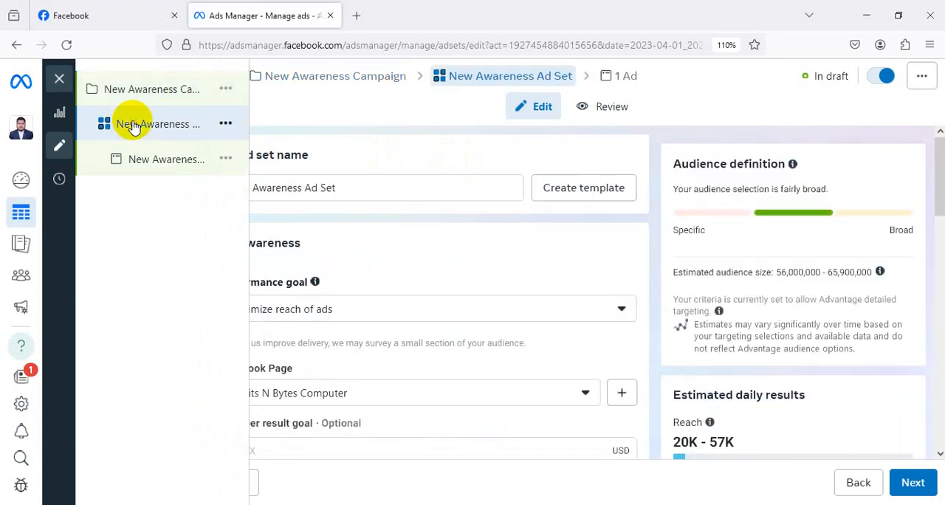
{"action": "left_click", "coordinate": [183, 168]}
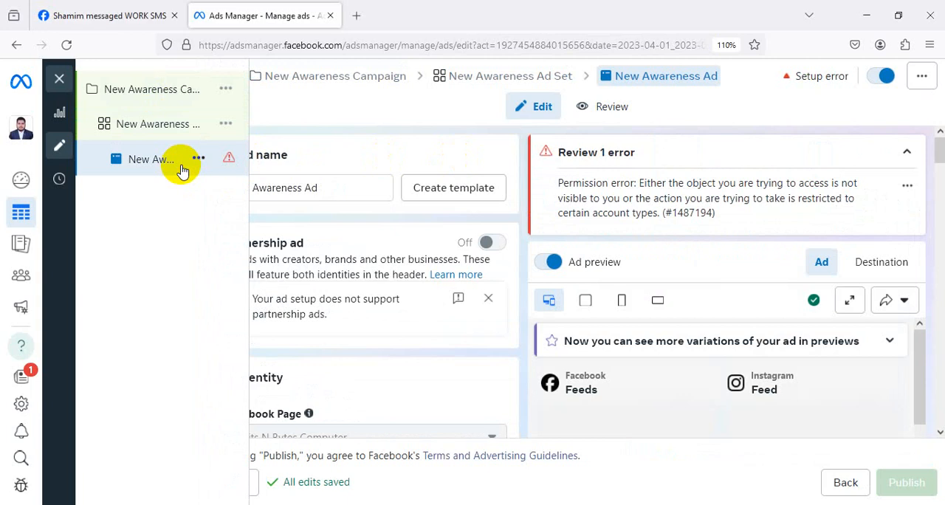
{"action": "left_click", "coordinate": [168, 101]}
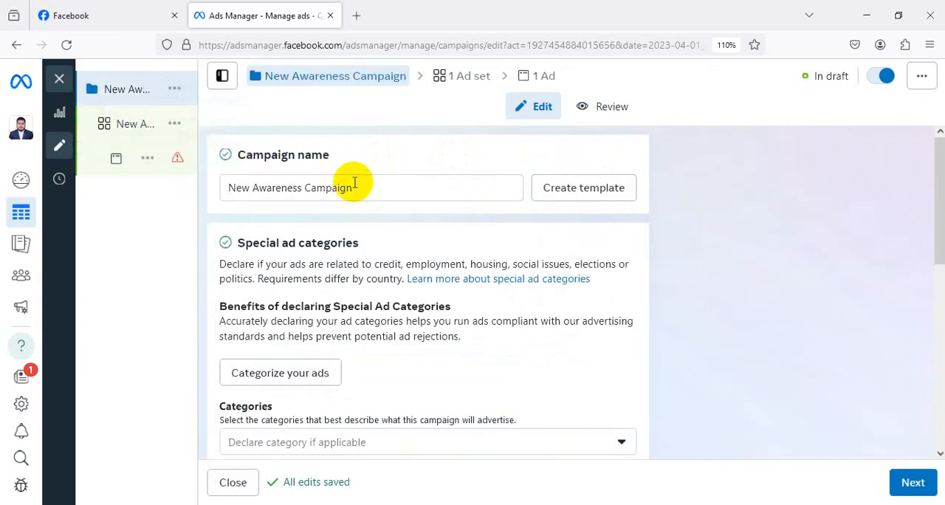
Rename the campaign as New Awareness Campaign For Apex and continue to the ad set settings.
{"action": "left_click", "coordinate": [356, 186]}
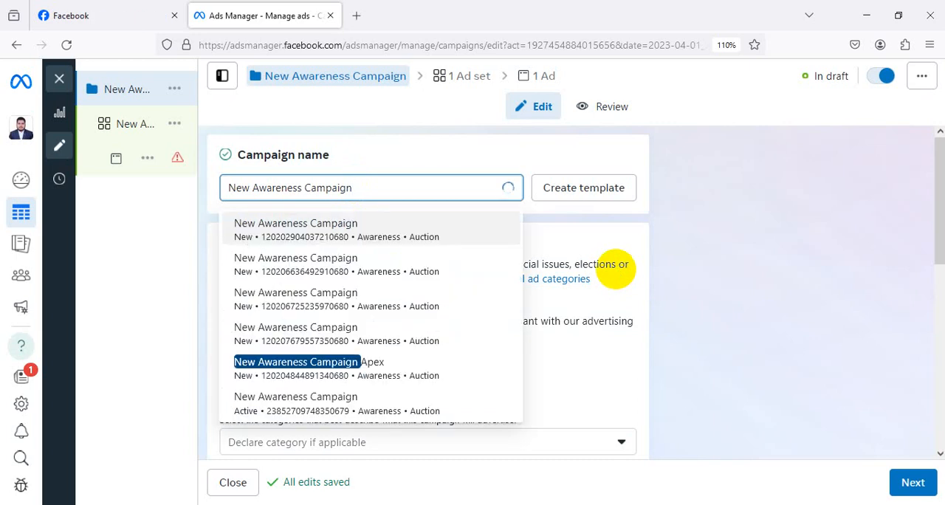
{"action": "type", "text": "Fo"}
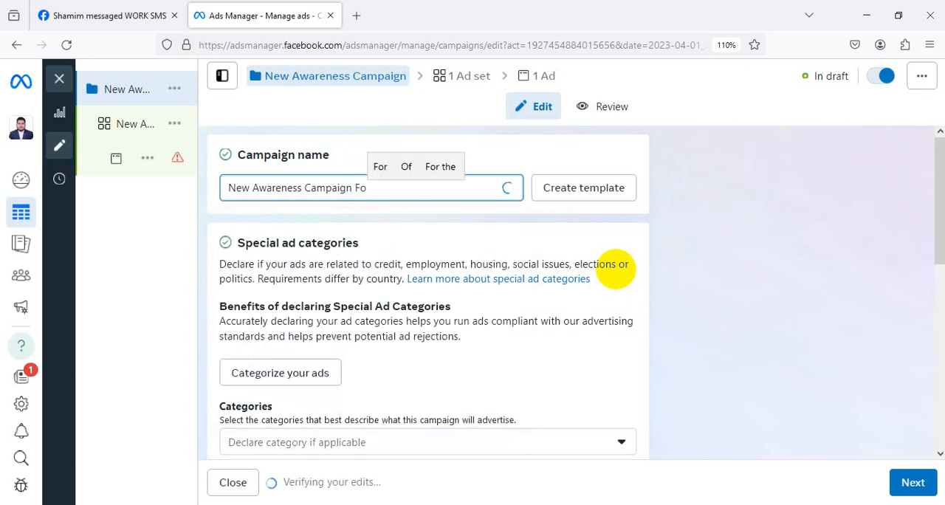
{"action": "type", "text": "r Apex"}
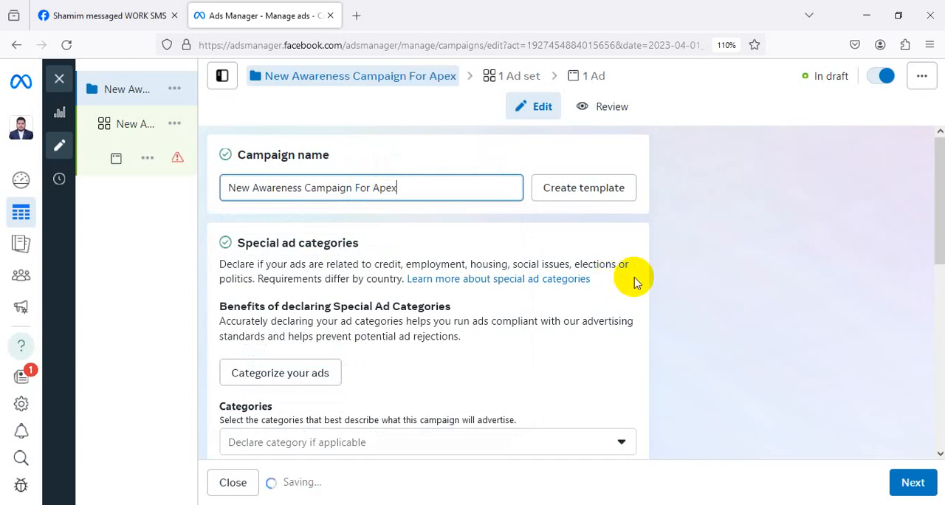
{"action": "scroll", "coordinate": [443, 316], "scroll_direction": "down", "scroll_amount": 5}
{"action": "scroll", "coordinate": [448, 321], "scroll_direction": "down", "scroll_amount": 3}
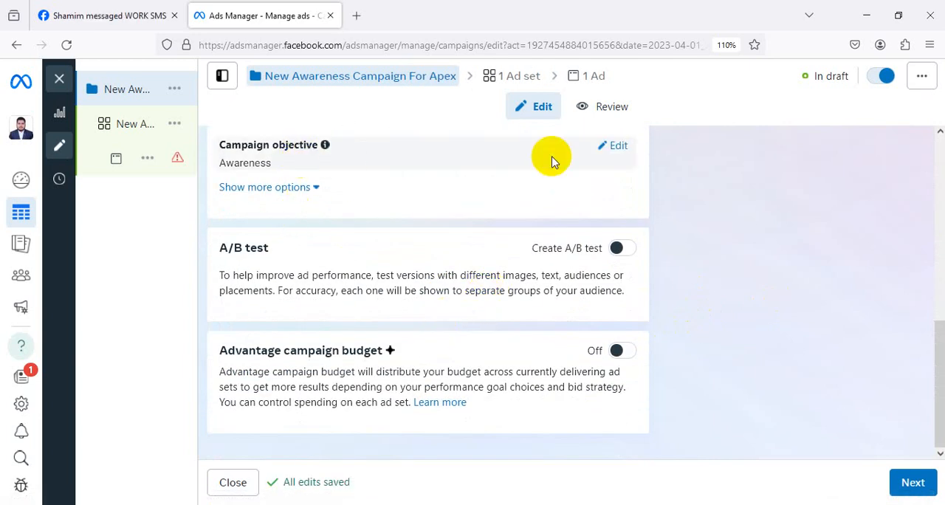
{"action": "left_click", "coordinate": [931, 481]}
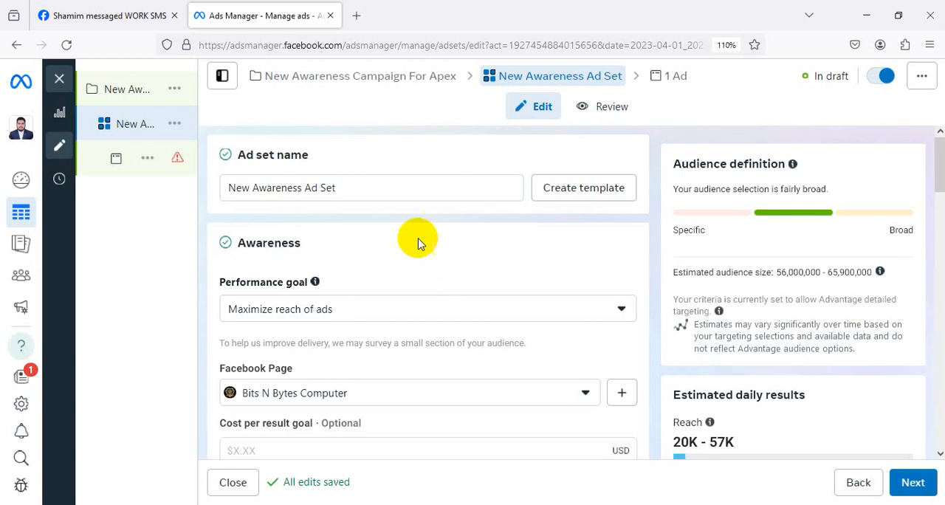
Rename the ad set as New Awareness Ad Set apex.
{"action": "left_click", "coordinate": [353, 191]}
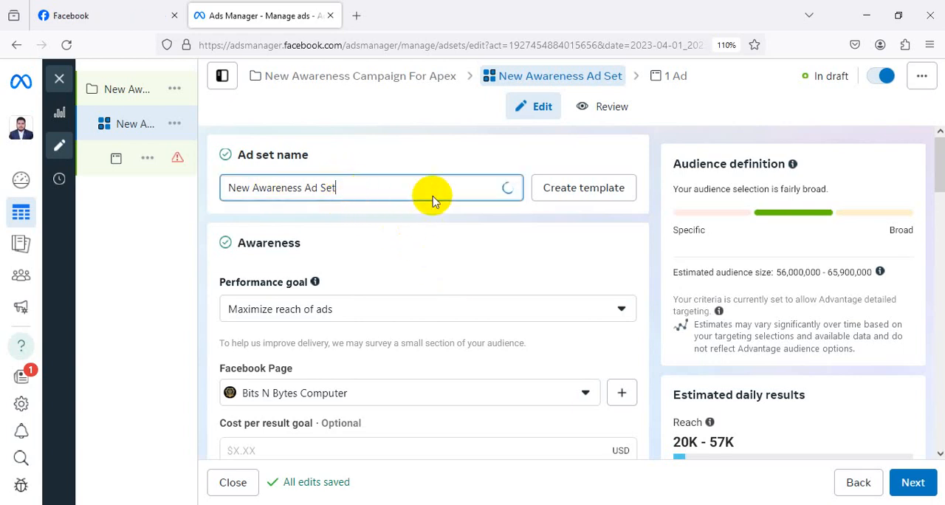
{"action": "type", "text": "ape"}
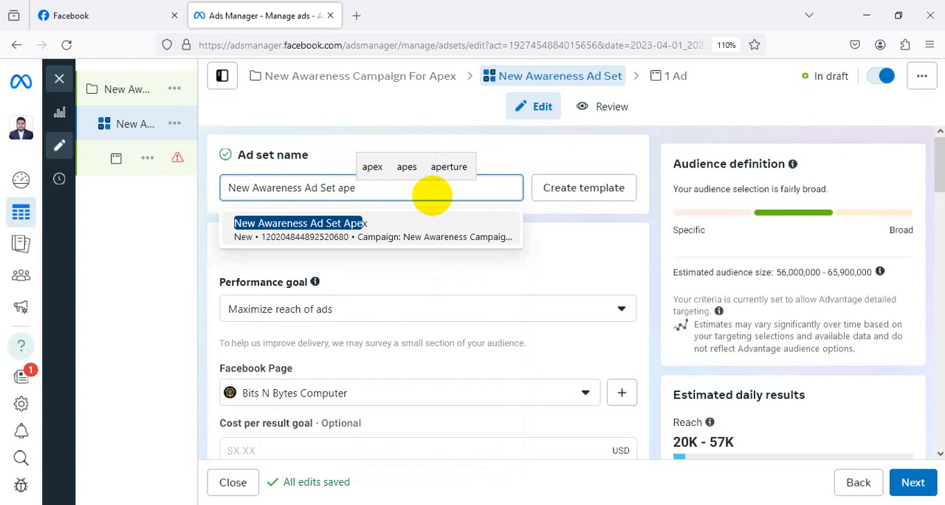
{"action": "type", "text": "x"}
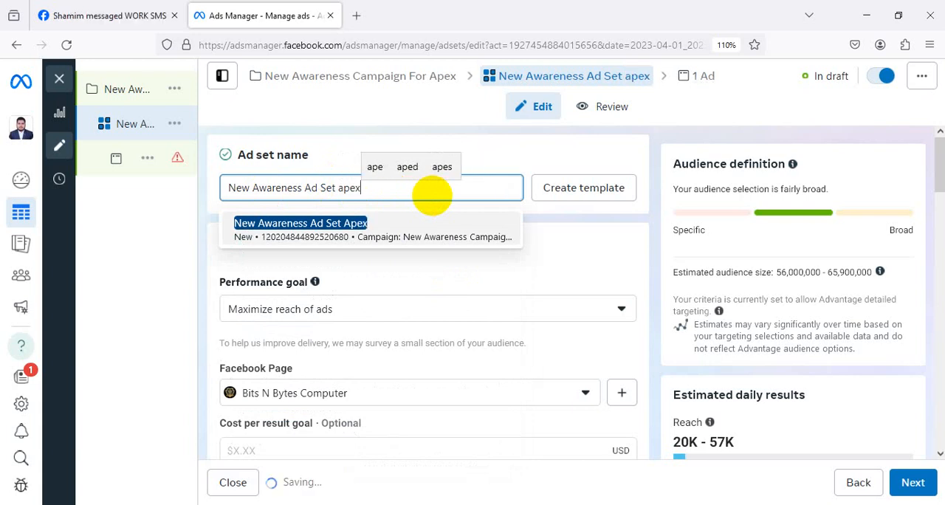
{"action": "left_click", "coordinate": [597, 223]}
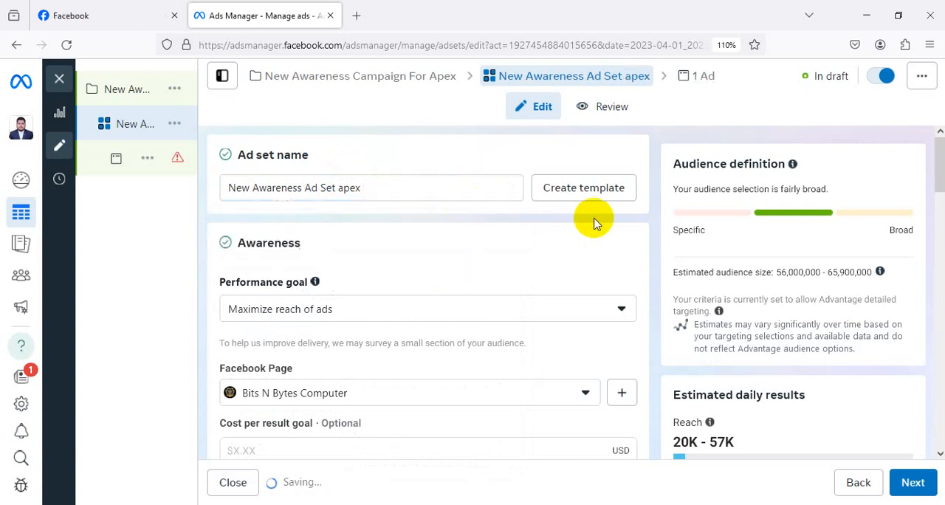
Review the ad set's performance goal options and choose Maximize reach of ads.
{"action": "scroll", "coordinate": [431, 194], "scroll_direction": "down", "scroll_amount": 2}
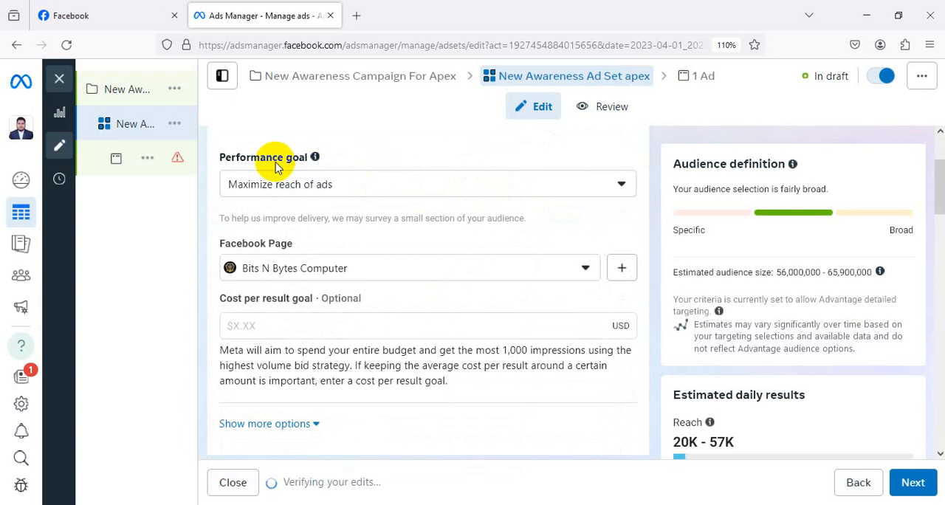
{"action": "left_click", "coordinate": [297, 190]}
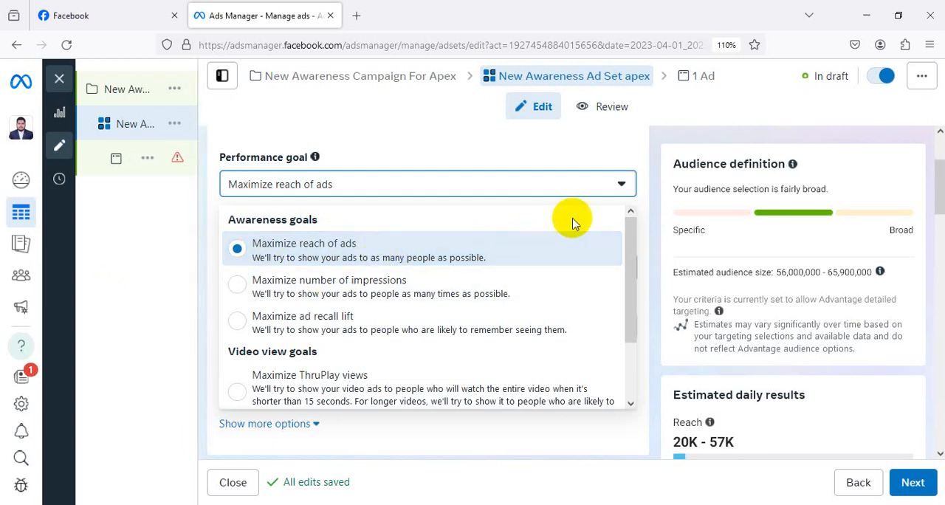
{"action": "left_click", "coordinate": [327, 244]}
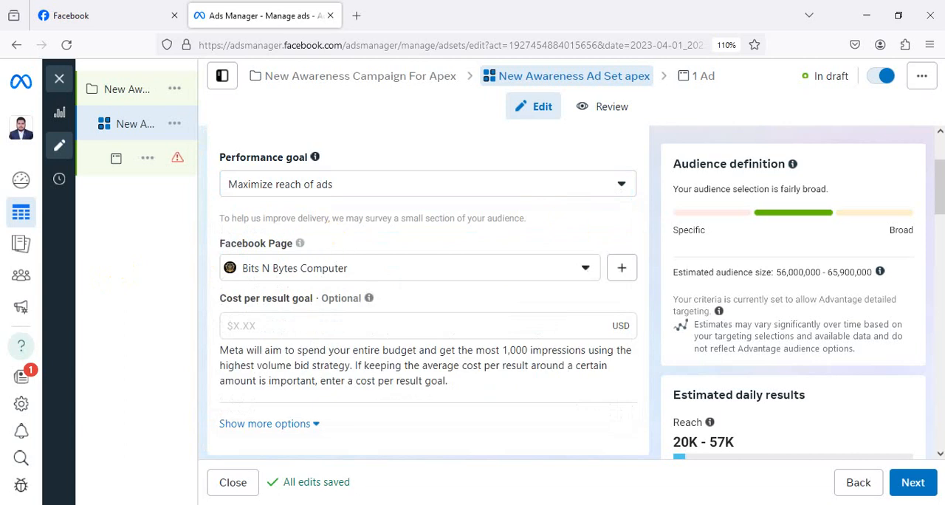
Look through the personal Facebook Pages available for the ad set and close the list without choosing another Page.
{"action": "scroll", "coordinate": [465, 298], "scroll_direction": "down", "scroll_amount": 1}
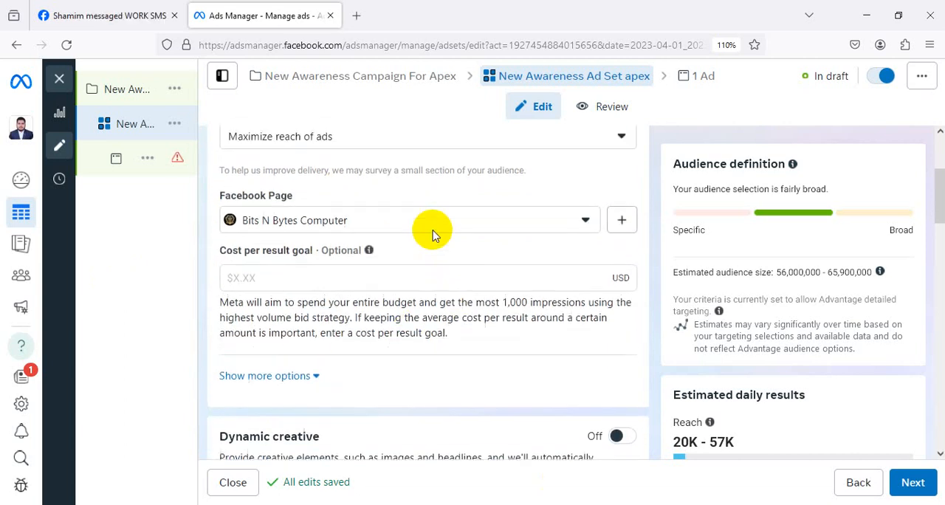
{"action": "scroll", "coordinate": [359, 228], "scroll_direction": "up", "scroll_amount": 1}
{"action": "scroll", "coordinate": [362, 213], "scroll_direction": "down", "scroll_amount": 1}
{"action": "left_click", "coordinate": [360, 211]}
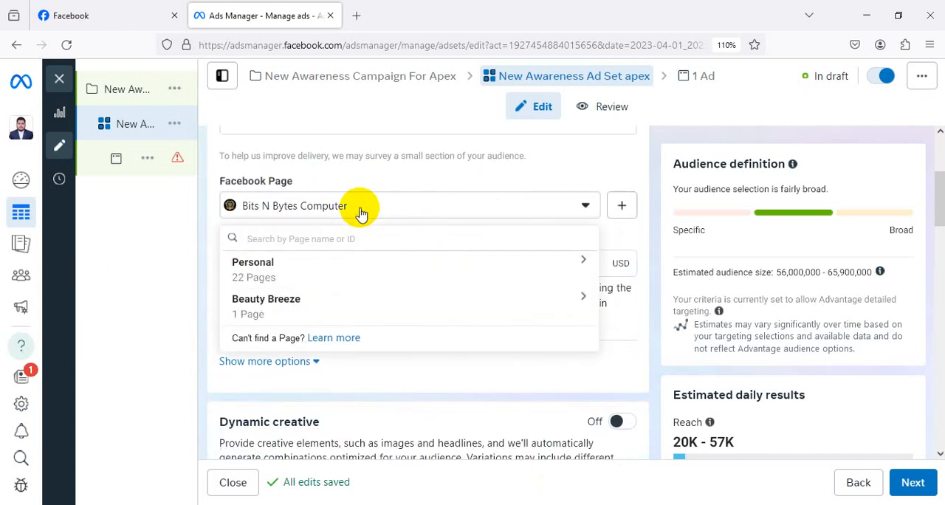
{"action": "scroll", "coordinate": [424, 211], "scroll_direction": "down", "scroll_amount": 1}
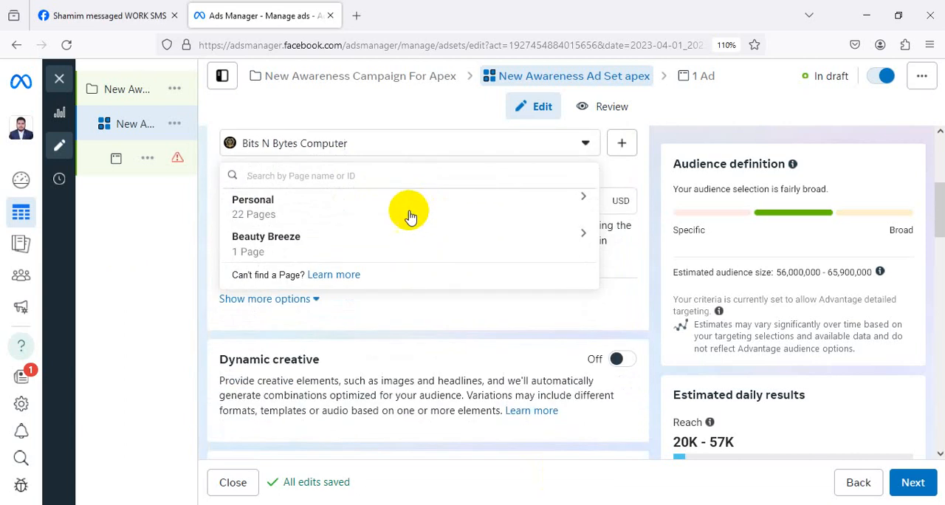
{"action": "left_click", "coordinate": [307, 203]}
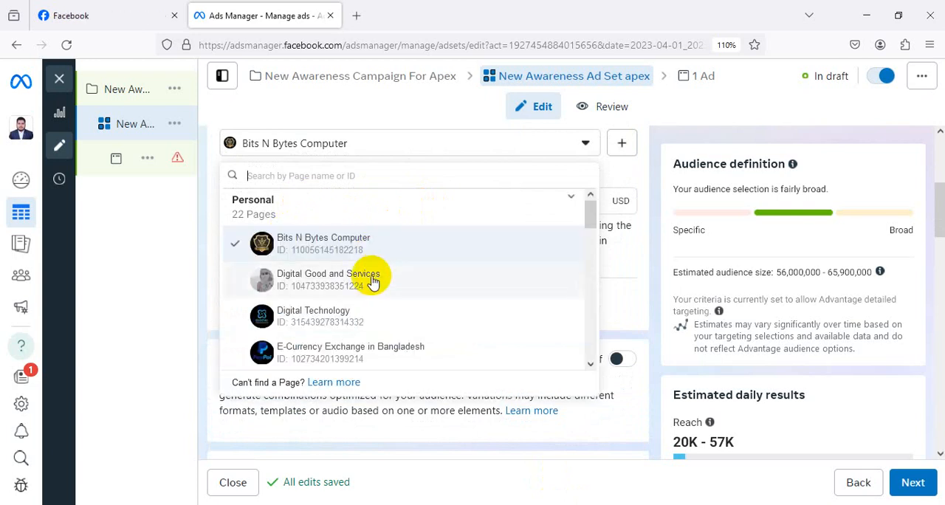
{"action": "scroll", "coordinate": [373, 279], "scroll_direction": "down", "scroll_amount": 2}
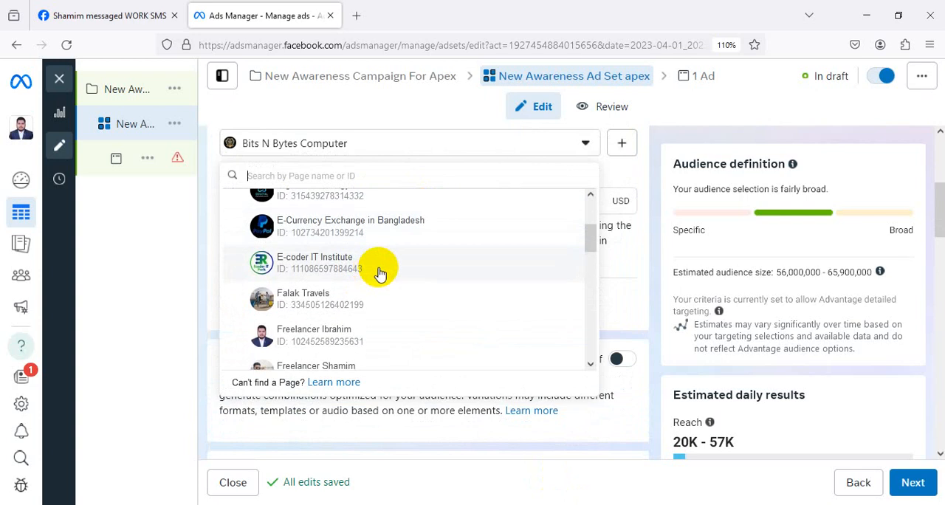
{"action": "scroll", "coordinate": [379, 273], "scroll_direction": "down", "scroll_amount": 1}
{"action": "scroll", "coordinate": [383, 270], "scroll_direction": "down", "scroll_amount": 2}
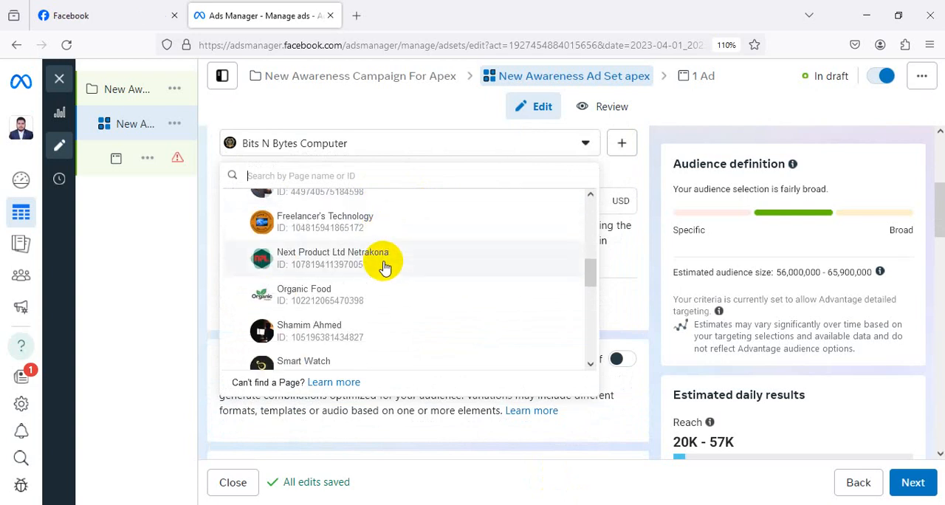
{"action": "scroll", "coordinate": [384, 267], "scroll_direction": "down", "scroll_amount": 3}
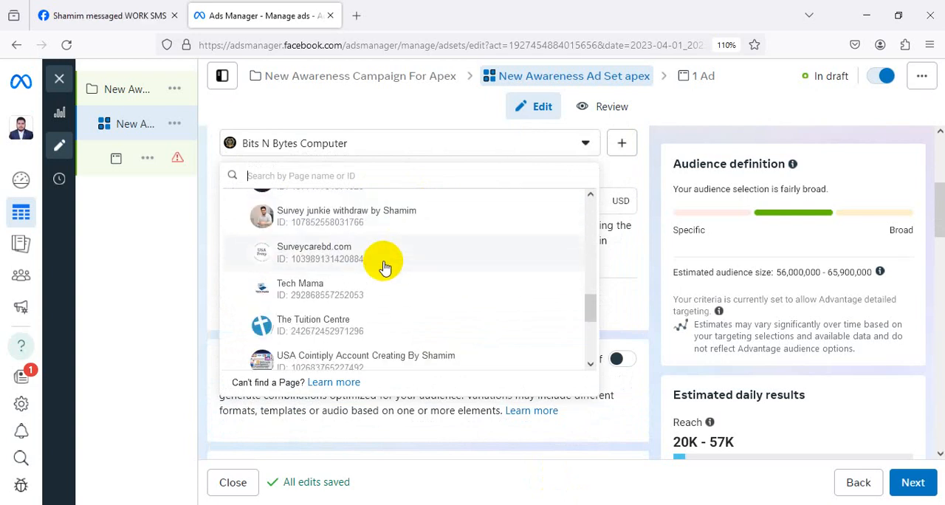
{"action": "left_click", "coordinate": [200, 229]}
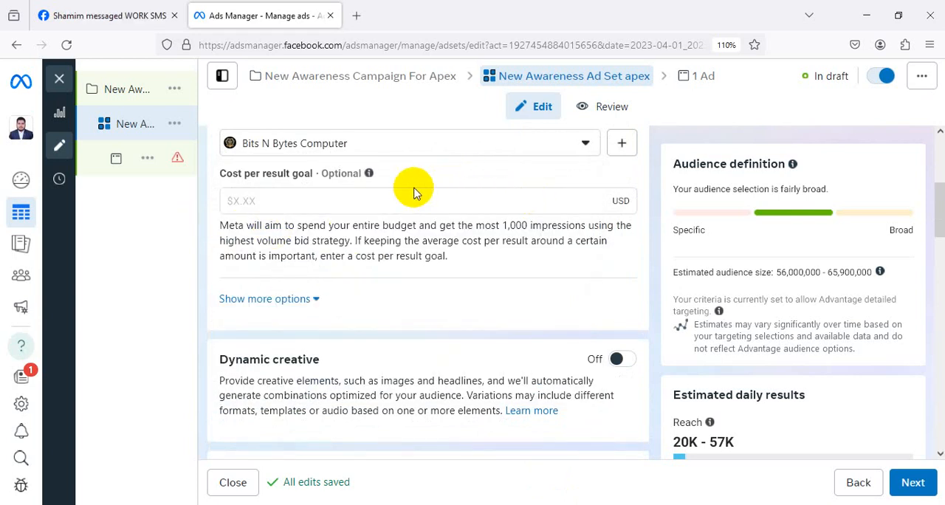
Switch the ad set to a lifetime budget and set the amount to $21.00.
{"action": "scroll", "coordinate": [413, 190], "scroll_direction": "down", "scroll_amount": 3}
{"action": "scroll", "coordinate": [411, 191], "scroll_direction": "down", "scroll_amount": 3}
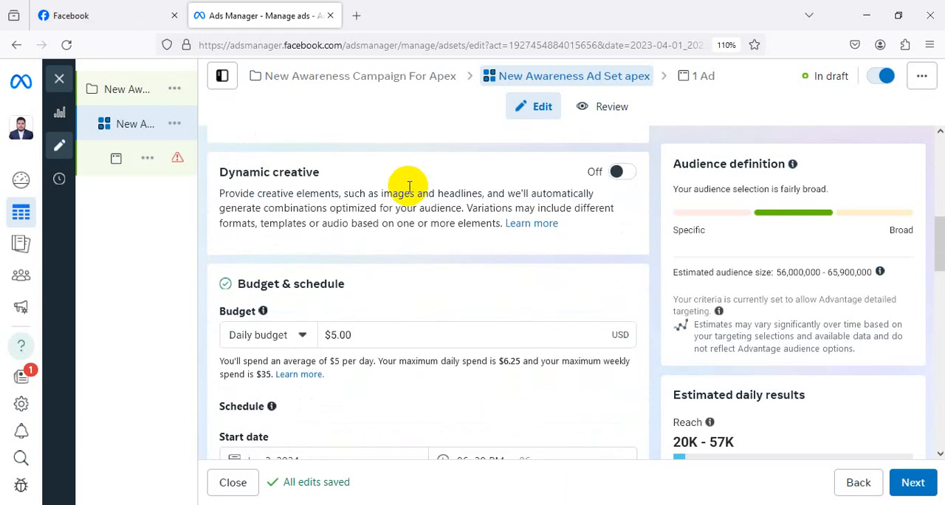
{"action": "scroll", "coordinate": [410, 191], "scroll_direction": "down", "scroll_amount": 2}
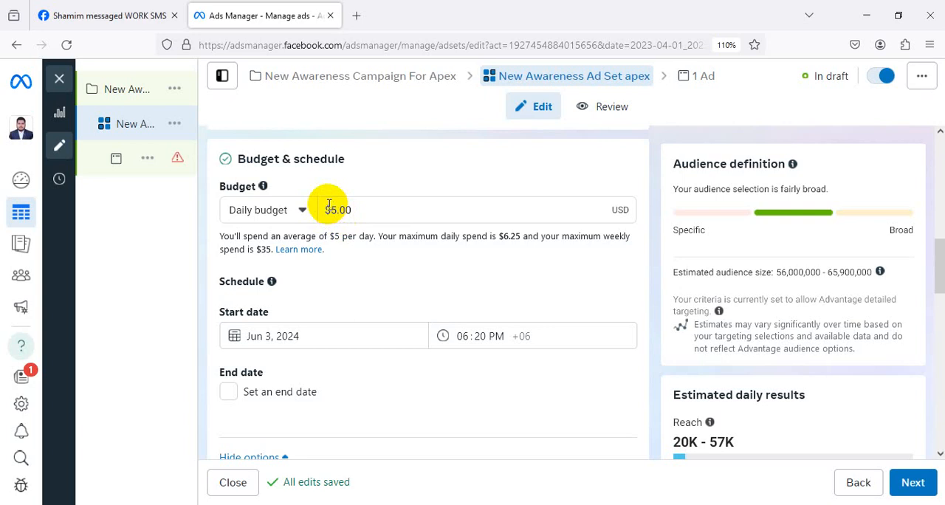
{"action": "left_click", "coordinate": [302, 212]}
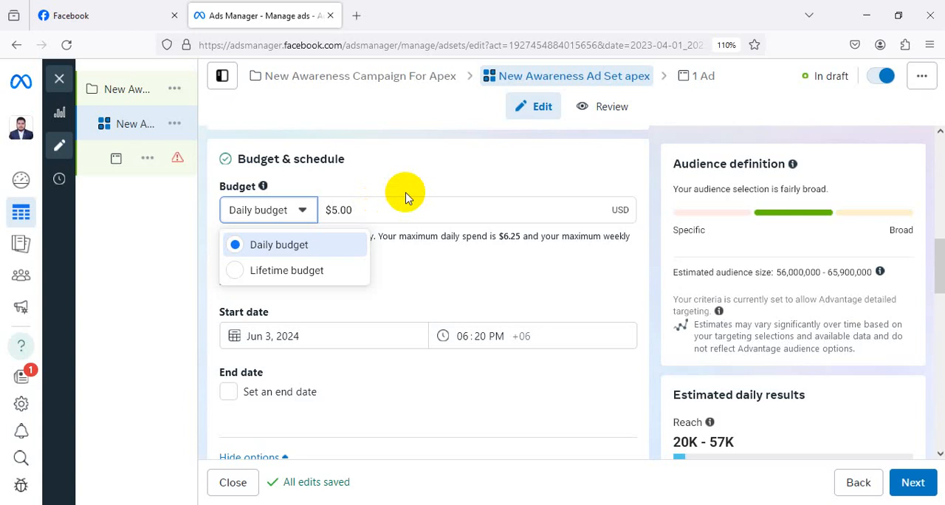
{"action": "left_click", "coordinate": [300, 271]}
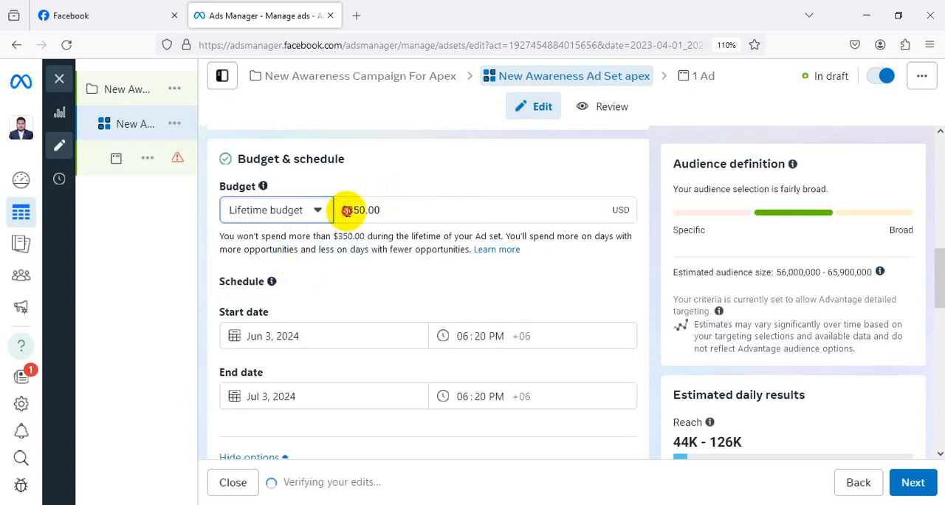
{"action": "left_click_drag", "start_coordinate": [346, 211], "coordinate": [361, 209]}
{"action": "type", "text": "21"}
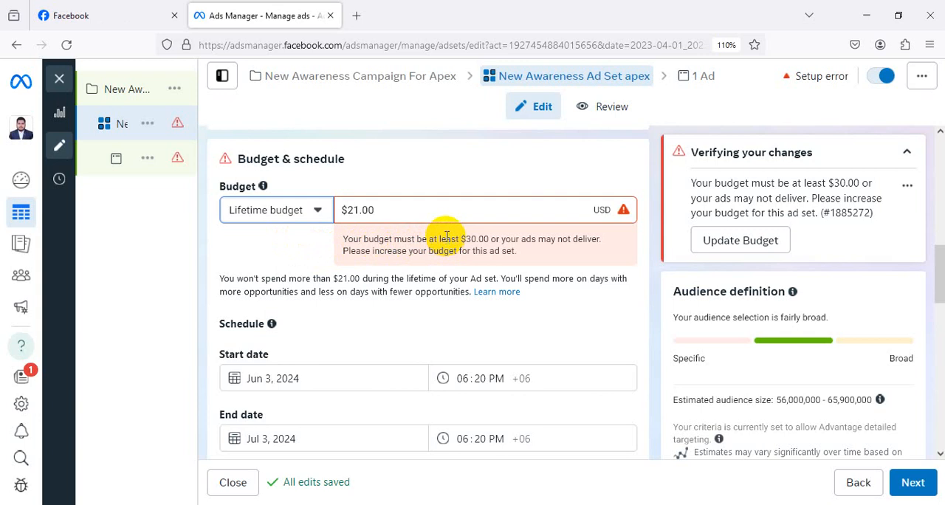
Set the ad set's end date to June 10, 2024.
{"action": "scroll", "coordinate": [340, 318], "scroll_direction": "down", "scroll_amount": 1}
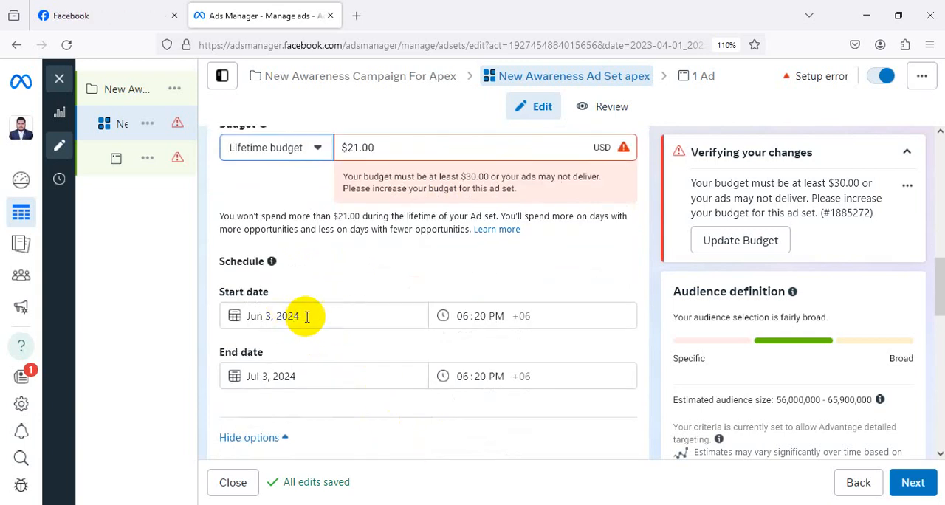
{"action": "left_click", "coordinate": [312, 376]}
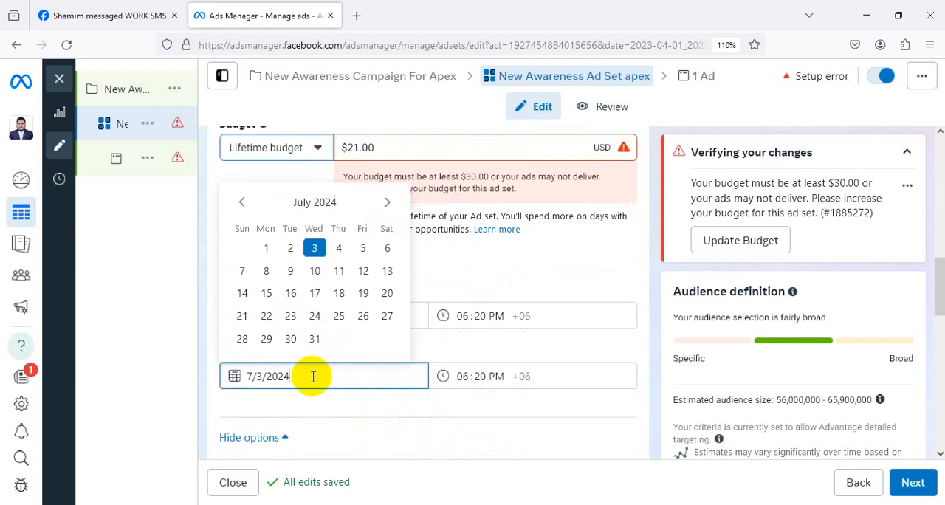
{"action": "left_click", "coordinate": [557, 256]}
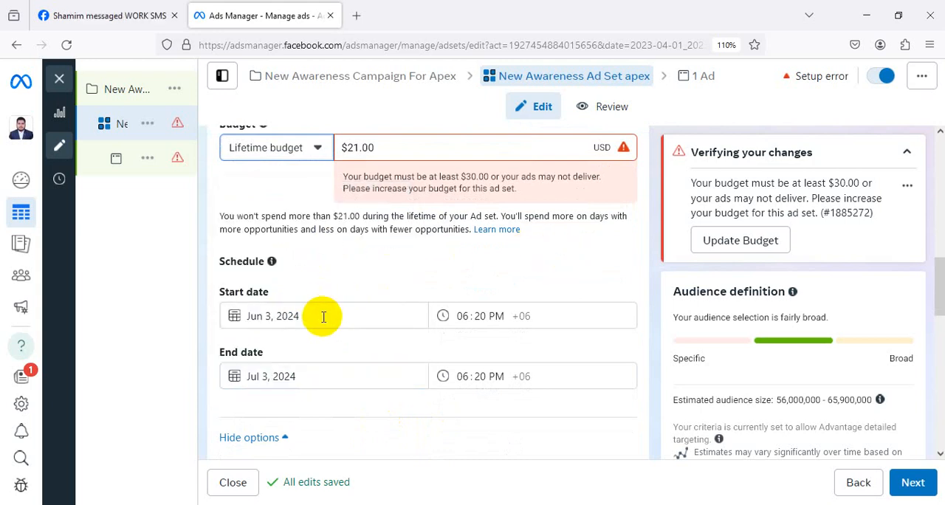
{"action": "left_click", "coordinate": [314, 376]}
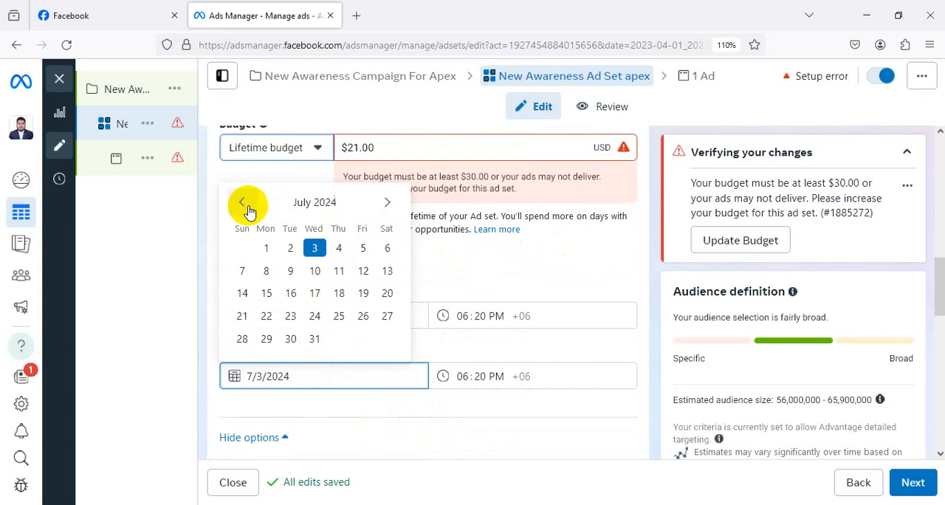
{"action": "left_click", "coordinate": [247, 209]}
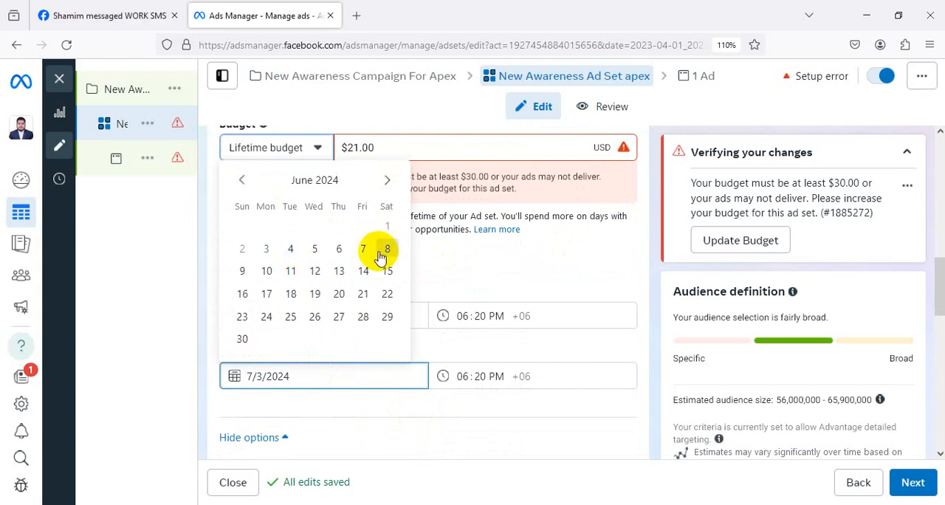
{"action": "left_click", "coordinate": [266, 271]}
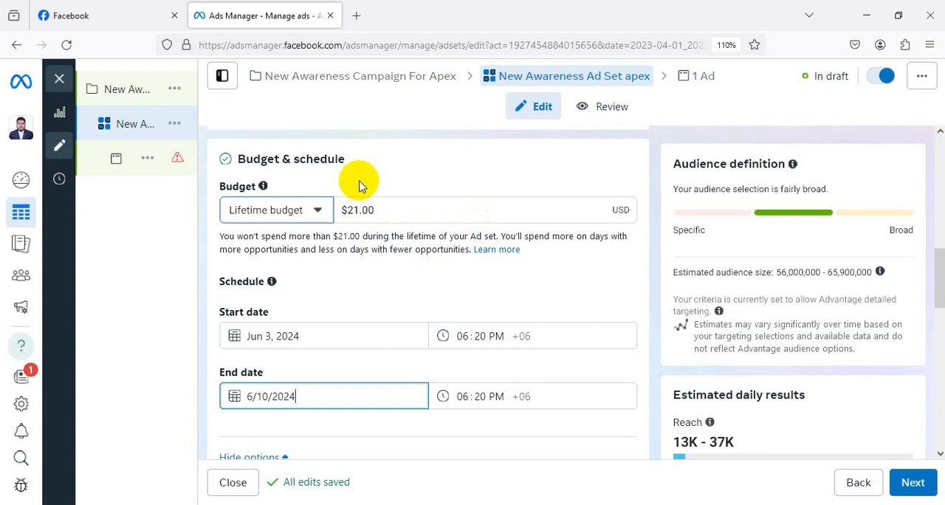
Switch the ad set from a lifetime budget to a daily budget of $5.00.
{"action": "scroll", "coordinate": [357, 240], "scroll_direction": "down", "scroll_amount": 1}
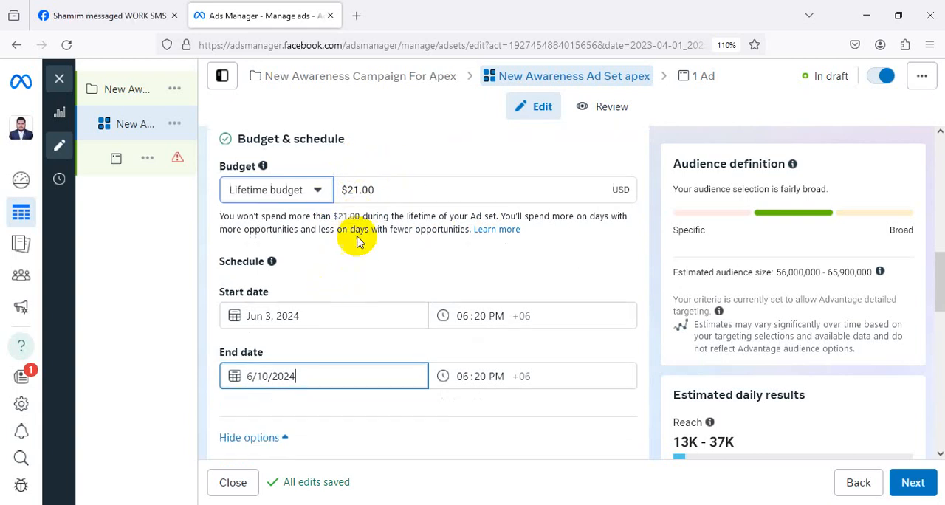
{"action": "scroll", "coordinate": [358, 241], "scroll_direction": "down", "scroll_amount": 4}
{"action": "scroll", "coordinate": [358, 241], "scroll_direction": "up", "scroll_amount": 3}
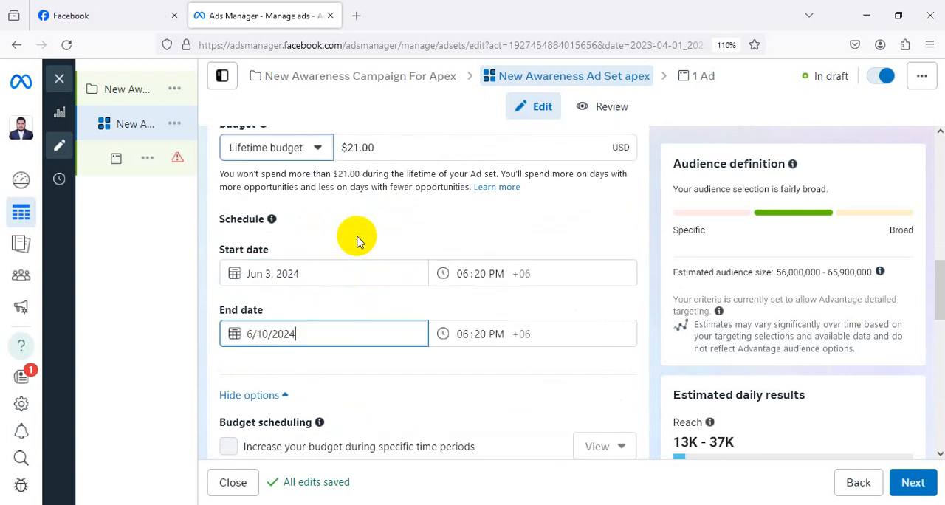
{"action": "left_click", "coordinate": [317, 149]}
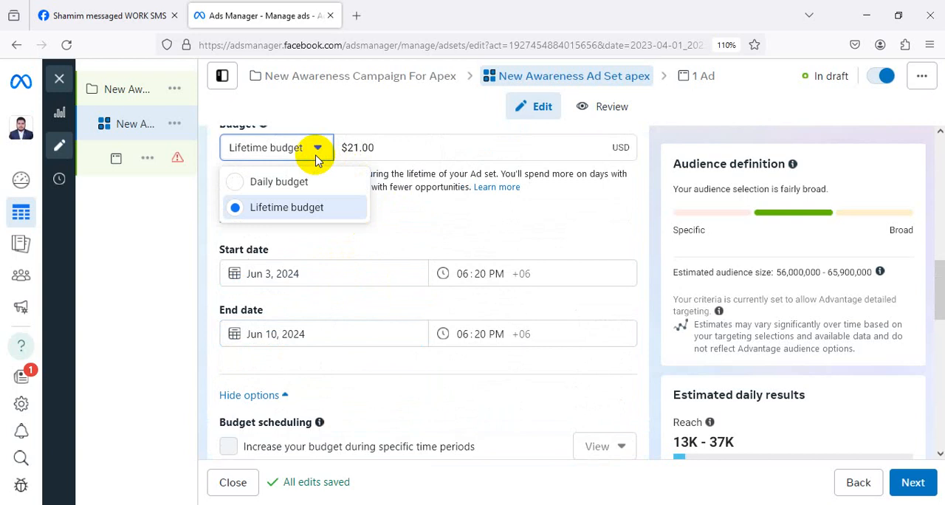
{"action": "left_click", "coordinate": [295, 184]}
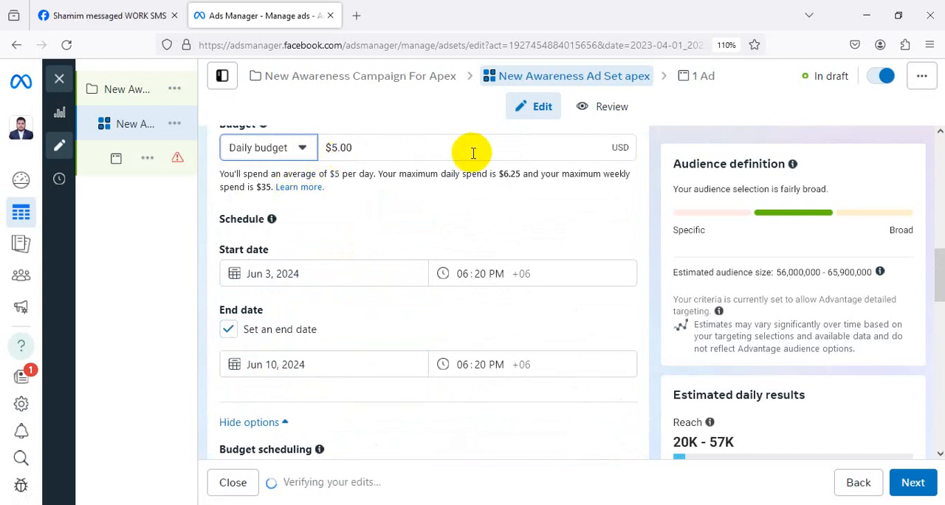
Edit the audience locations and include the city of Netrakona, Dhaka Division, in place of Bangladesh.
{"action": "scroll", "coordinate": [473, 154], "scroll_direction": "down", "scroll_amount": 3}
{"action": "scroll", "coordinate": [469, 158], "scroll_direction": "up", "scroll_amount": 2}
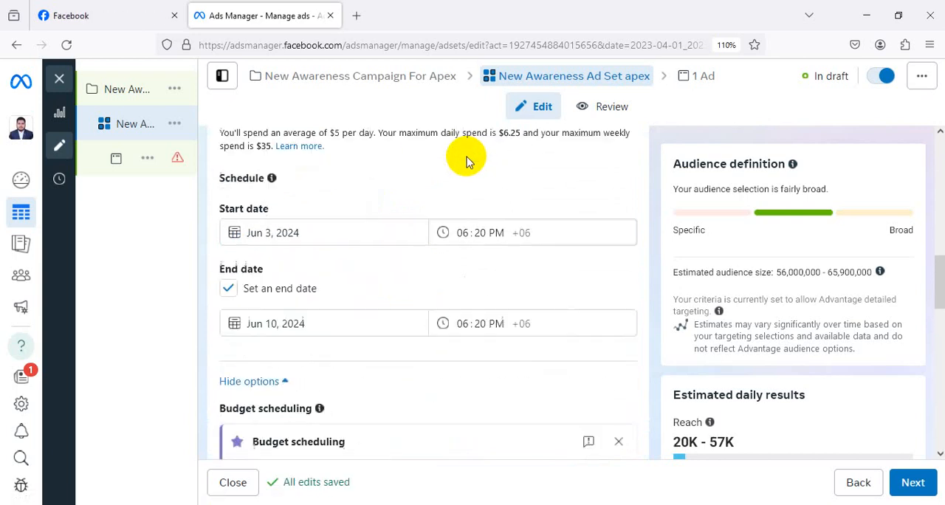
{"action": "scroll", "coordinate": [465, 161], "scroll_direction": "up", "scroll_amount": 1}
{"action": "scroll", "coordinate": [398, 196], "scroll_direction": "down", "scroll_amount": 5}
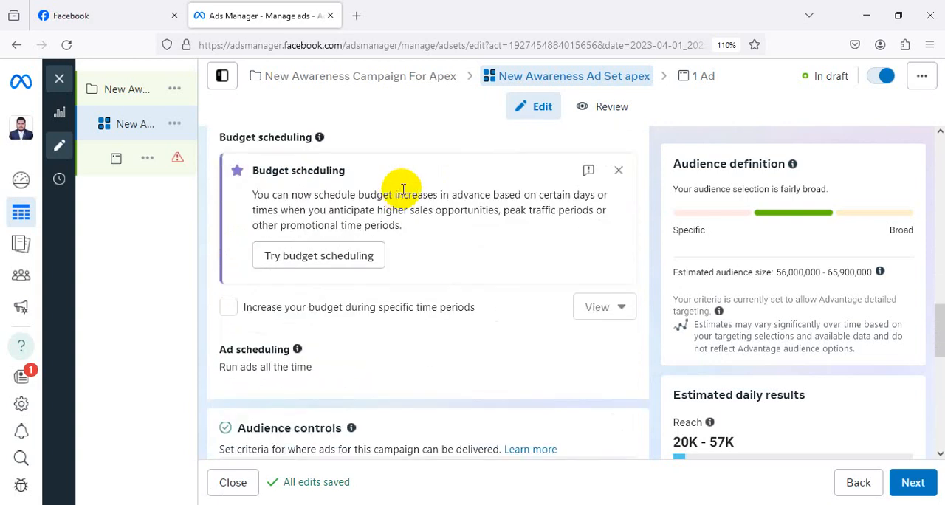
{"action": "scroll", "coordinate": [487, 189], "scroll_direction": "down", "scroll_amount": 5}
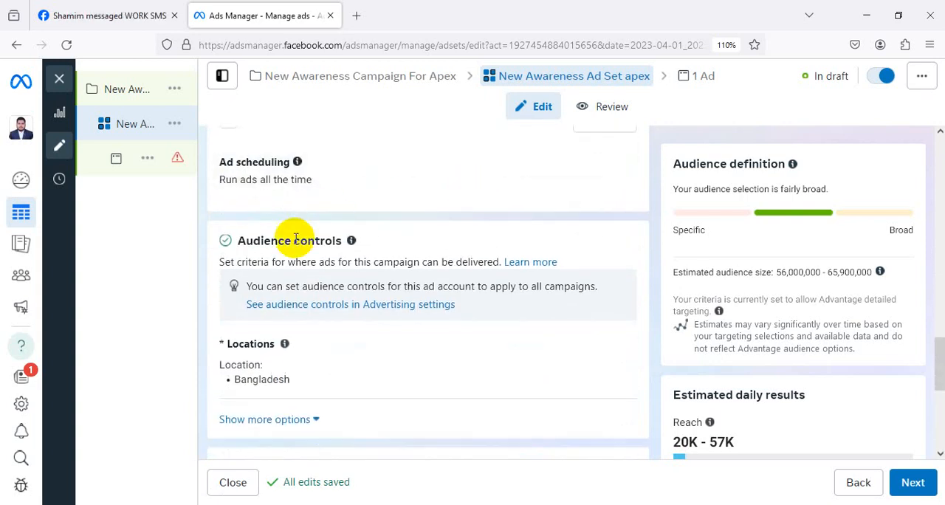
{"action": "scroll", "coordinate": [507, 219], "scroll_direction": "down", "scroll_amount": 1}
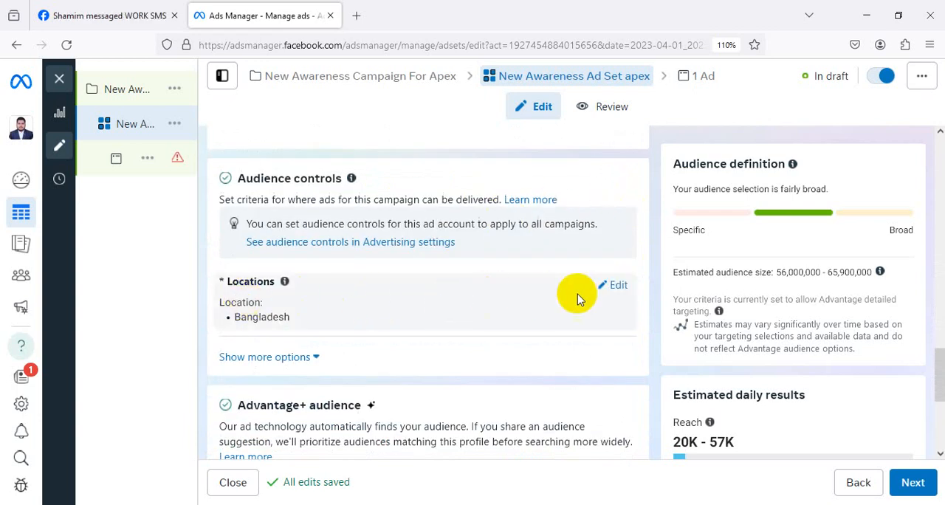
{"action": "left_click", "coordinate": [615, 286]}
{"action": "scroll", "coordinate": [516, 295], "scroll_direction": "down", "scroll_amount": 1}
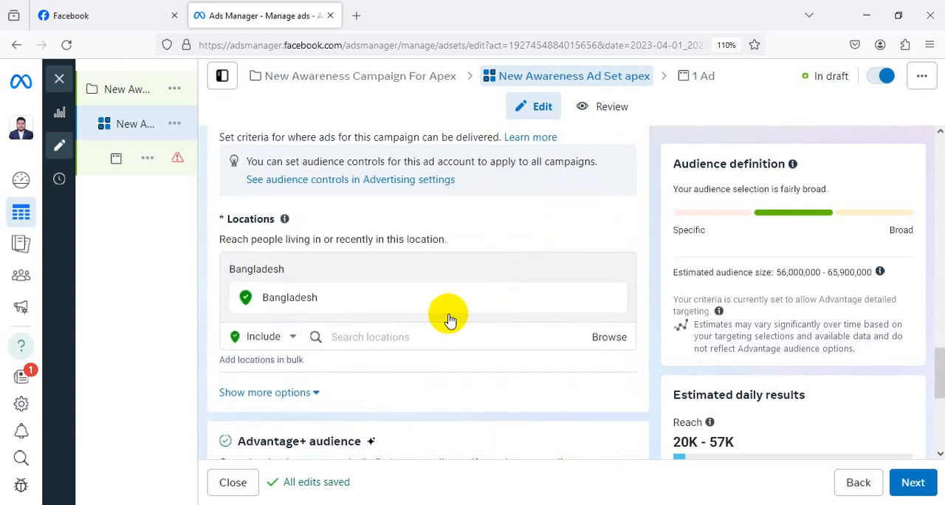
{"action": "left_click", "coordinate": [414, 335]}
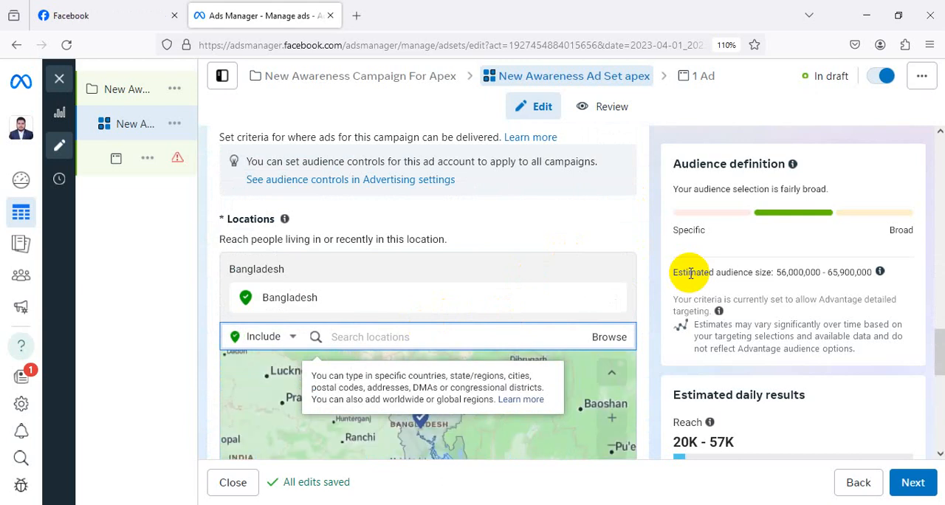
{"action": "type", "text": "Netrako"}
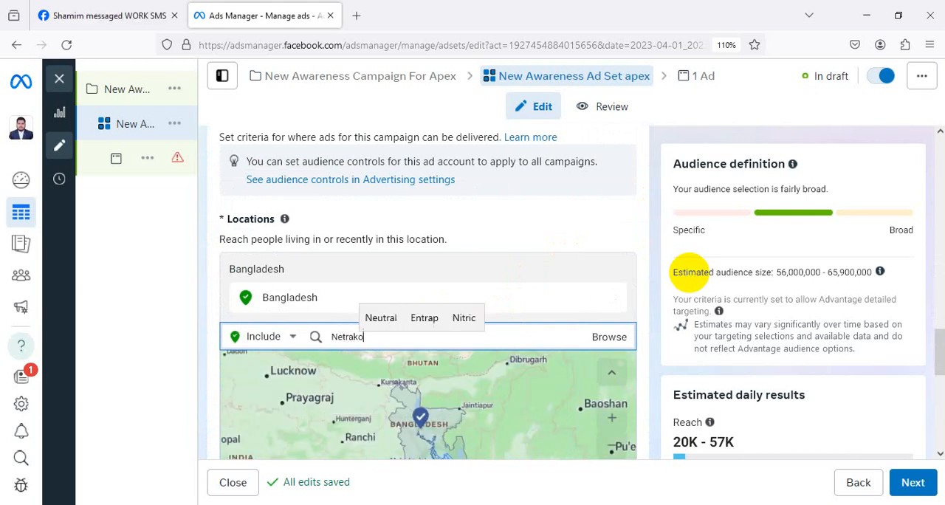
{"action": "type", "text": "na"}
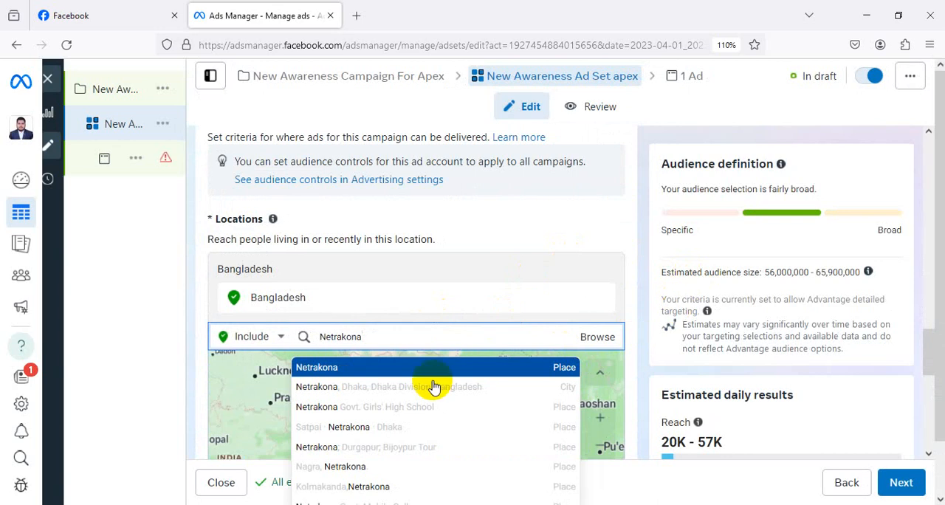
{"action": "key", "text": "Return"}
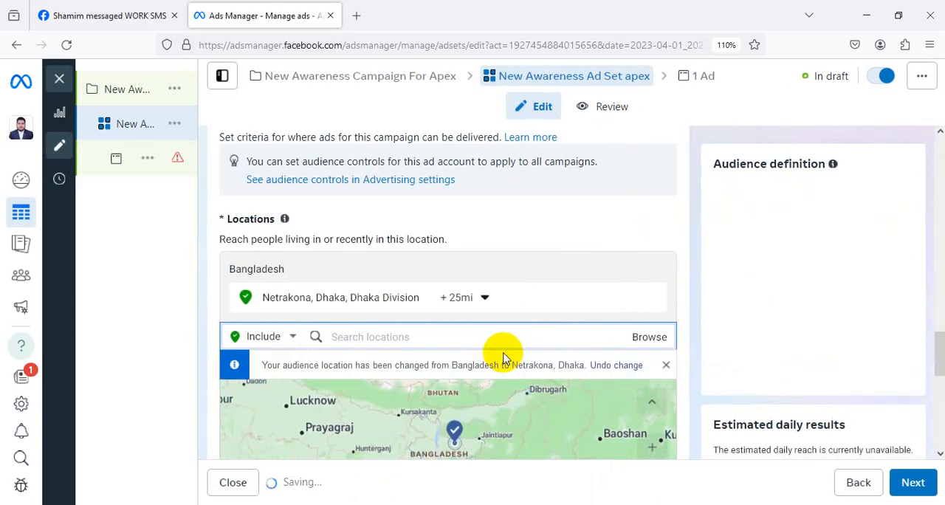
Search for Kishoreganj and add the place কিশোরগঞ্জ Kishoreganj to the included audience locations.
{"action": "type", "text": "K"}
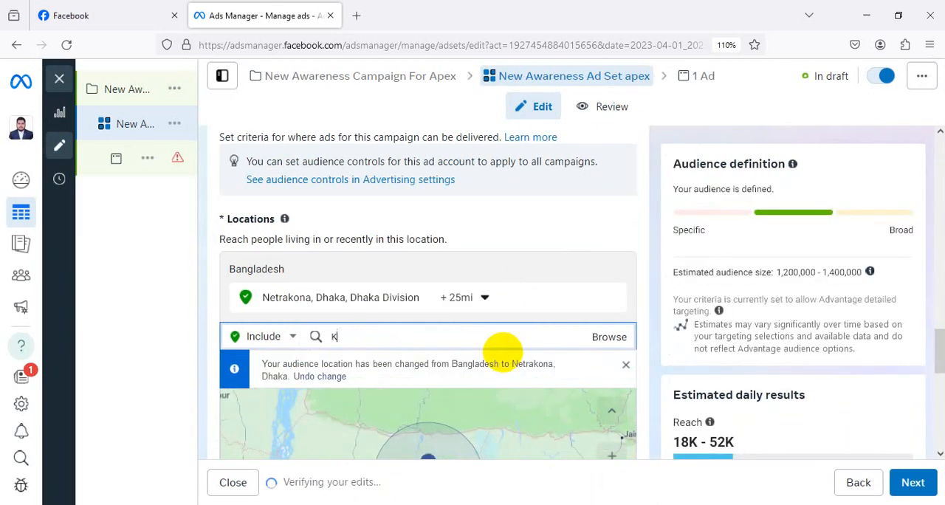
{"action": "type", "text": "ishe"}
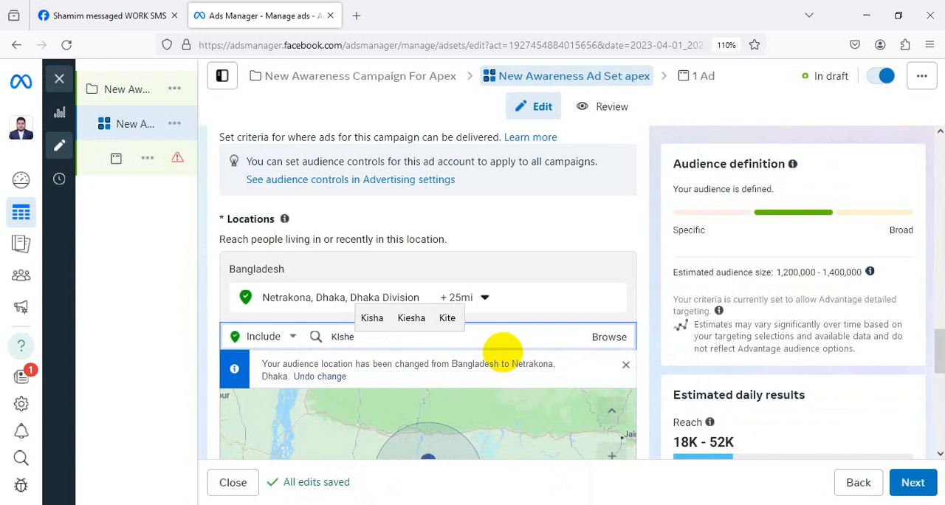
{"action": "type", "text": "ro"}
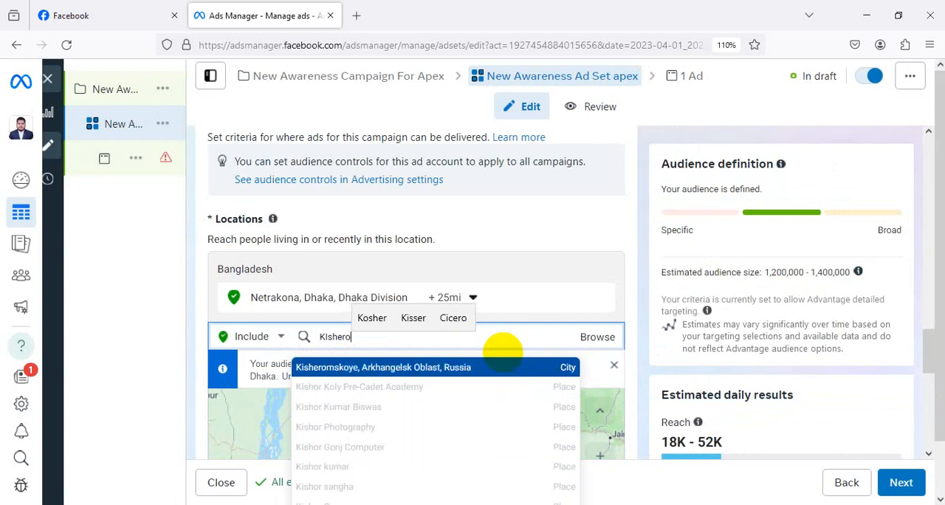
{"action": "key", "text": "BackSpace"}
{"action": "key", "text": "BackSpace"}
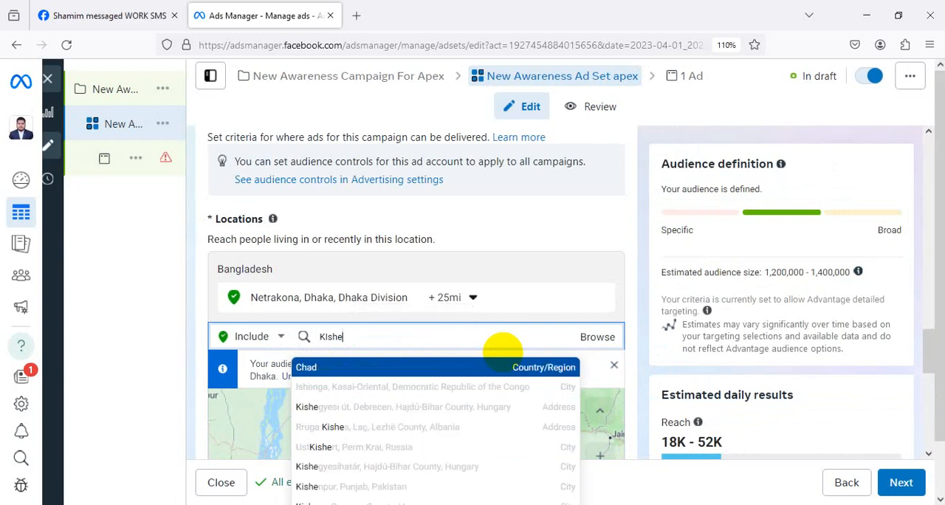
{"action": "type", "text": "or"}
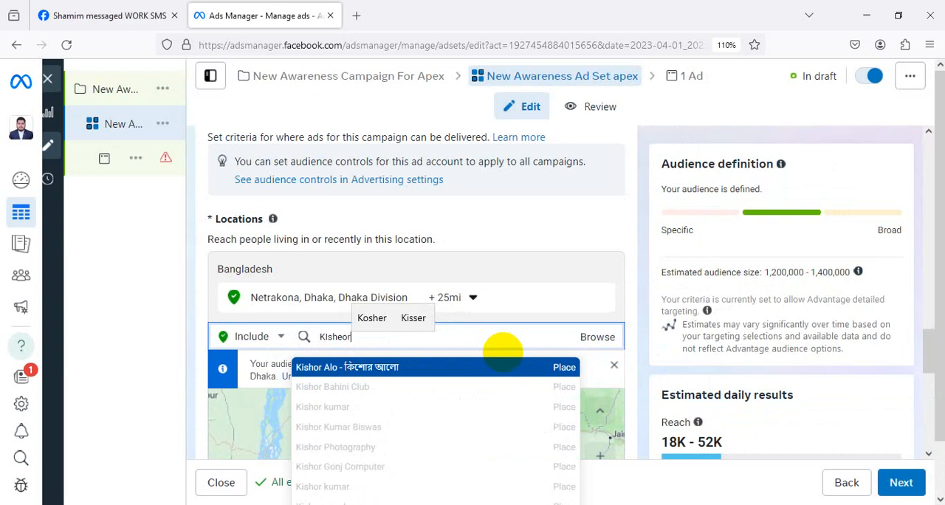
{"action": "type", "text": "ga"}
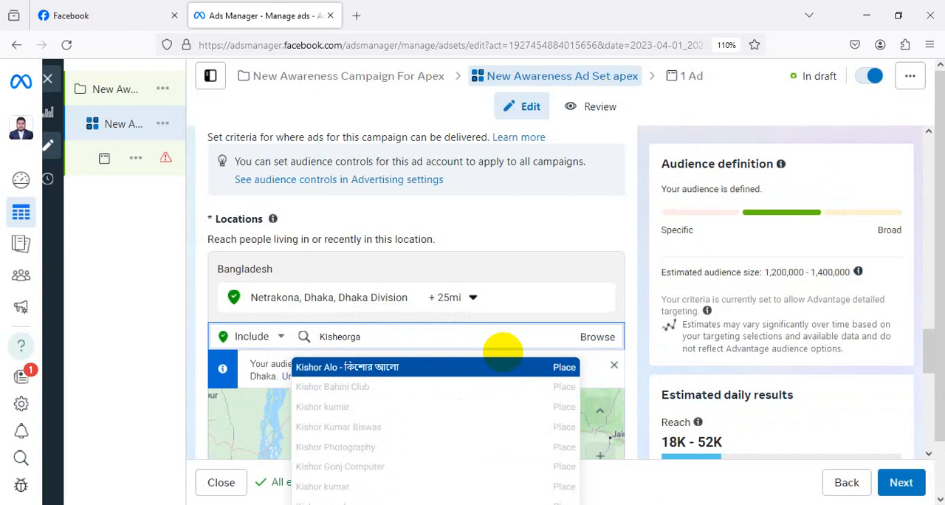
{"action": "type", "text": "nnj"}
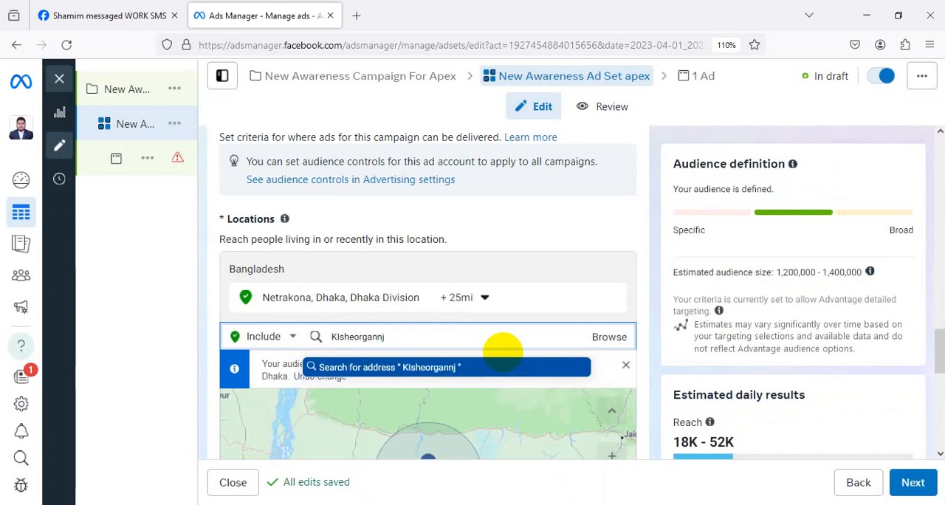
{"action": "key", "text": "BackSpace"}
{"action": "key", "text": "BackSpace"}
{"action": "type", "text": "j"}
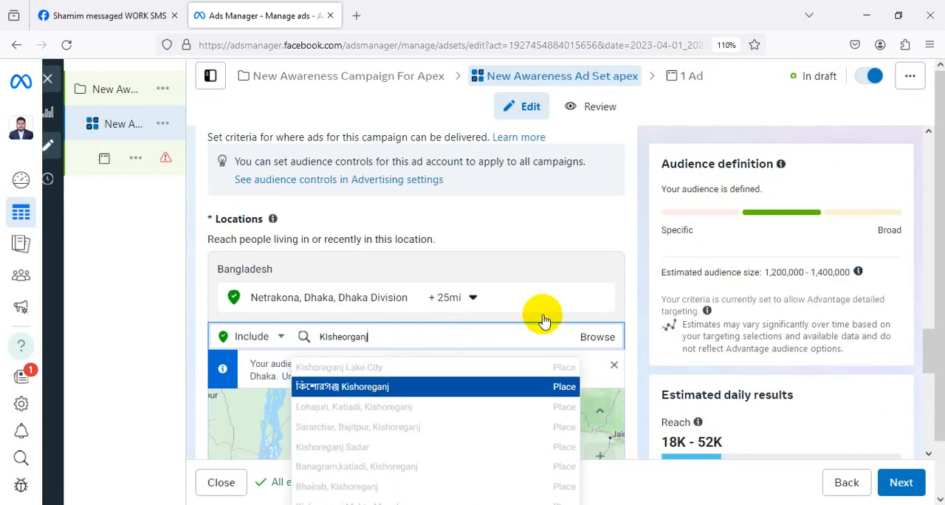
{"action": "key", "text": "Return"}
Expand the optional audience suggestion settings for the Advantage+ audience.
{"action": "scroll", "coordinate": [622, 295], "scroll_direction": "down", "scroll_amount": 2}
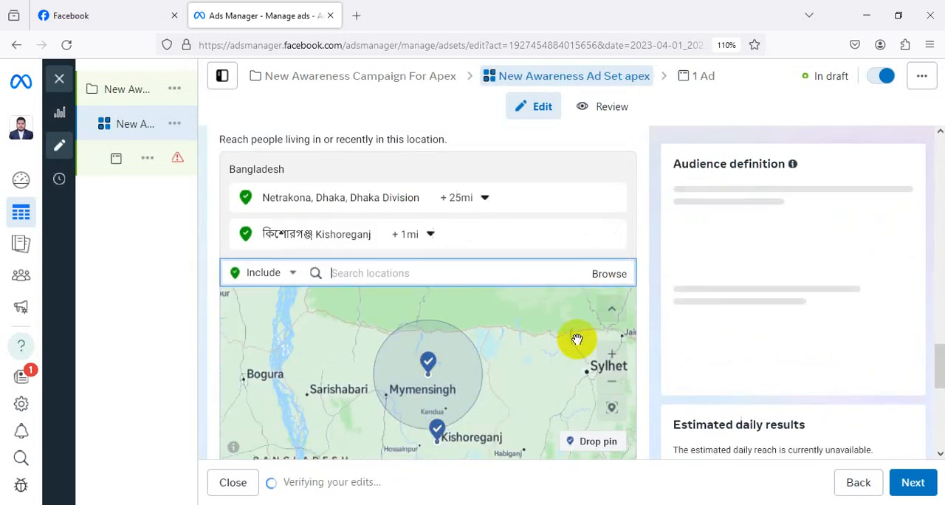
{"action": "scroll", "coordinate": [577, 338], "scroll_direction": "down", "scroll_amount": 3}
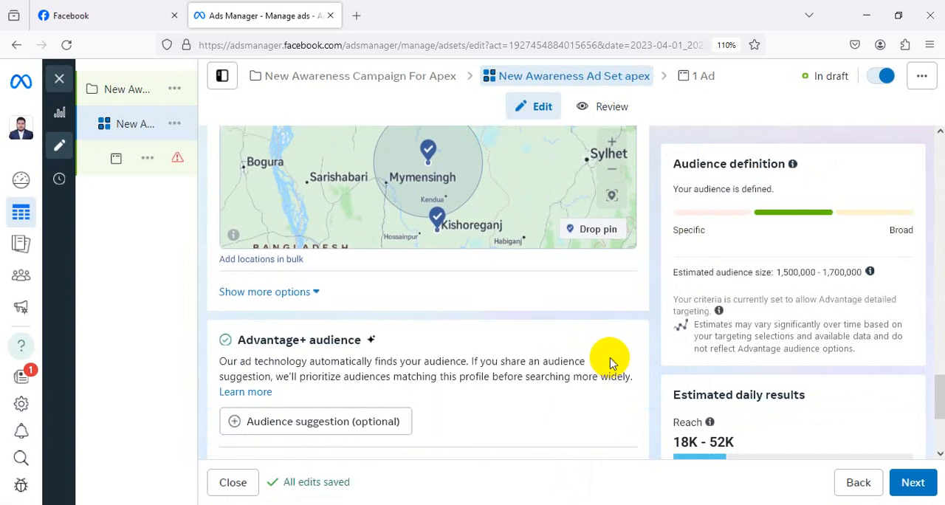
{"action": "scroll", "coordinate": [606, 350], "scroll_direction": "down", "scroll_amount": 1}
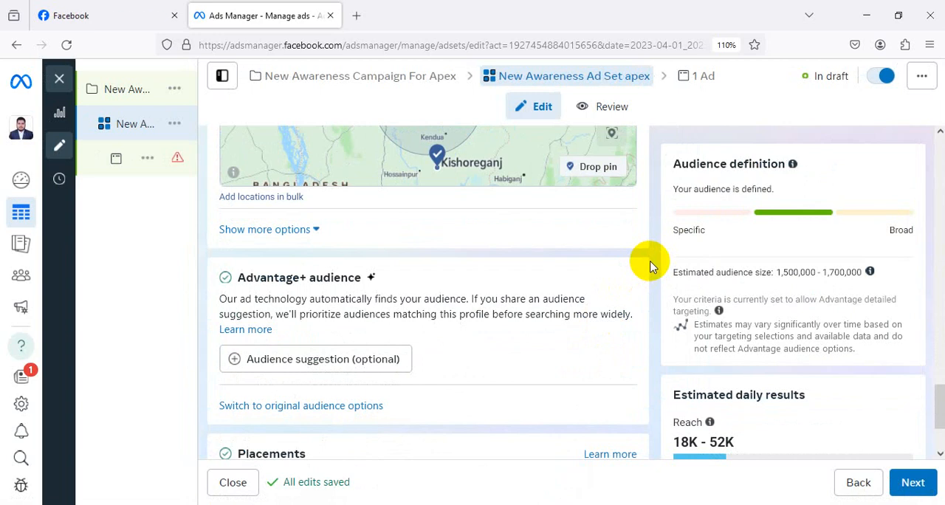
{"action": "scroll", "coordinate": [649, 266], "scroll_direction": "up", "scroll_amount": 1}
{"action": "scroll", "coordinate": [649, 266], "scroll_direction": "up", "scroll_amount": 2}
{"action": "scroll", "coordinate": [649, 266], "scroll_direction": "down", "scroll_amount": 3}
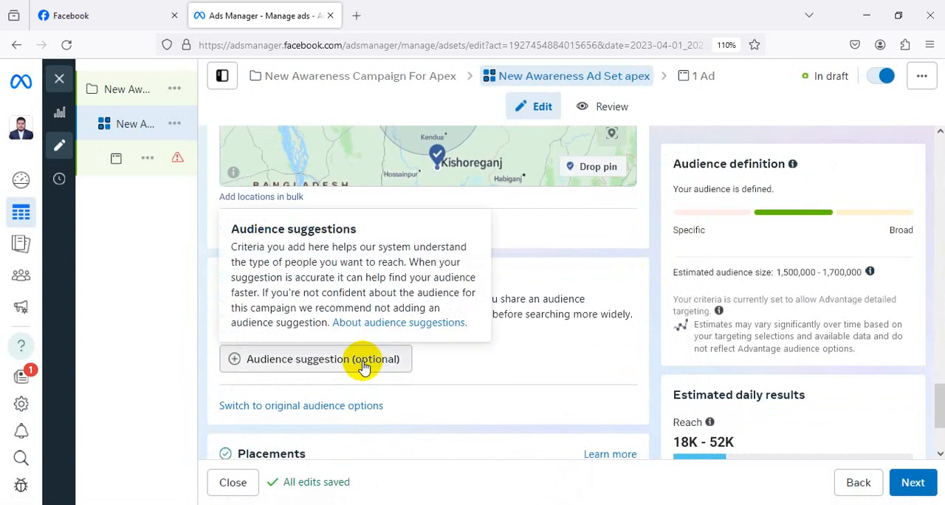
{"action": "left_click", "coordinate": [364, 367]}
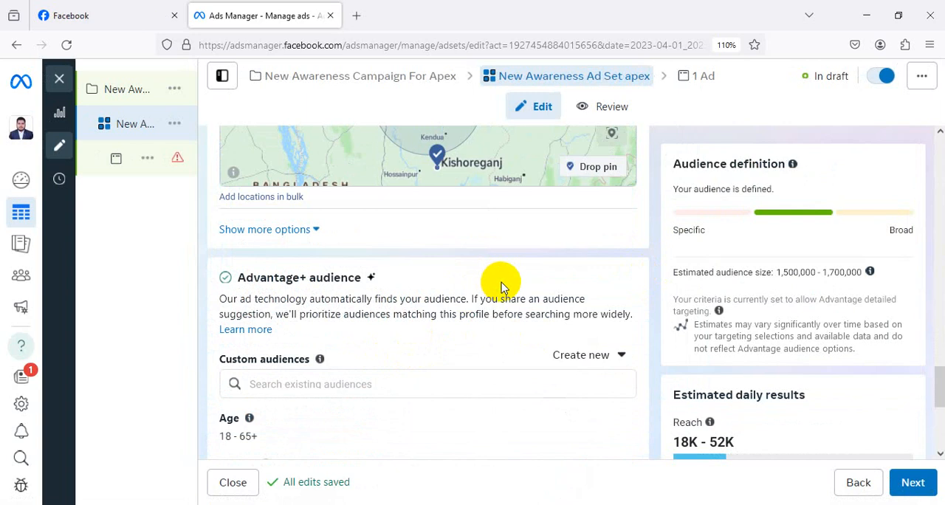
Set the maximum age of the Advantage+ audience suggestion to 45.
{"action": "scroll", "coordinate": [480, 257], "scroll_direction": "down", "scroll_amount": 1}
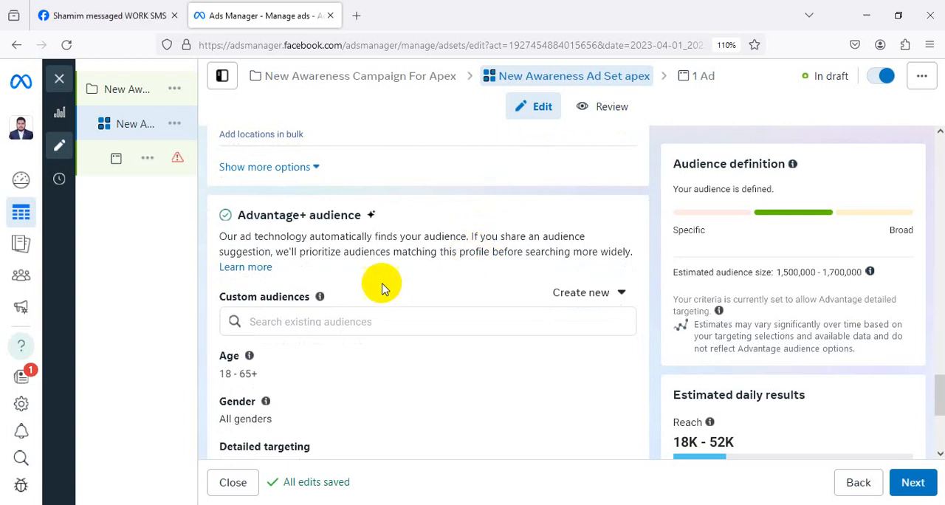
{"action": "scroll", "coordinate": [478, 243], "scroll_direction": "down", "scroll_amount": 1}
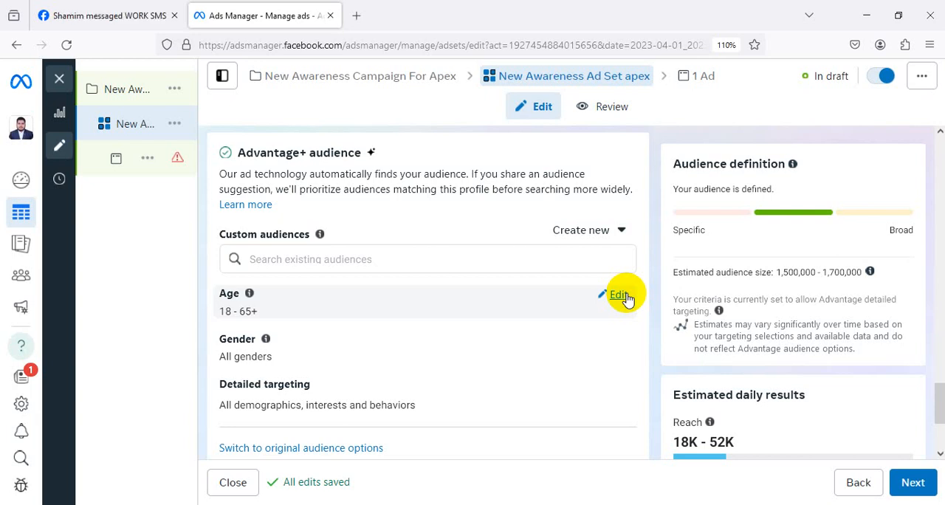
{"action": "left_click", "coordinate": [620, 295]}
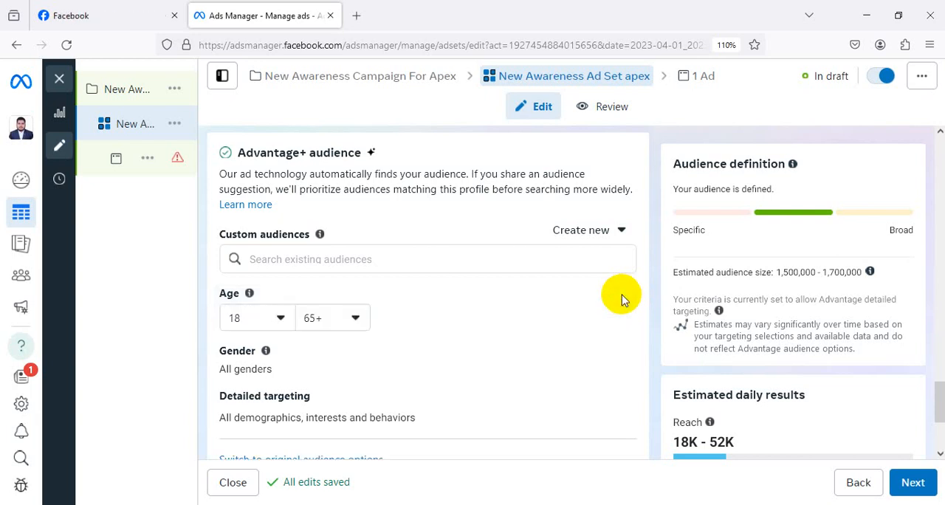
{"action": "left_click", "coordinate": [338, 323]}
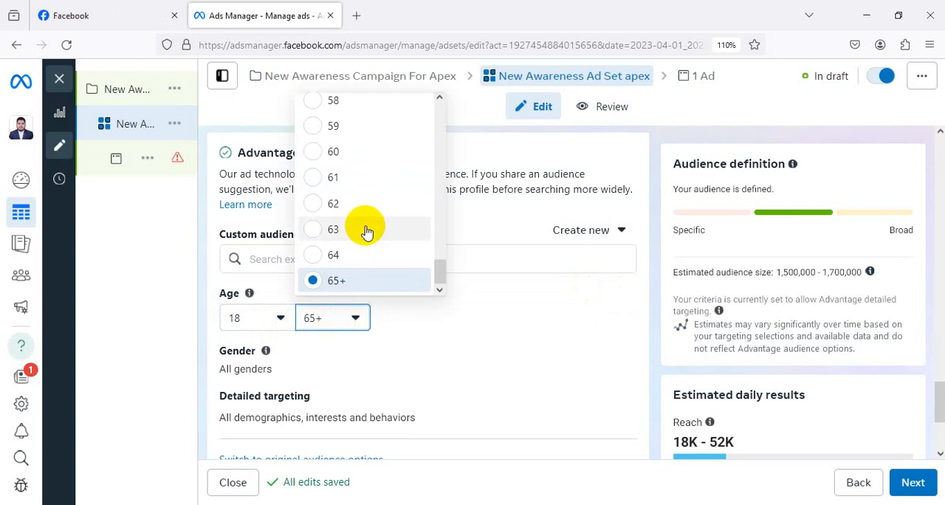
{"action": "scroll", "coordinate": [367, 231], "scroll_direction": "up", "scroll_amount": 3}
{"action": "scroll", "coordinate": [367, 232], "scroll_direction": "up", "scroll_amount": 2}
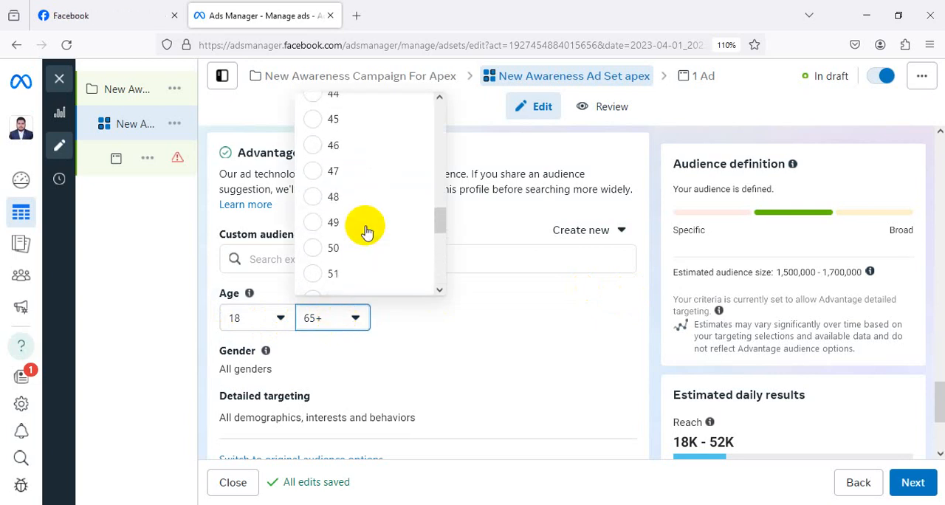
{"action": "scroll", "coordinate": [366, 232], "scroll_direction": "up", "scroll_amount": 1}
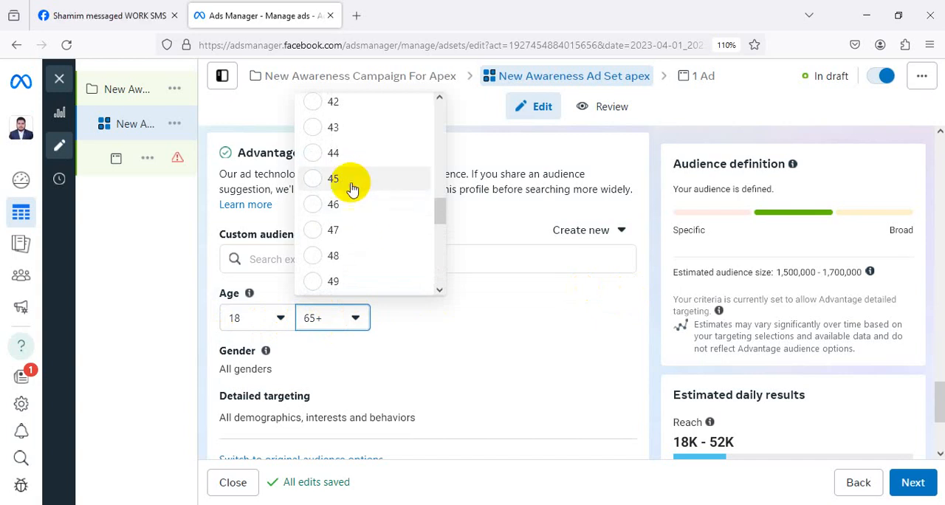
{"action": "key", "text": "Return"}
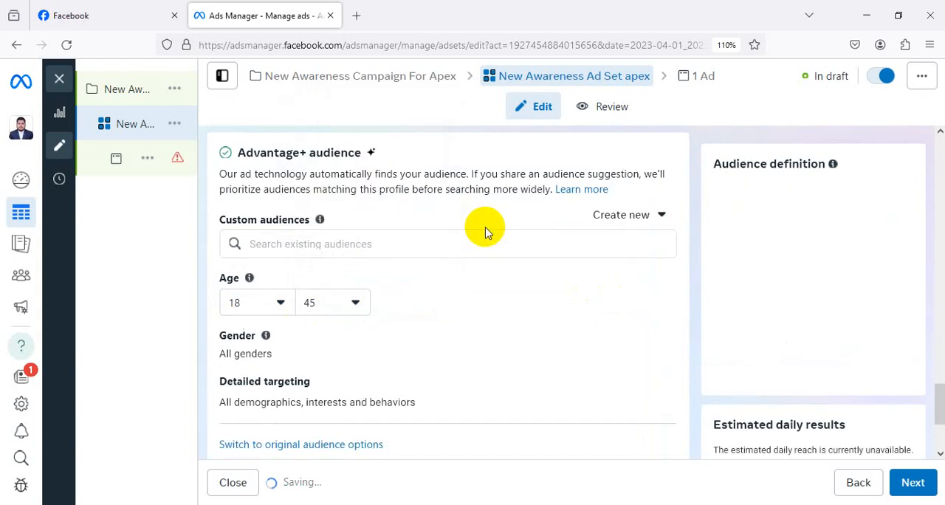
Open the audience's gender setting for editing to view its options.
{"action": "scroll", "coordinate": [530, 286], "scroll_direction": "down", "scroll_amount": 1}
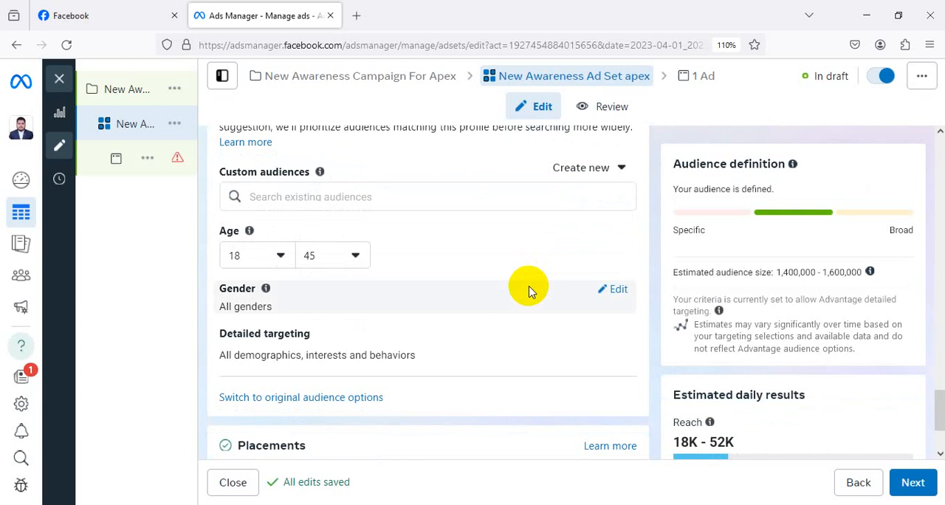
{"action": "scroll", "coordinate": [529, 290], "scroll_direction": "down", "scroll_amount": 2}
{"action": "scroll", "coordinate": [525, 288], "scroll_direction": "up", "scroll_amount": 1}
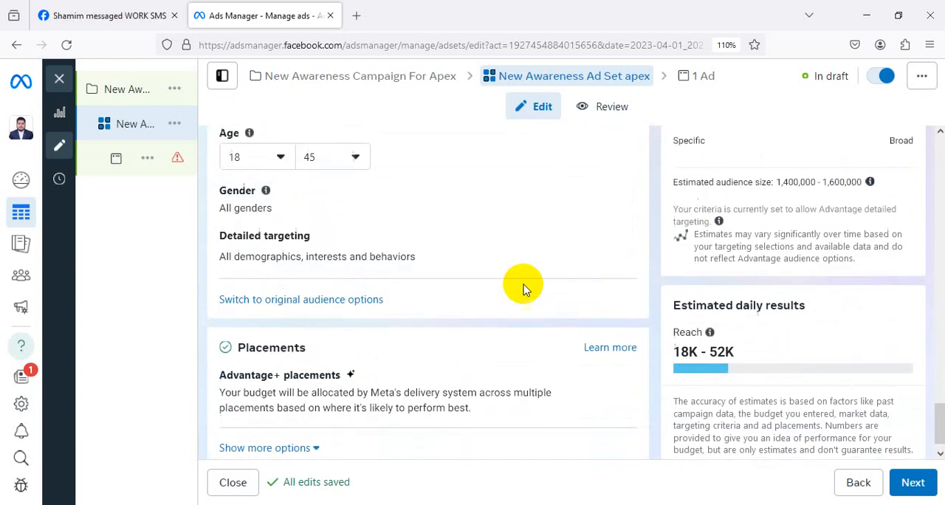
{"action": "mouse_move", "coordinate": [605, 240]}
{"action": "left_click", "coordinate": [618, 233]}
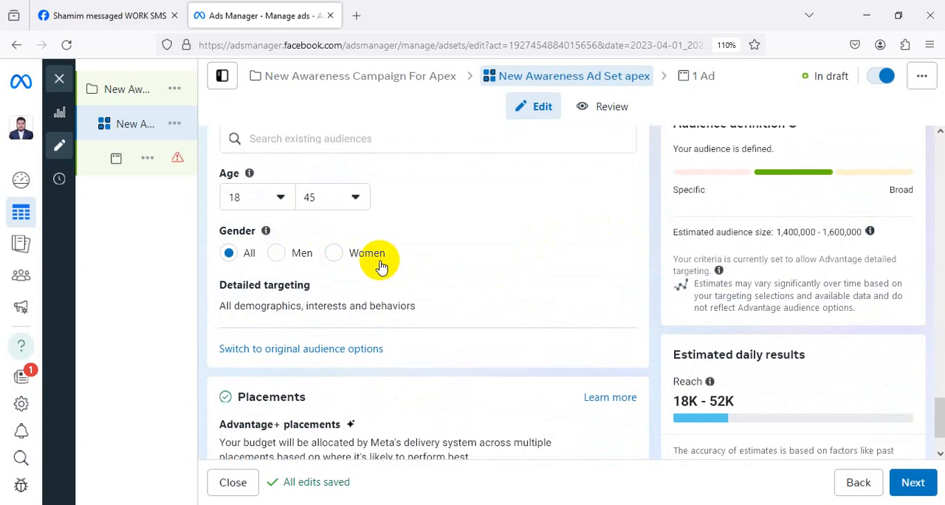
Add the relationship statuses Single, Married and In a relationship to the audience's detailed targeting.
{"action": "scroll", "coordinate": [333, 254], "scroll_direction": "down", "scroll_amount": 2}
{"action": "left_click", "coordinate": [610, 228]}
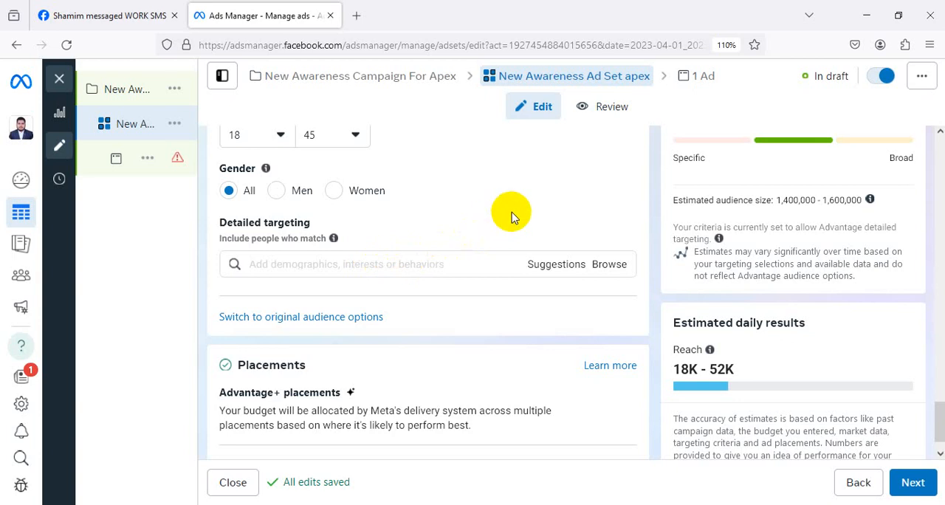
{"action": "left_click", "coordinate": [380, 267]}
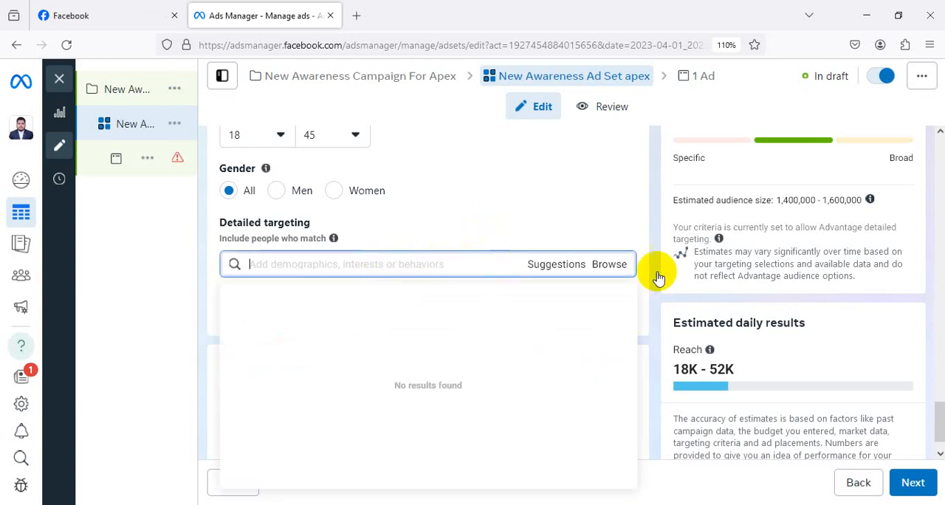
{"action": "left_click", "coordinate": [495, 207]}
{"action": "left_click", "coordinate": [553, 263]}
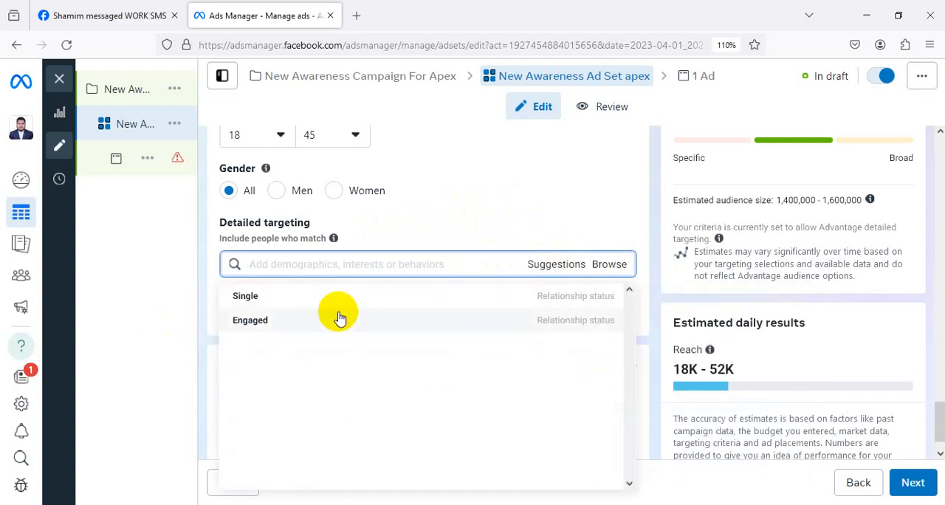
{"action": "mouse_move", "coordinate": [360, 291]}
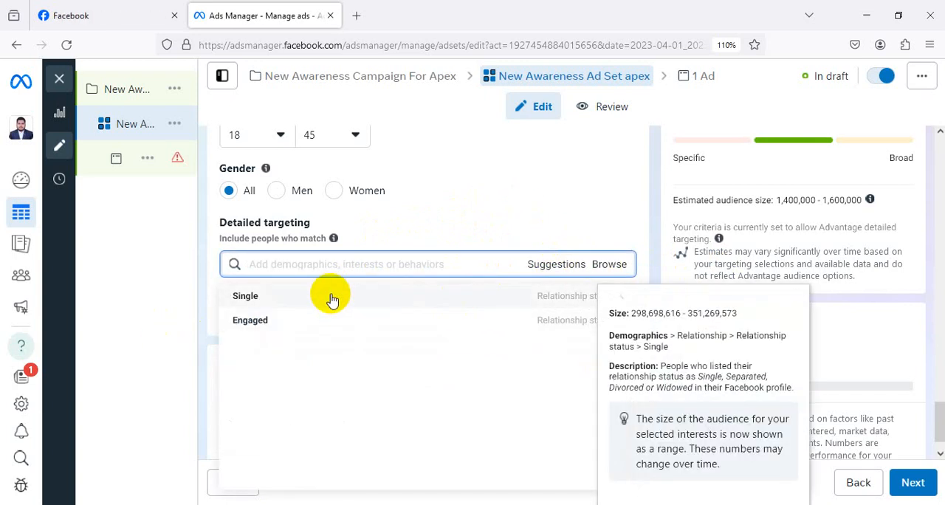
{"action": "left_click", "coordinate": [332, 299]}
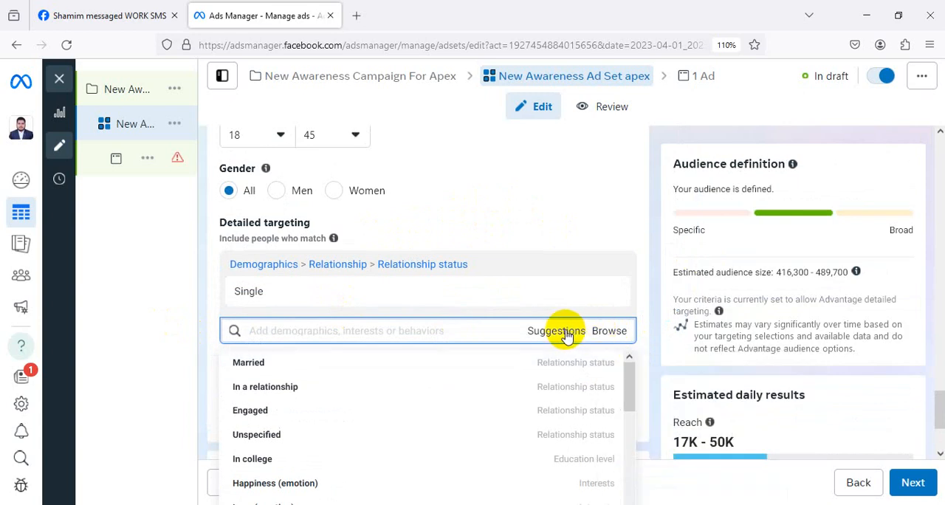
{"action": "left_click", "coordinate": [353, 362]}
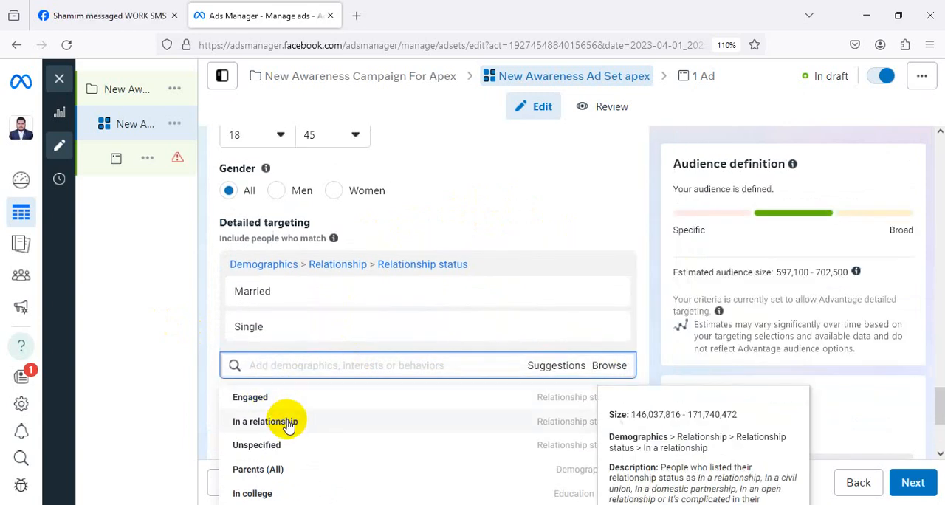
{"action": "left_click", "coordinate": [288, 425]}
Add the suggested demographics Parents (All) and Engaged to the detailed targeting.
{"action": "scroll", "coordinate": [626, 322], "scroll_direction": "down", "scroll_amount": 2}
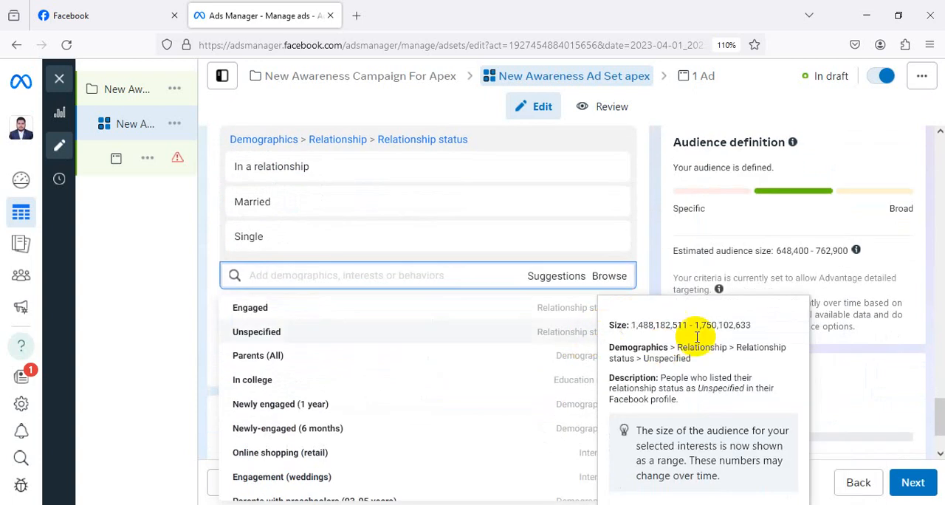
{"action": "scroll", "coordinate": [590, 302], "scroll_direction": "down", "scroll_amount": 3}
{"action": "mouse_move", "coordinate": [367, 276]}
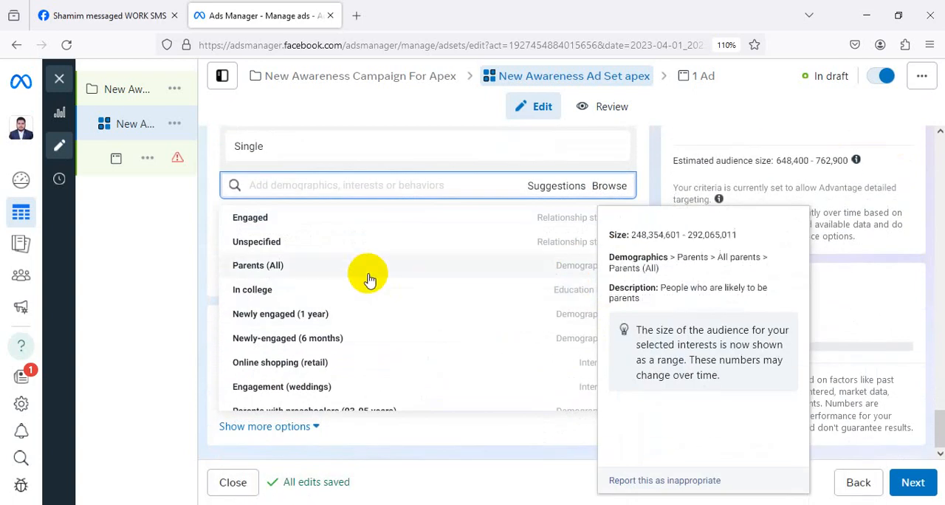
{"action": "left_click", "coordinate": [310, 270]}
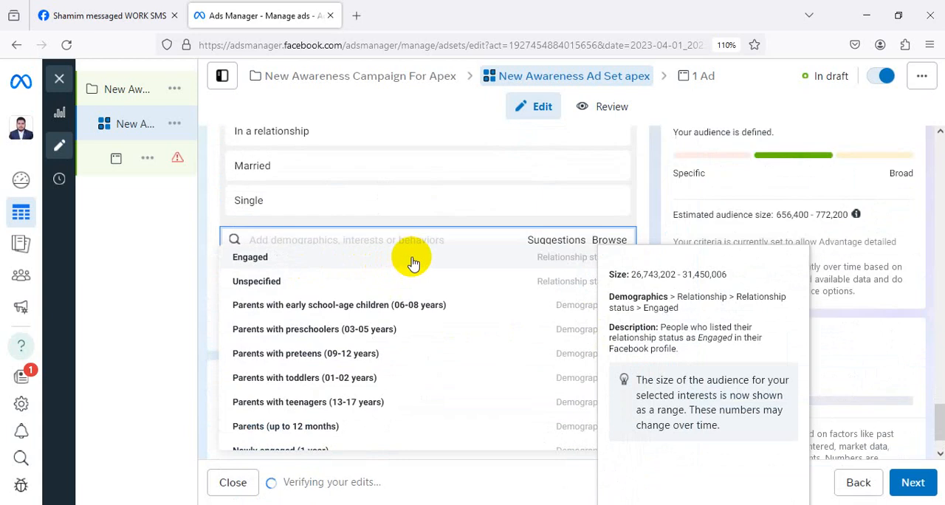
{"action": "scroll", "coordinate": [413, 263], "scroll_direction": "down", "scroll_amount": 1}
{"action": "scroll", "coordinate": [410, 262], "scroll_direction": "up", "scroll_amount": 1}
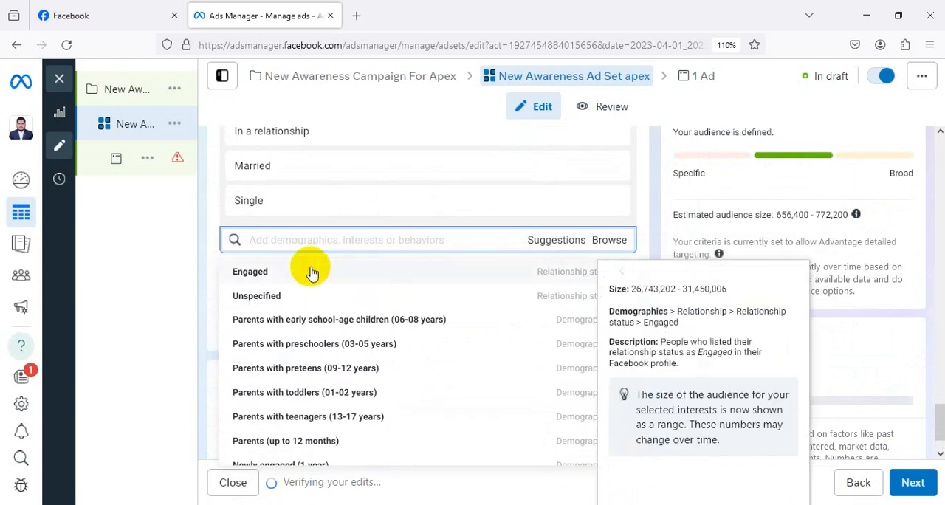
{"action": "left_click", "coordinate": [383, 271]}
{"action": "scroll", "coordinate": [401, 318], "scroll_direction": "down", "scroll_amount": 5}
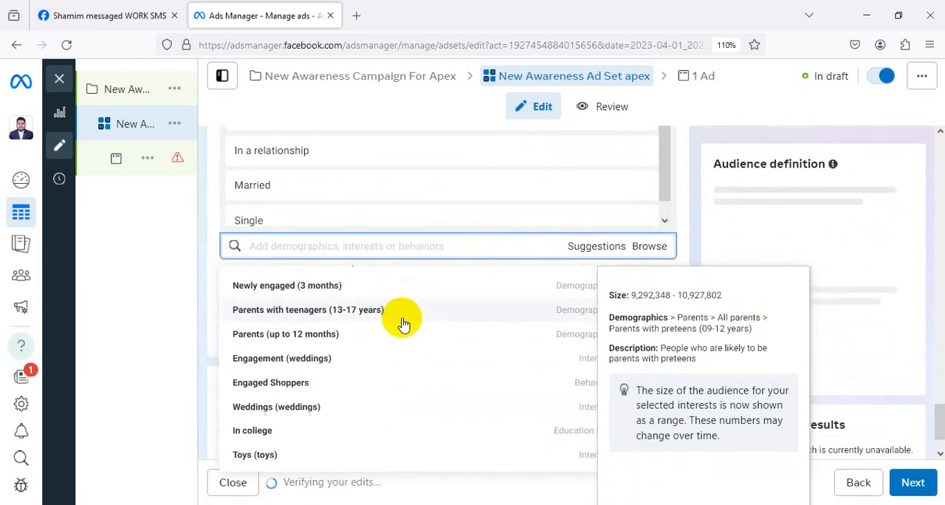
{"action": "scroll", "coordinate": [401, 322], "scroll_direction": "down", "scroll_amount": 2}
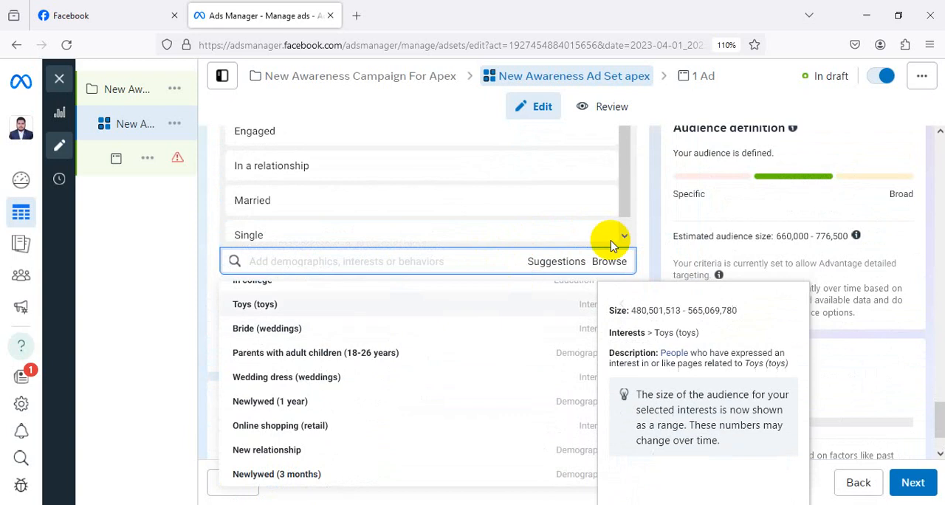
{"action": "left_click", "coordinate": [201, 292]}
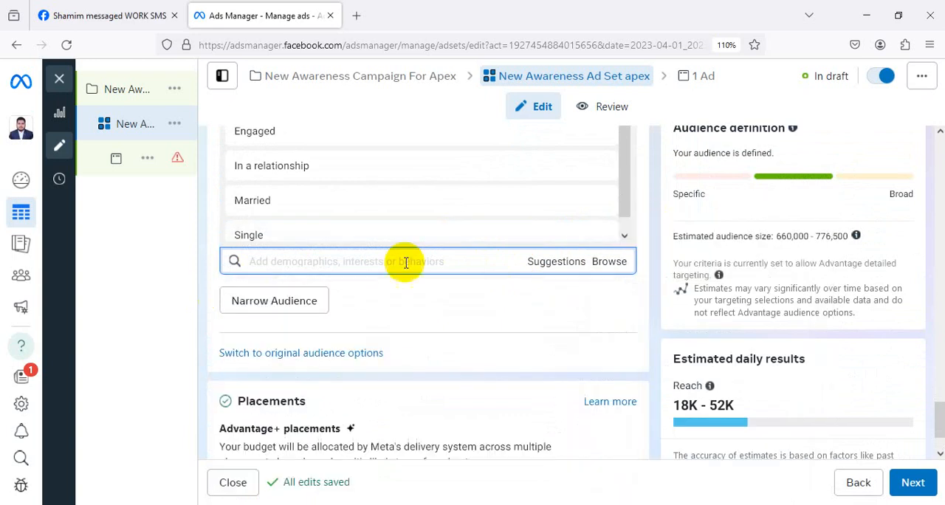
Search the detailed targeting for "student" and add the interest Student (education).
{"action": "scroll", "coordinate": [583, 273], "scroll_direction": "down", "scroll_amount": 1}
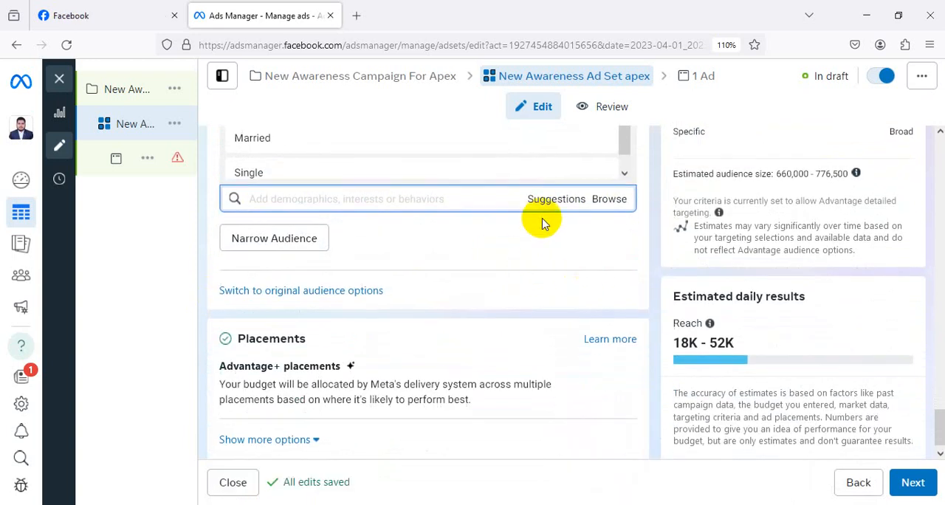
{"action": "left_click", "coordinate": [550, 199]}
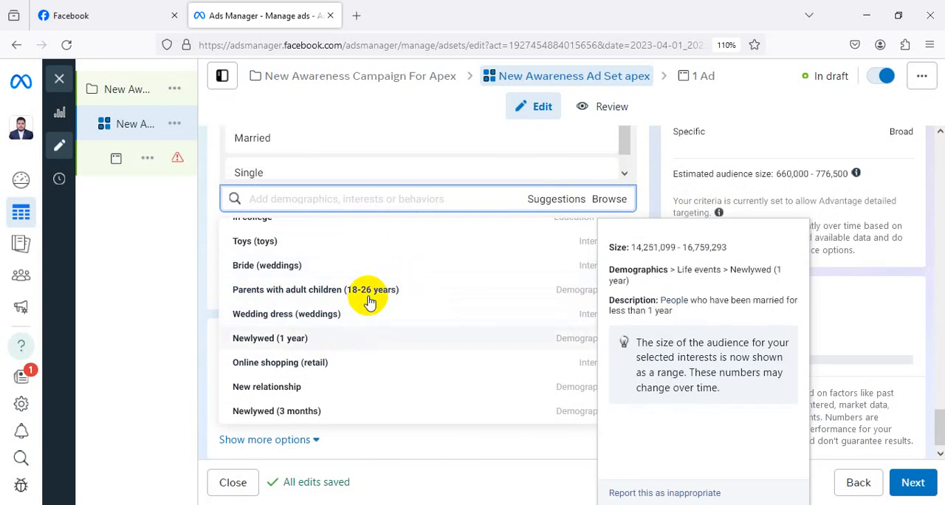
{"action": "left_click", "coordinate": [203, 265]}
{"action": "scroll", "coordinate": [433, 243], "scroll_direction": "up", "scroll_amount": 3}
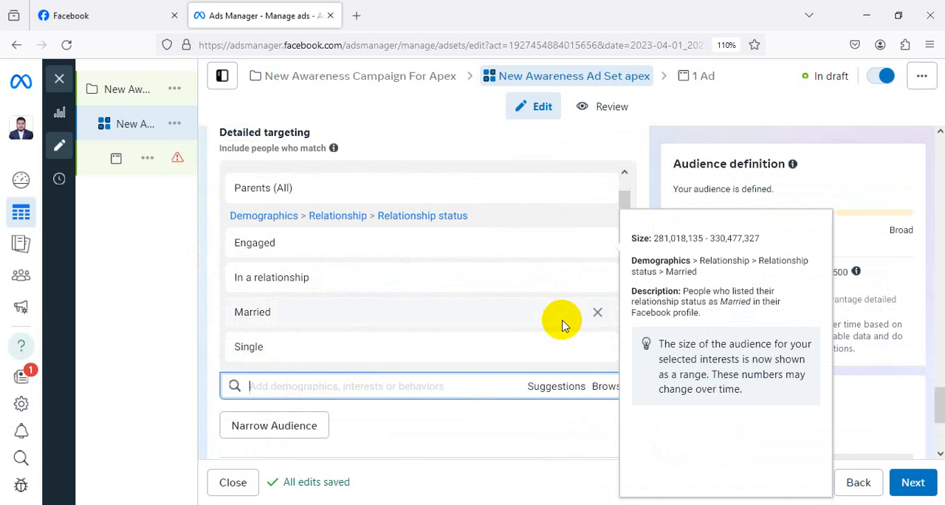
{"action": "type", "text": "stude"}
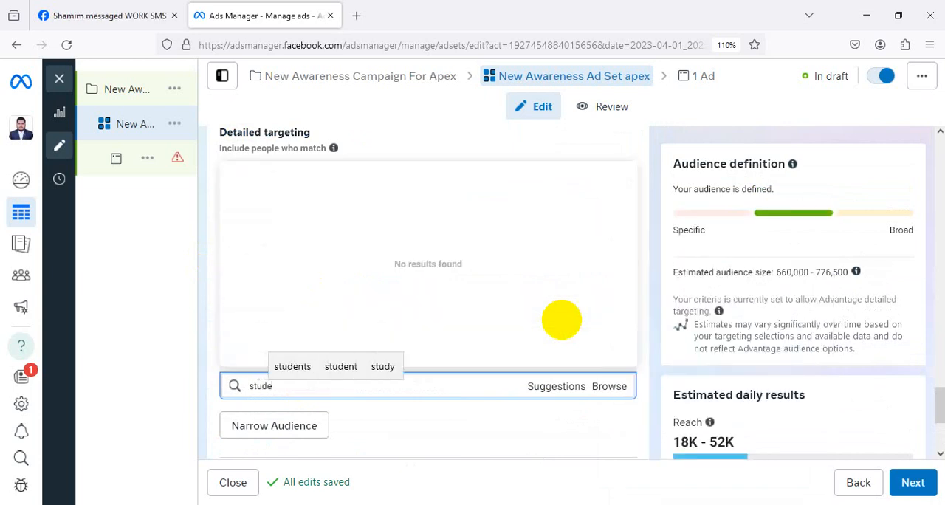
{"action": "type", "text": "nt"}
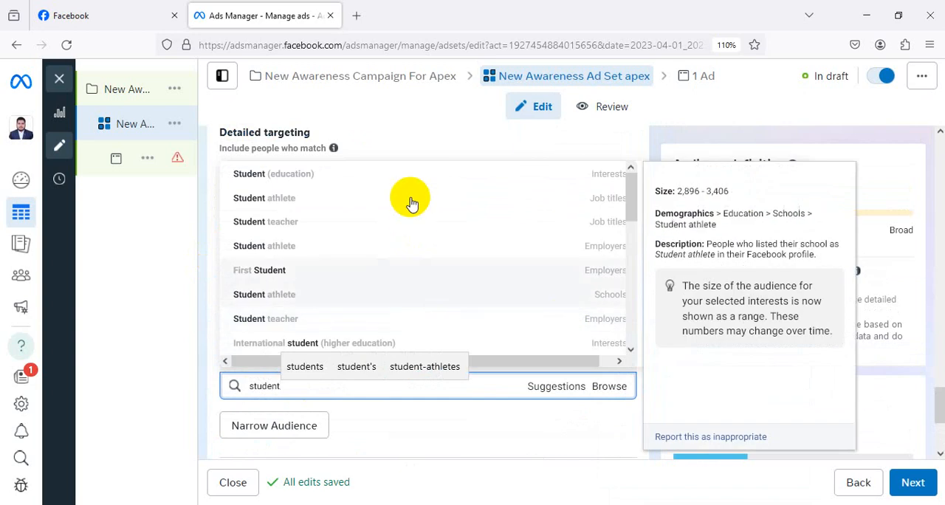
{"action": "left_click", "coordinate": [331, 183]}
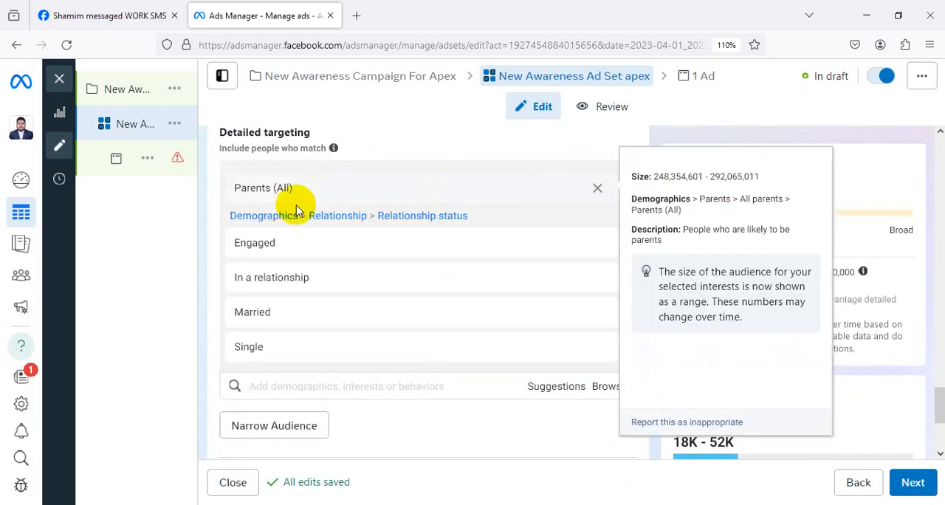
Review the selected detailed targeting criteria, the placements and the ad set's schedule settings.
{"action": "left_click", "coordinate": [313, 240]}
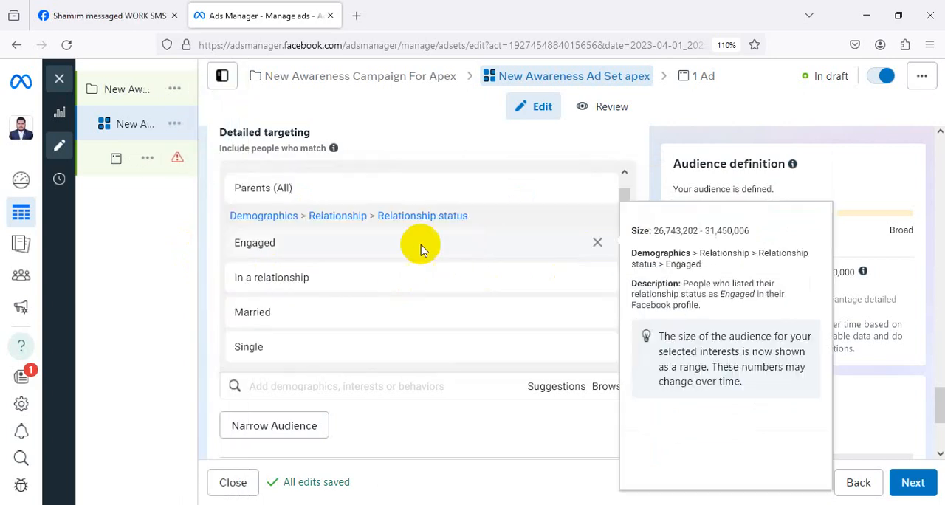
{"action": "scroll", "coordinate": [332, 263], "scroll_direction": "down", "scroll_amount": 1}
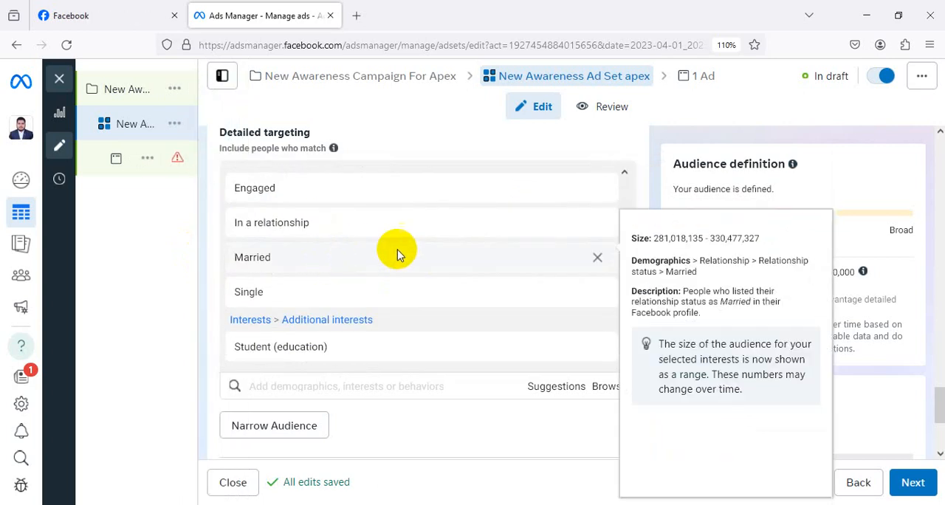
{"action": "scroll", "coordinate": [472, 240], "scroll_direction": "down", "scroll_amount": 1}
{"action": "scroll", "coordinate": [546, 228], "scroll_direction": "down", "scroll_amount": 2}
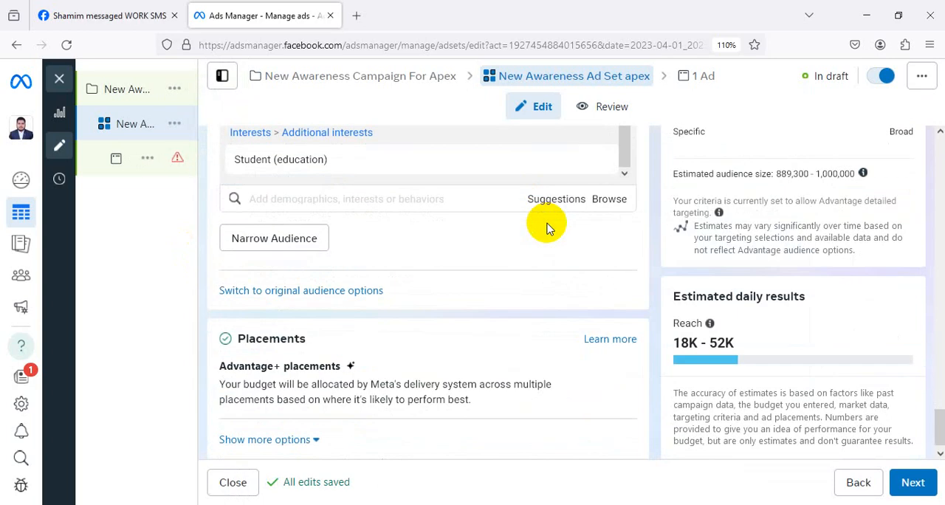
{"action": "scroll", "coordinate": [445, 225], "scroll_direction": "down", "scroll_amount": 1}
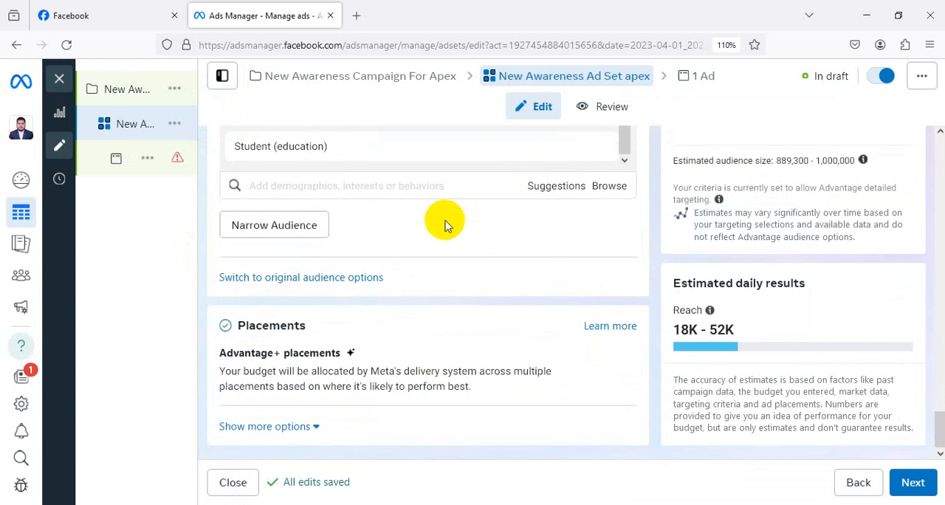
{"action": "scroll", "coordinate": [445, 225], "scroll_direction": "up", "scroll_amount": 10}
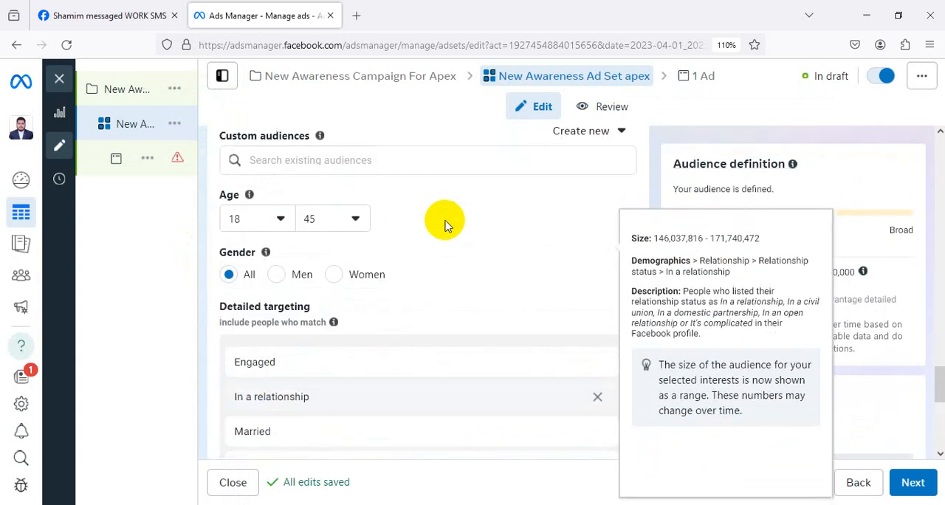
{"action": "scroll", "coordinate": [445, 220], "scroll_direction": "up", "scroll_amount": 3}
{"action": "scroll", "coordinate": [649, 243], "scroll_direction": "up", "scroll_amount": 12}
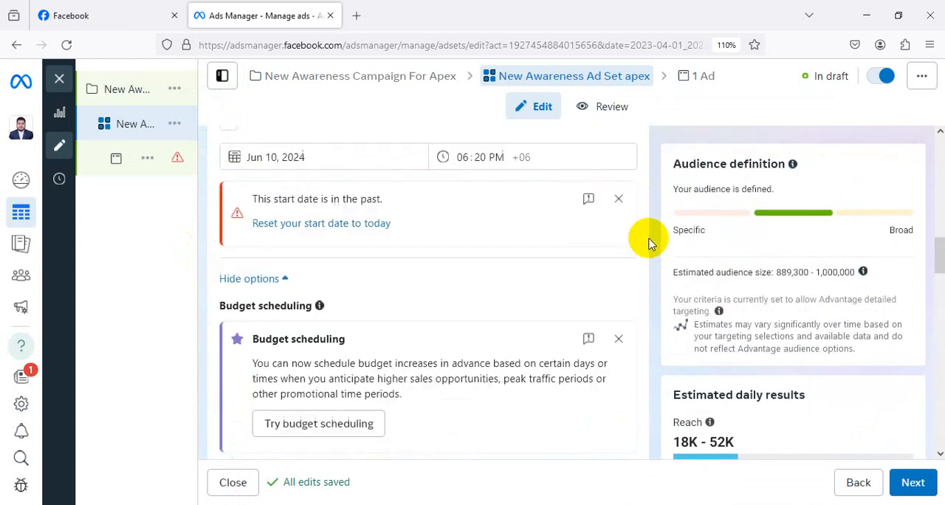
Review the ad set's performance goal, Facebook Page, budget, schedule and audience locations.
{"action": "scroll", "coordinate": [647, 238], "scroll_direction": "up", "scroll_amount": 5}
{"action": "scroll", "coordinate": [337, 211], "scroll_direction": "down", "scroll_amount": 2}
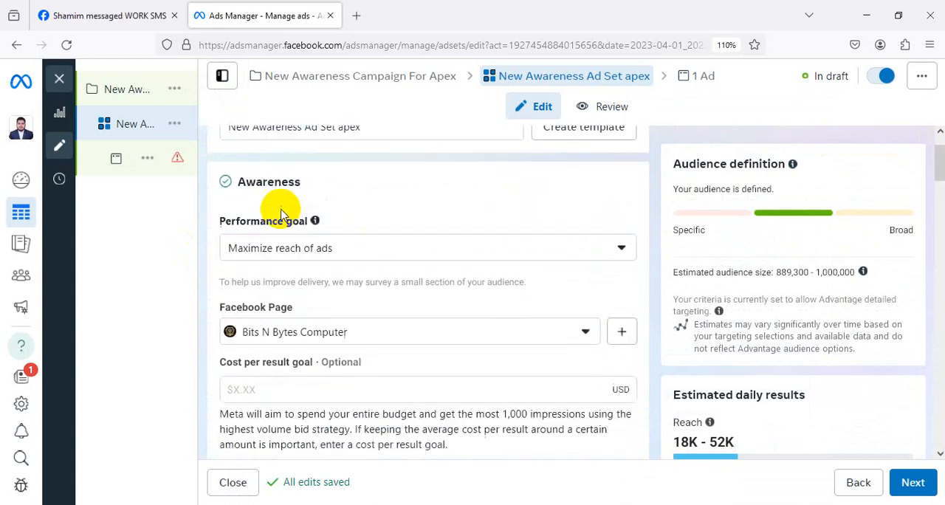
{"action": "scroll", "coordinate": [341, 194], "scroll_direction": "down", "scroll_amount": 5}
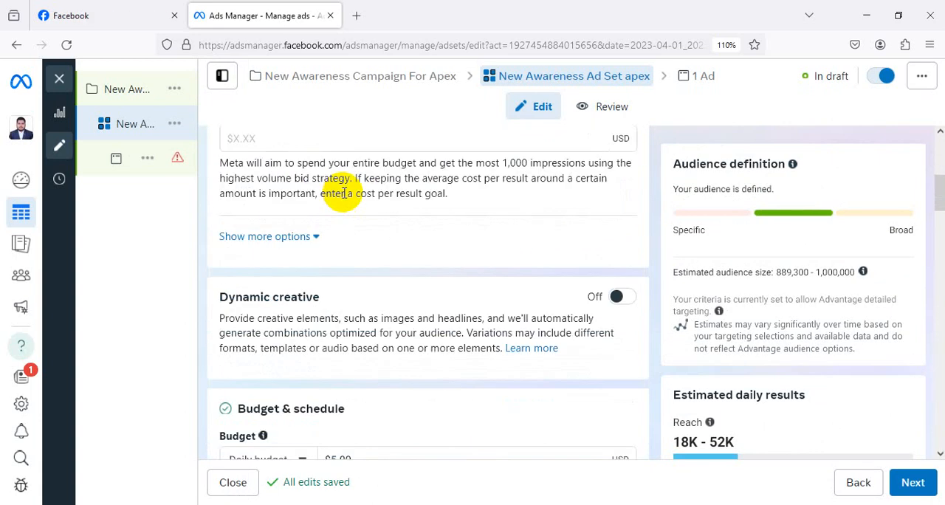
{"action": "scroll", "coordinate": [363, 321], "scroll_direction": "down", "scroll_amount": 2}
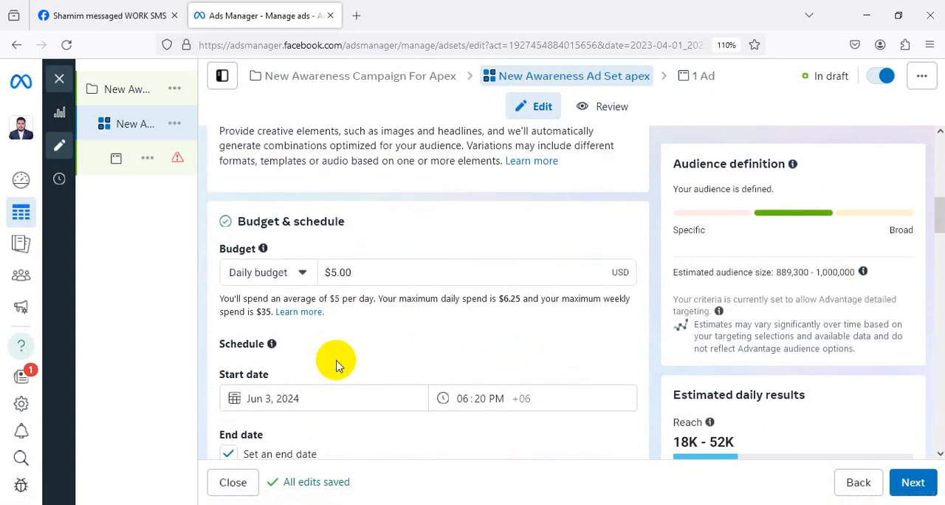
{"action": "scroll", "coordinate": [395, 343], "scroll_direction": "down", "scroll_amount": 4}
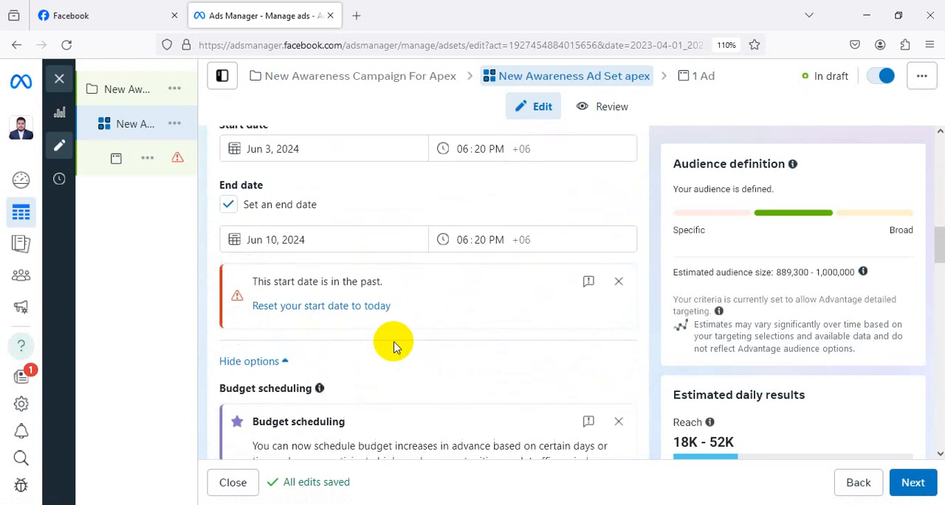
{"action": "scroll", "coordinate": [400, 299], "scroll_direction": "down", "scroll_amount": 4}
{"action": "scroll", "coordinate": [348, 302], "scroll_direction": "down", "scroll_amount": 4}
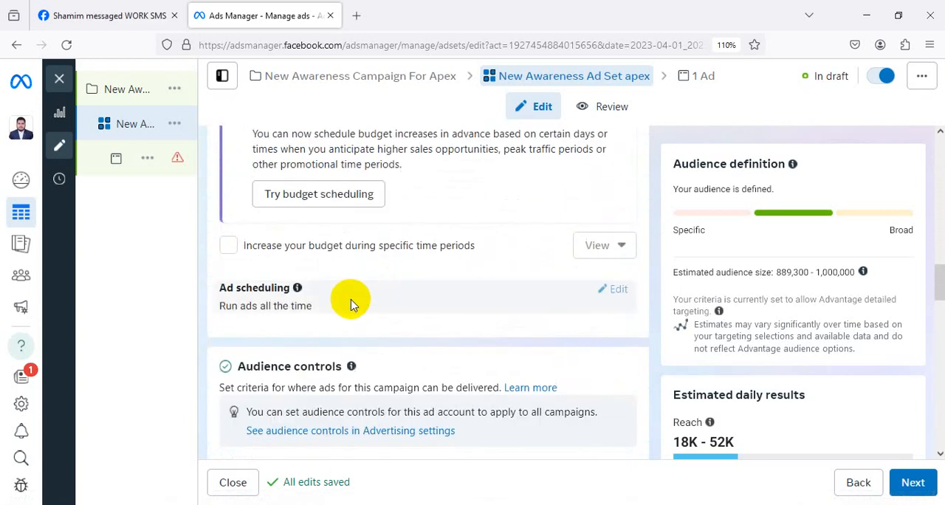
{"action": "scroll", "coordinate": [335, 311], "scroll_direction": "down", "scroll_amount": 3}
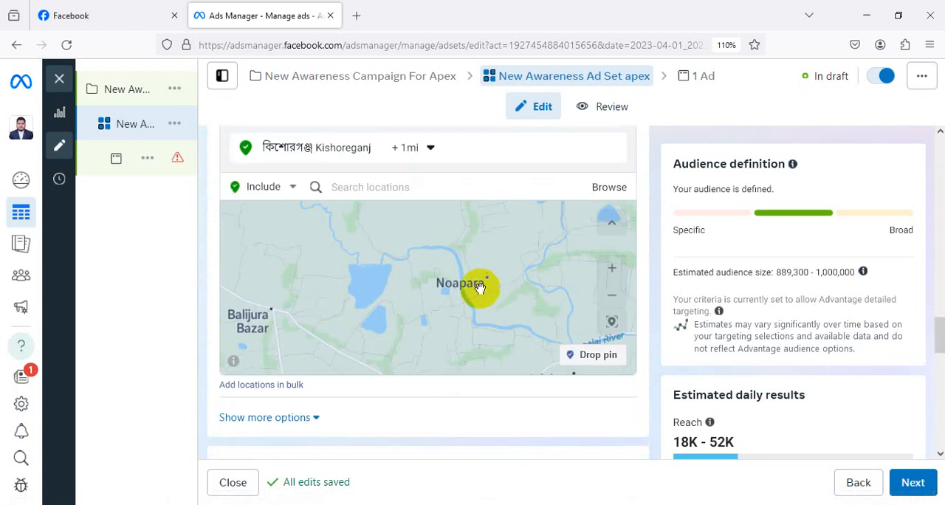
{"action": "scroll", "coordinate": [475, 322], "scroll_direction": "down", "scroll_amount": 2}
{"action": "scroll", "coordinate": [628, 392], "scroll_direction": "down", "scroll_amount": 6}
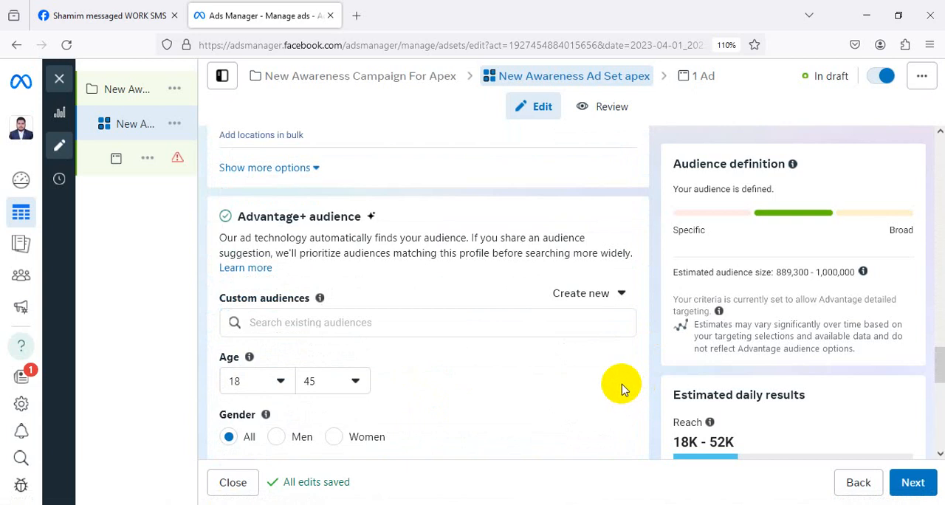
Review the Advantage+ audience's age range, gender and selected detailed targeting criteria.
{"action": "scroll", "coordinate": [405, 337], "scroll_direction": "down", "scroll_amount": 3}
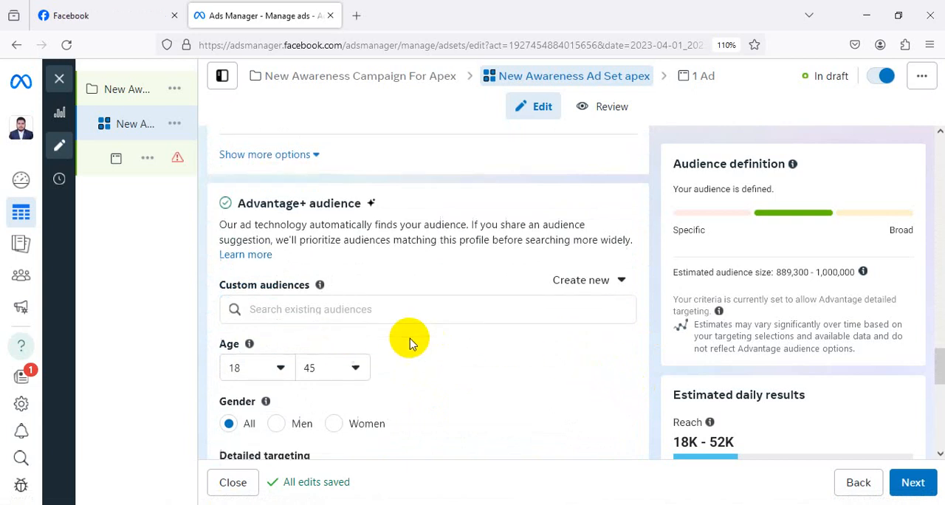
{"action": "scroll", "coordinate": [364, 312], "scroll_direction": "down", "scroll_amount": 3}
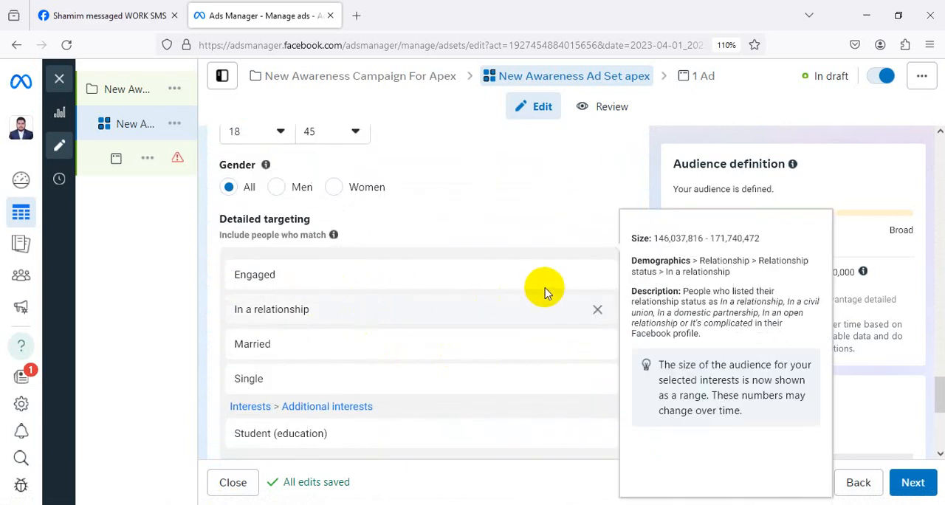
{"action": "scroll", "coordinate": [558, 225], "scroll_direction": "down", "scroll_amount": 2}
{"action": "scroll", "coordinate": [556, 215], "scroll_direction": "down", "scroll_amount": 1}
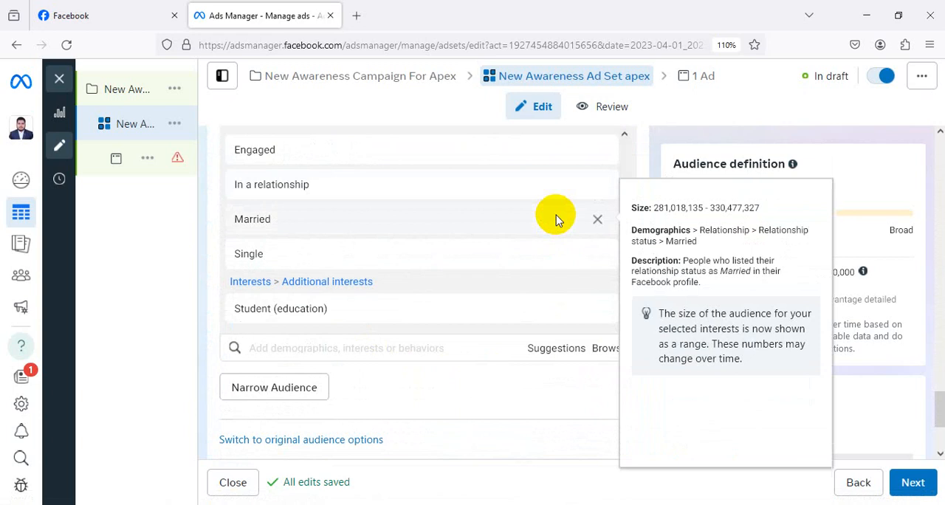
{"action": "scroll", "coordinate": [556, 218], "scroll_direction": "down", "scroll_amount": 2}
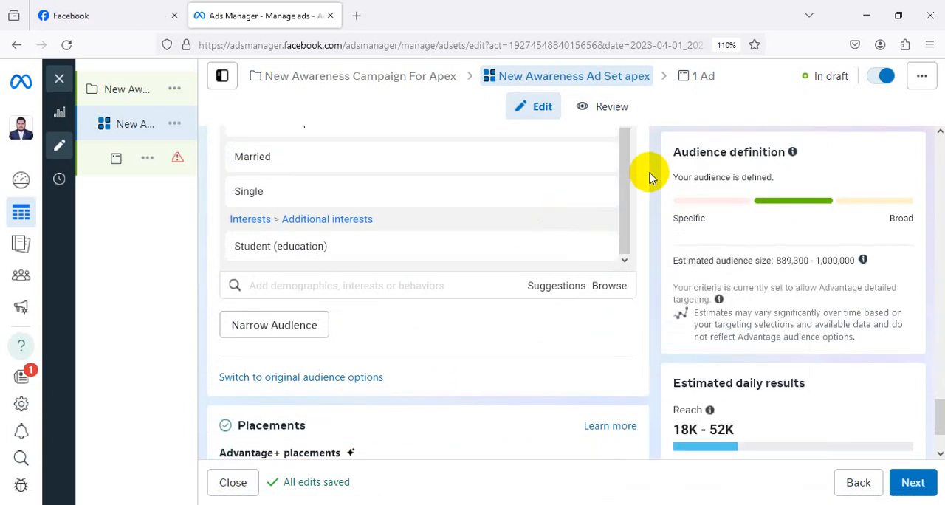
{"action": "scroll", "coordinate": [624, 185], "scroll_direction": "up", "scroll_amount": 4}
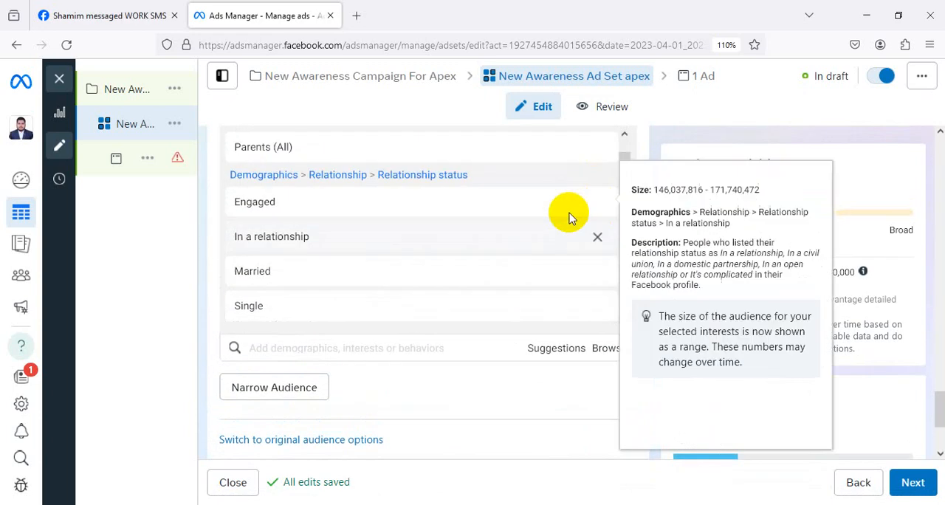
{"action": "mouse_move", "coordinate": [376, 204]}
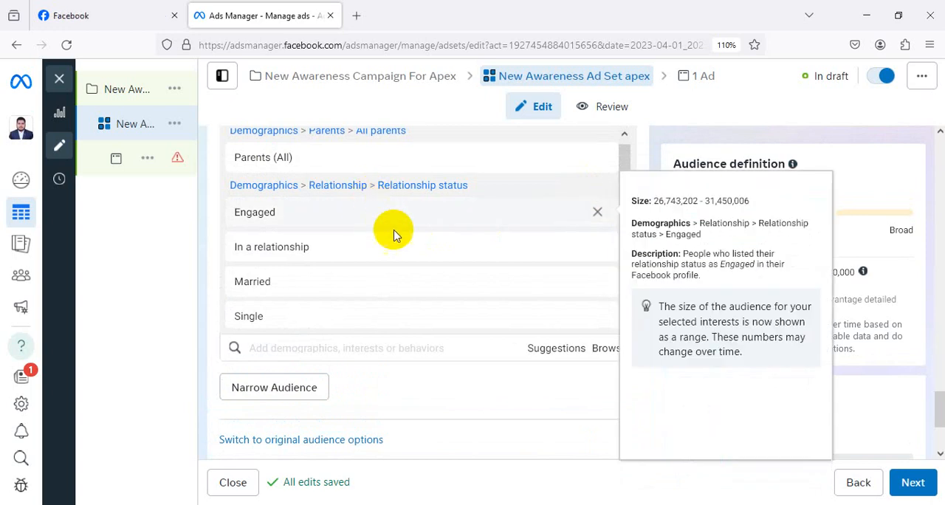
{"action": "scroll", "coordinate": [386, 200], "scroll_direction": "down", "scroll_amount": 1}
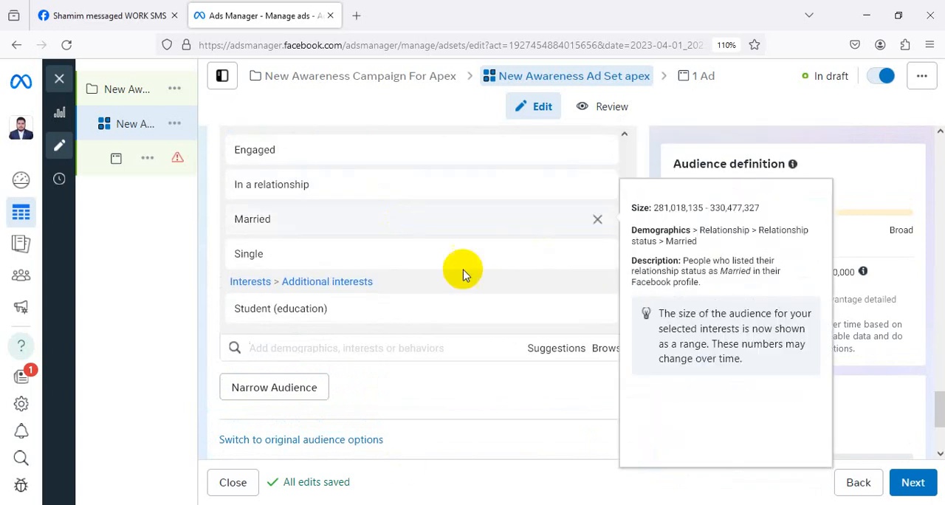
Edit the ad set's placements and switch from Advantage+ placements to Manual placements.
{"action": "scroll", "coordinate": [460, 270], "scroll_direction": "down", "scroll_amount": 2}
{"action": "scroll", "coordinate": [347, 289], "scroll_direction": "down", "scroll_amount": 1}
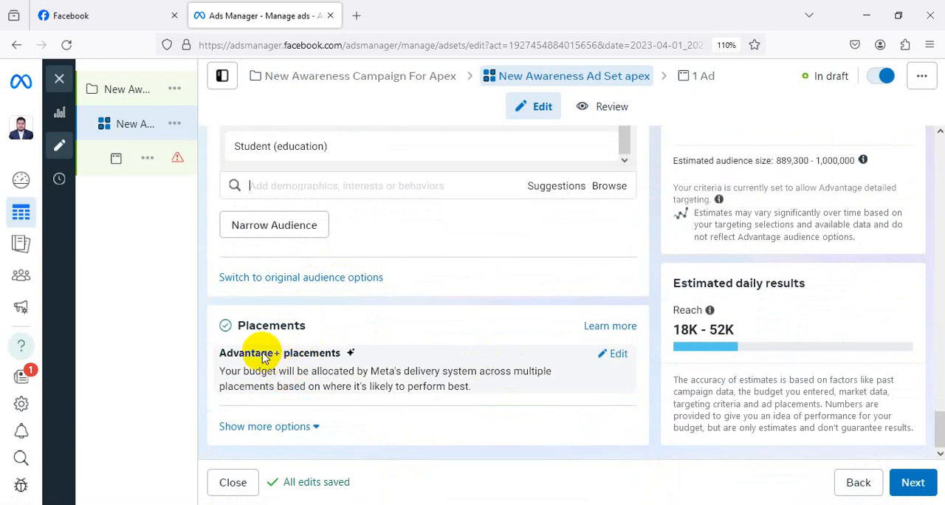
{"action": "left_click", "coordinate": [619, 354]}
{"action": "scroll", "coordinate": [517, 273], "scroll_direction": "down", "scroll_amount": 1}
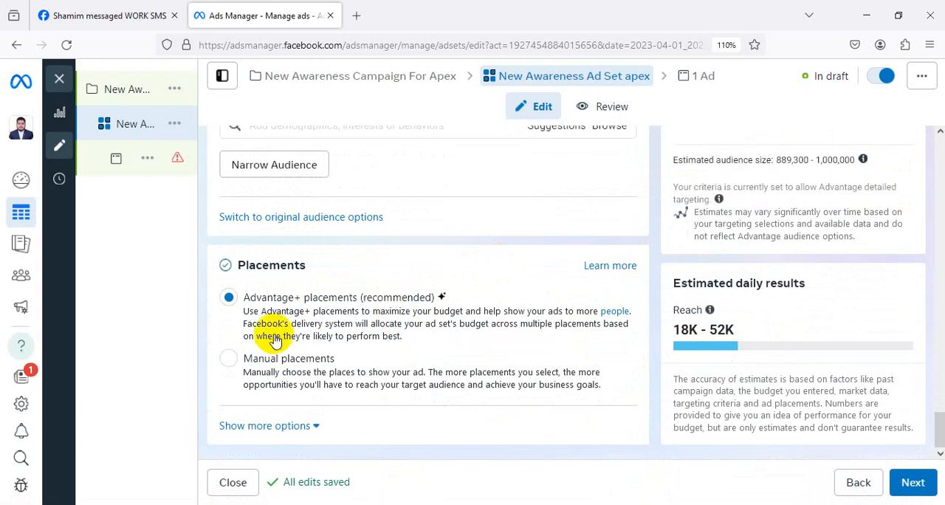
{"action": "left_click", "coordinate": [231, 358]}
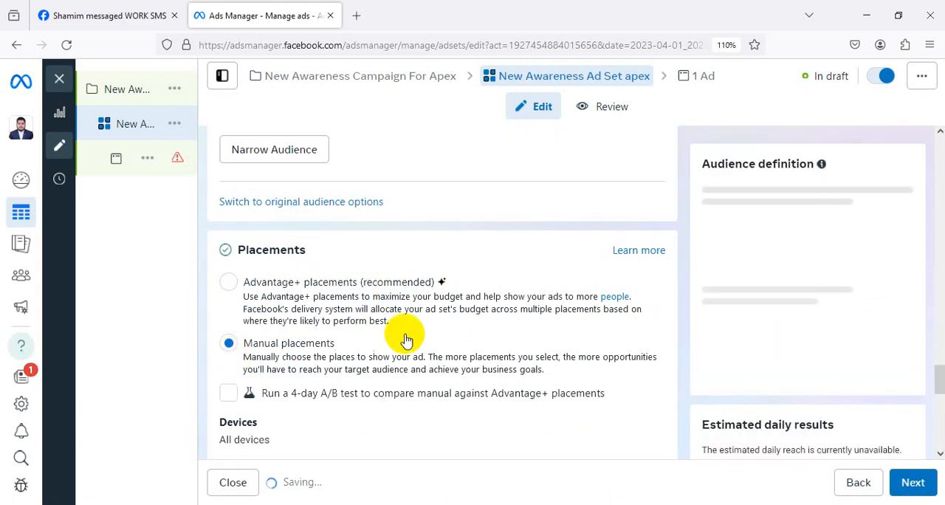
Include Messenger among the platforms for the manual placements.
{"action": "scroll", "coordinate": [403, 336], "scroll_direction": "down", "scroll_amount": 1}
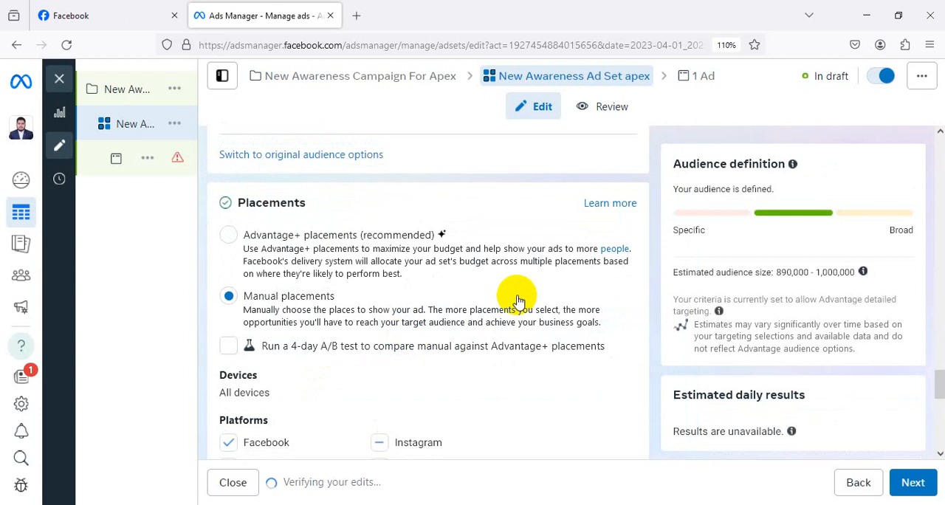
{"action": "scroll", "coordinate": [516, 299], "scroll_direction": "down", "scroll_amount": 2}
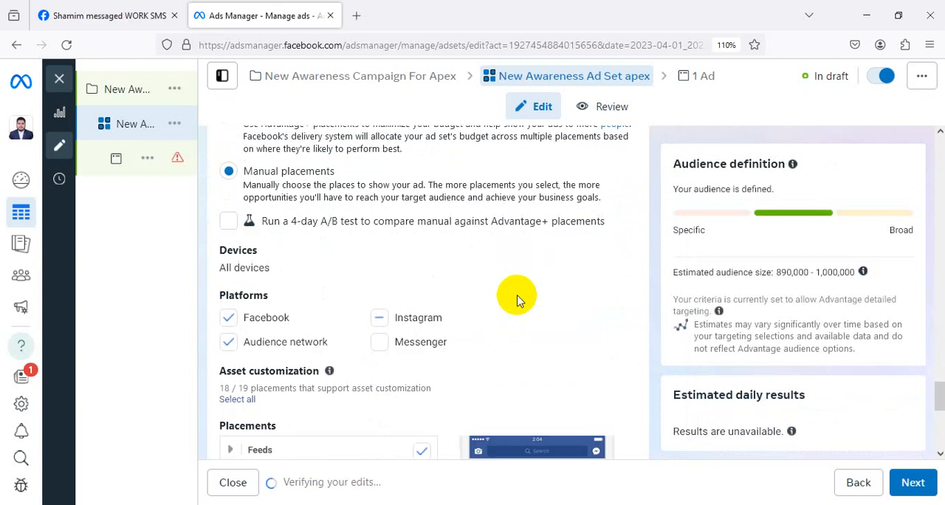
{"action": "left_click", "coordinate": [378, 319]}
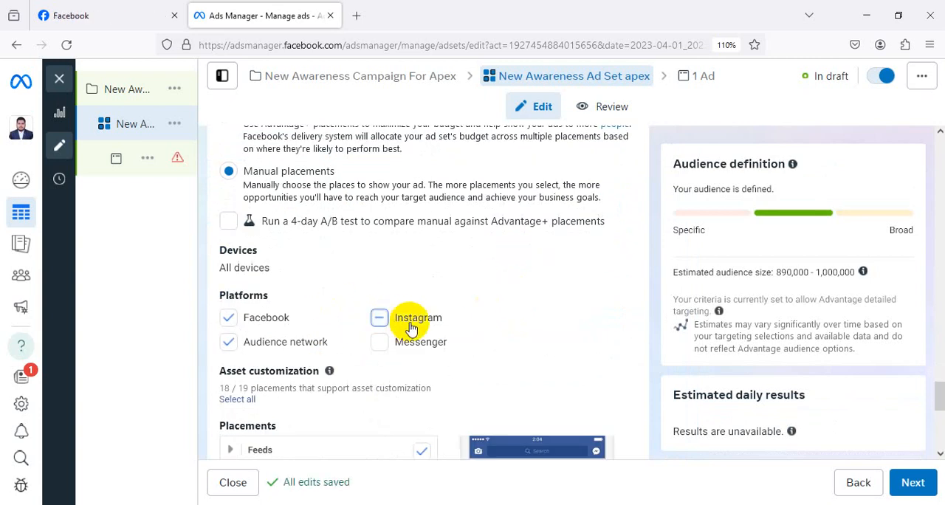
{"action": "left_click", "coordinate": [395, 343]}
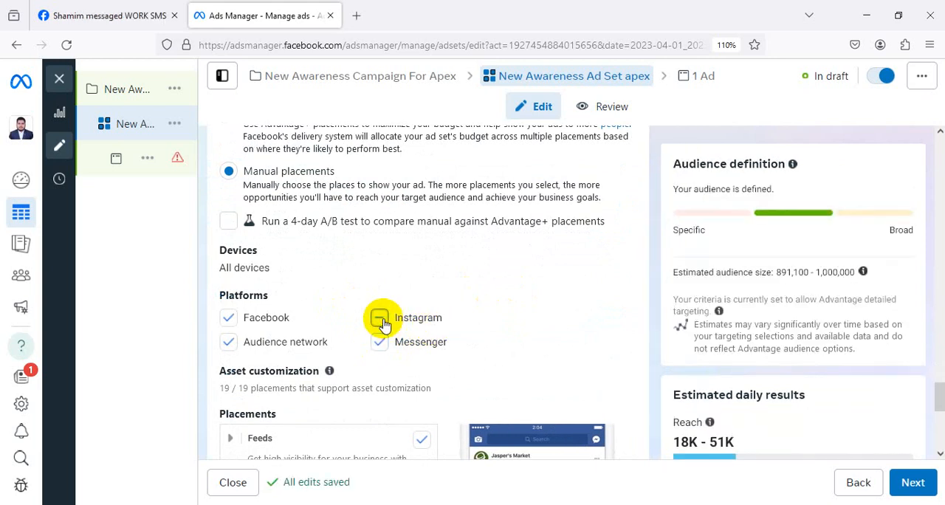
Review the placement categories from Feeds to Apps and sites, and recheck the ad set's locations and schedule.
{"action": "scroll", "coordinate": [575, 279], "scroll_direction": "down", "scroll_amount": 2}
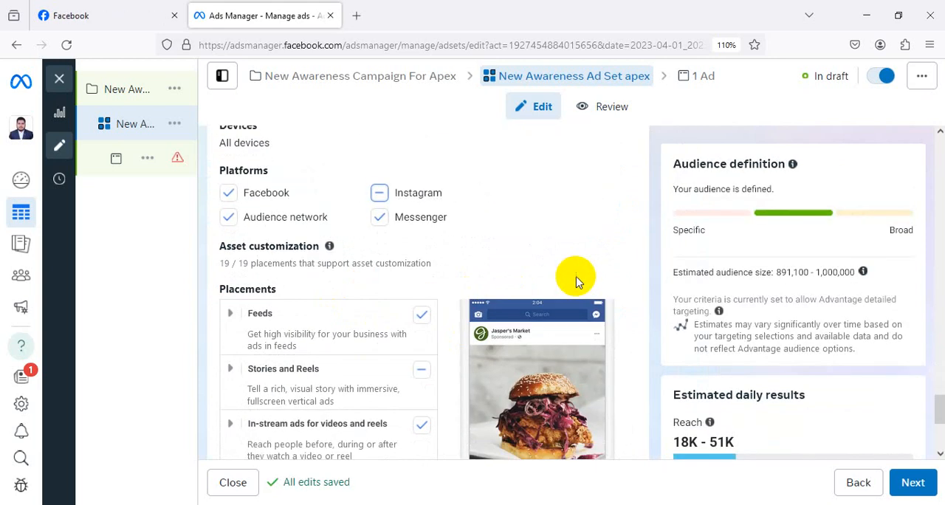
{"action": "scroll", "coordinate": [516, 265], "scroll_direction": "down", "scroll_amount": 2}
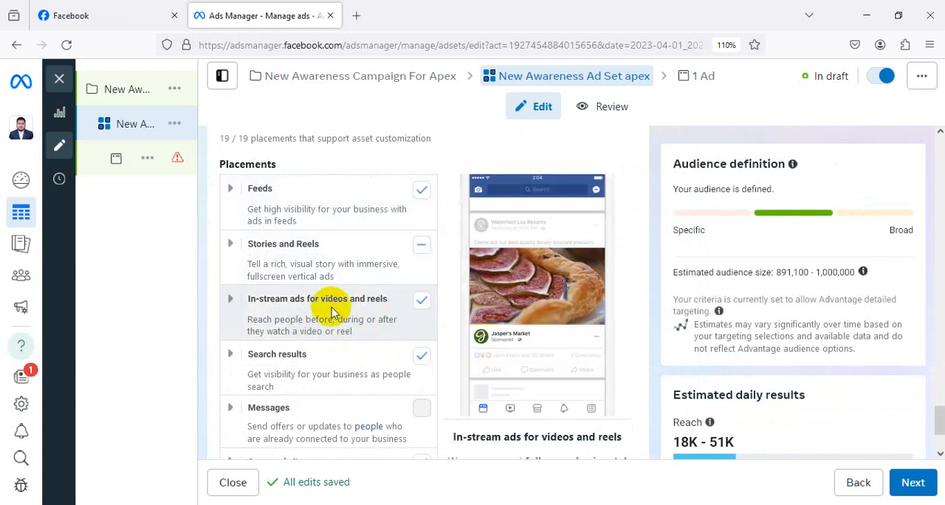
{"action": "scroll", "coordinate": [347, 318], "scroll_direction": "down", "scroll_amount": 1}
{"action": "scroll", "coordinate": [425, 295], "scroll_direction": "down", "scroll_amount": 2}
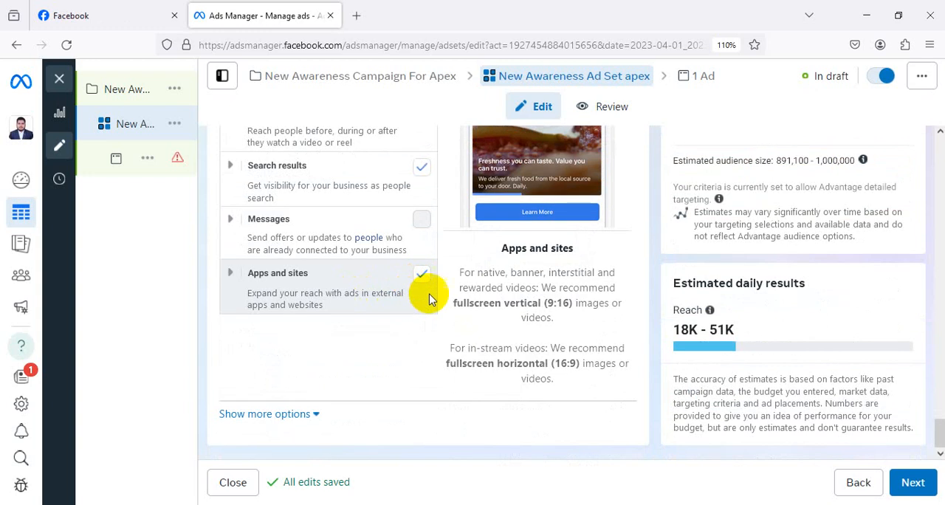
{"action": "scroll", "coordinate": [649, 321], "scroll_direction": "up", "scroll_amount": 3}
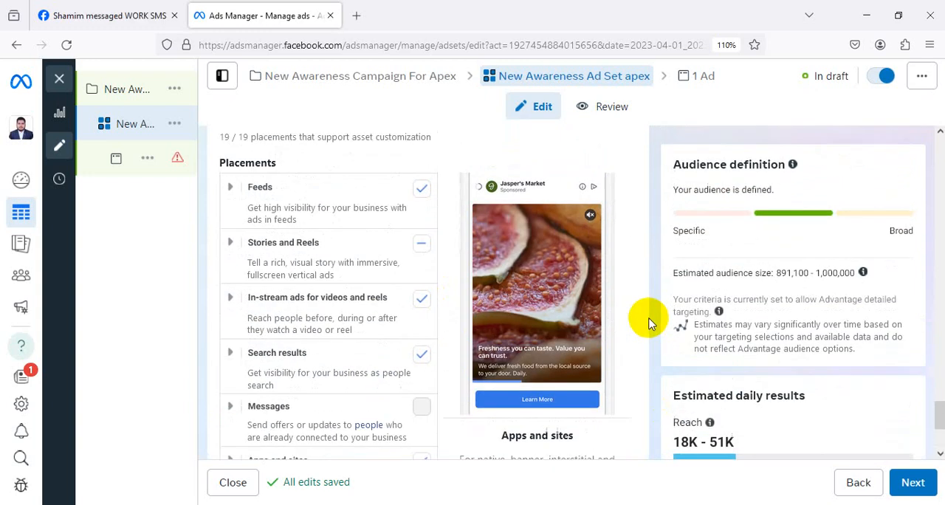
{"action": "scroll", "coordinate": [649, 323], "scroll_direction": "up", "scroll_amount": 15}
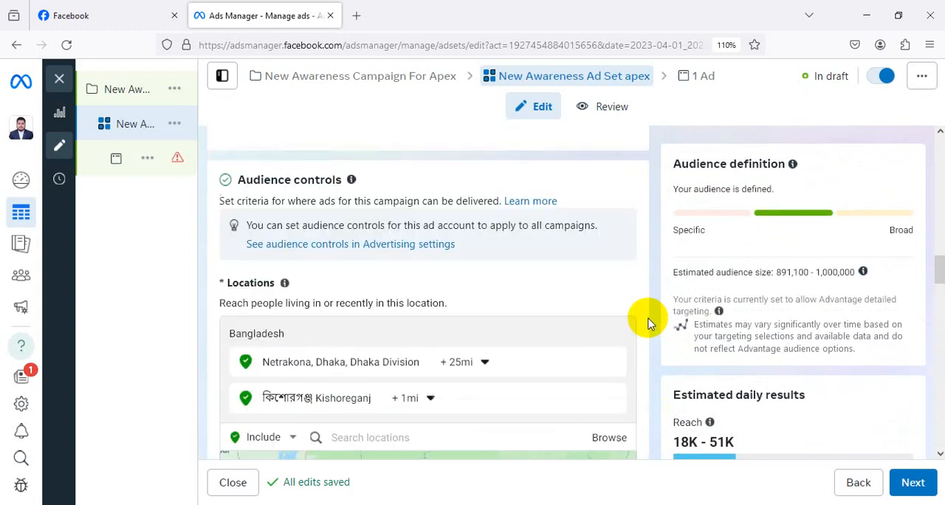
{"action": "scroll", "coordinate": [649, 323], "scroll_direction": "up", "scroll_amount": 10}
{"action": "scroll", "coordinate": [643, 320], "scroll_direction": "down", "scroll_amount": 3}
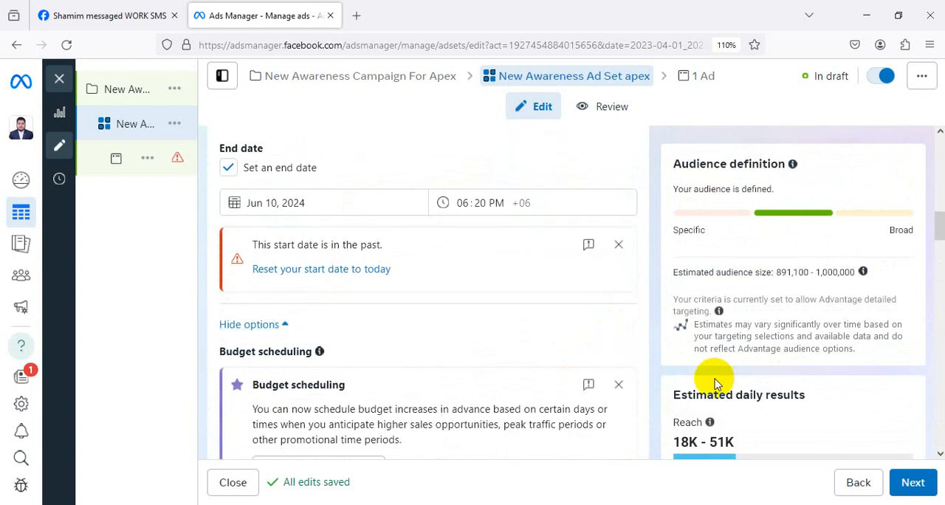
Continue to the ad-level settings of New Awareness Ad and dismiss the notice about unsupported partnership ads.
{"action": "left_click", "coordinate": [911, 483]}
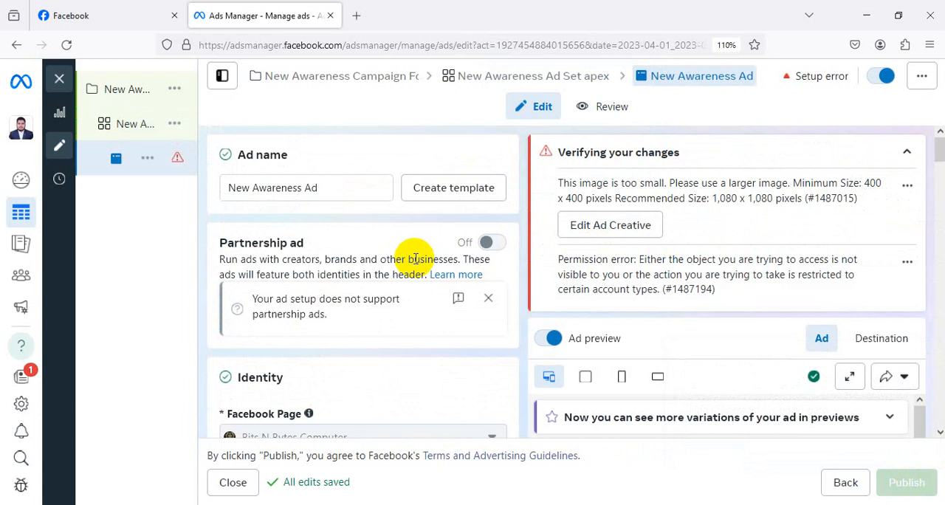
{"action": "scroll", "coordinate": [495, 256], "scroll_direction": "down", "scroll_amount": 3}
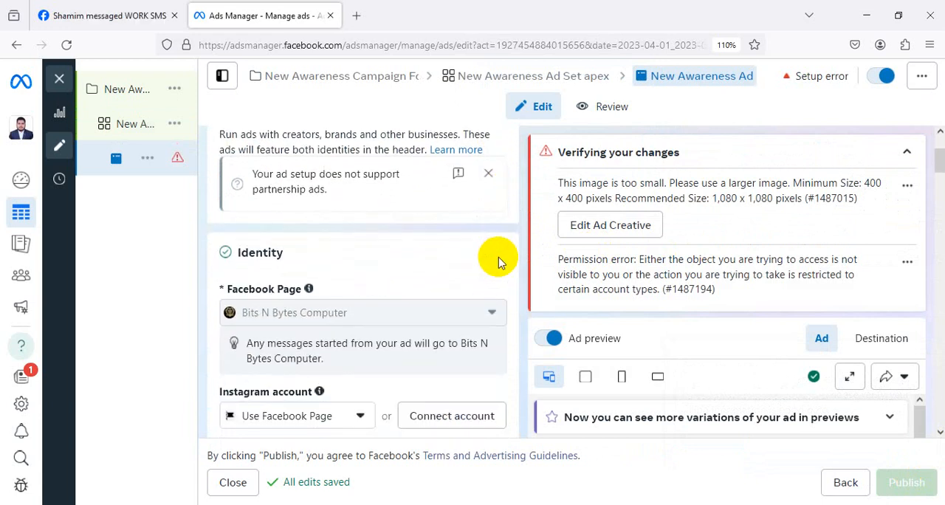
{"action": "scroll", "coordinate": [498, 258], "scroll_direction": "down", "scroll_amount": 6}
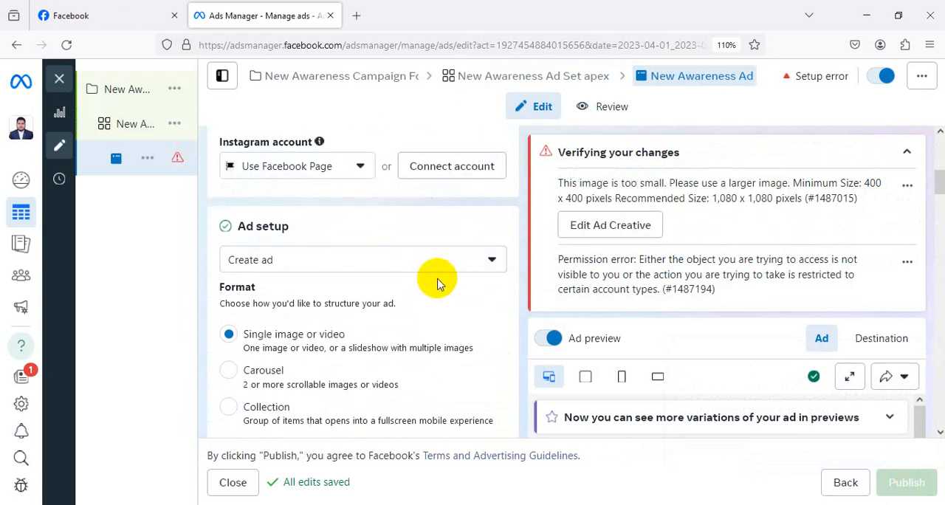
{"action": "scroll", "coordinate": [437, 283], "scroll_direction": "up", "scroll_amount": 9}
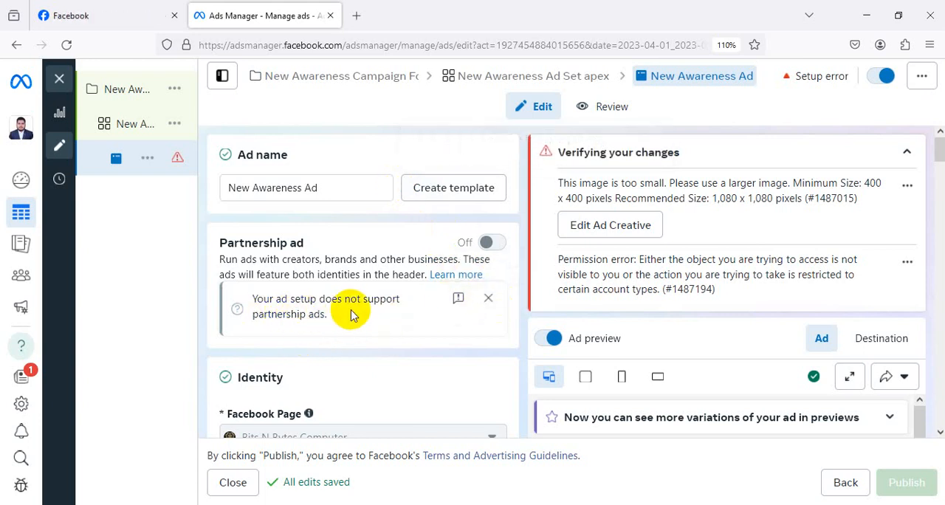
{"action": "left_click", "coordinate": [487, 302]}
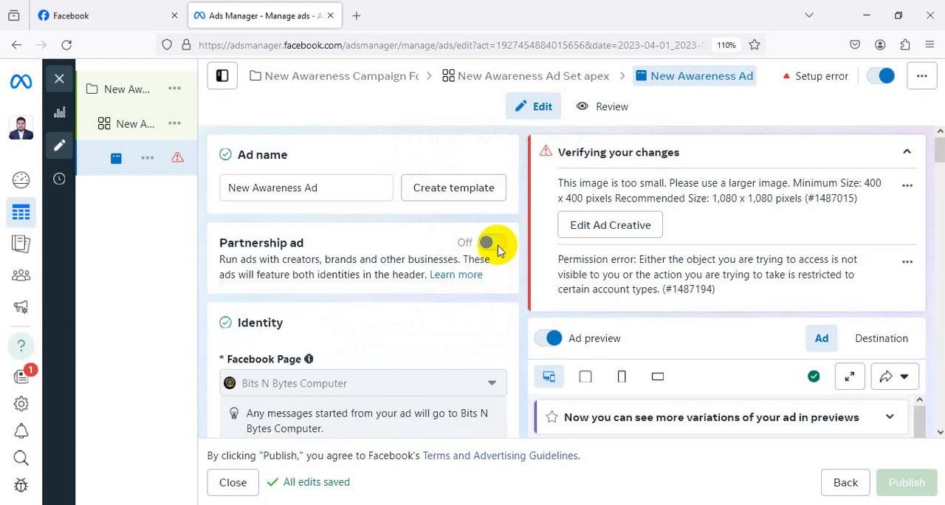
Examine the choices for how the ad is set up, leaving Create ad selected.
{"action": "scroll", "coordinate": [377, 281], "scroll_direction": "down", "scroll_amount": 5}
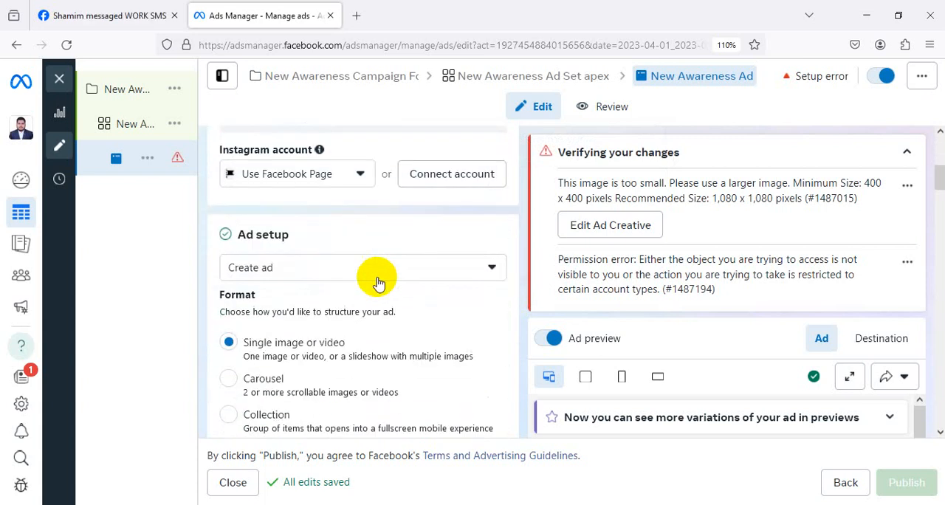
{"action": "left_click", "coordinate": [361, 269]}
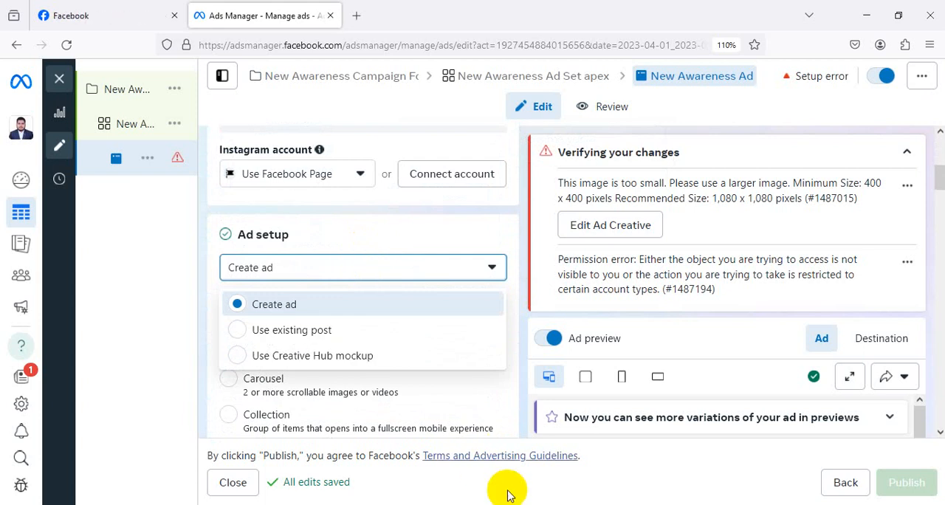
{"action": "left_click", "coordinate": [470, 340]}
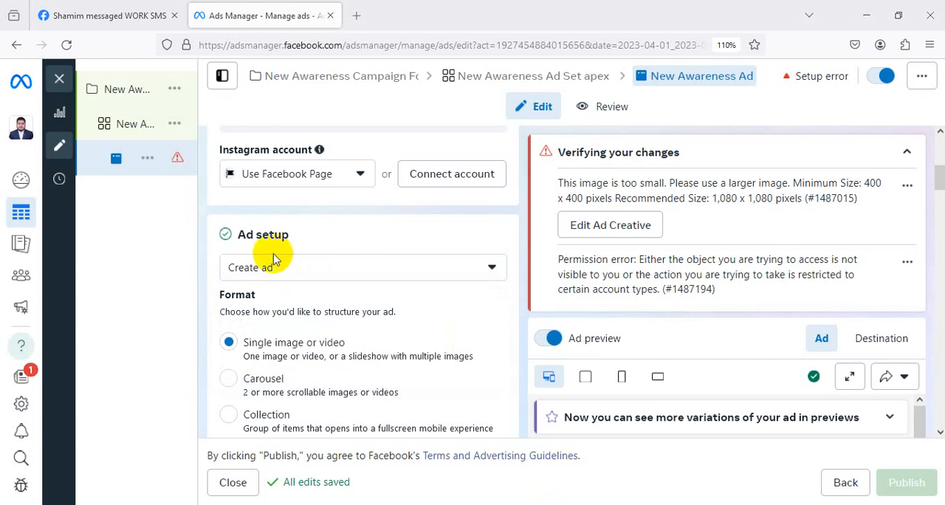
Set the ad setup to Use existing post and choose the Jun 1, 2024 Facebook post about the Wgp mini UPS.
{"action": "scroll", "coordinate": [347, 217], "scroll_direction": "down", "scroll_amount": 1}
{"action": "scroll", "coordinate": [347, 221], "scroll_direction": "down", "scroll_amount": 1}
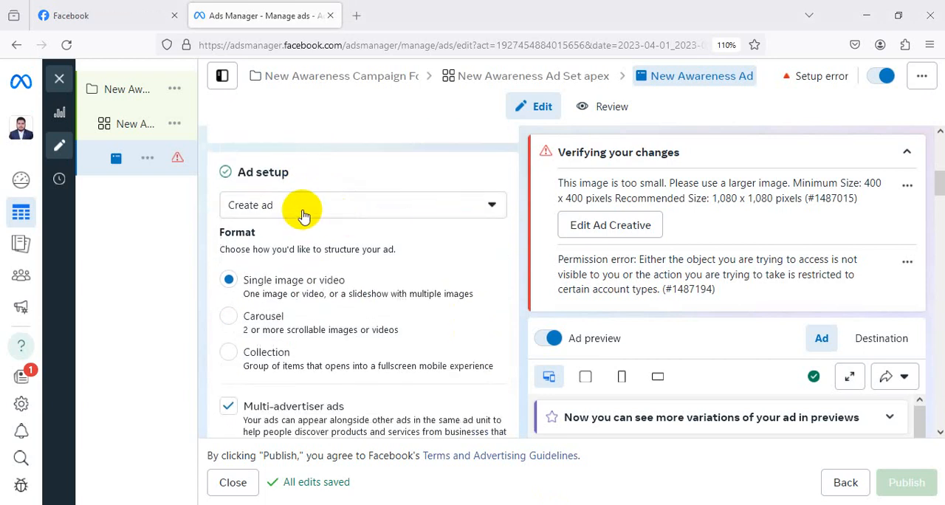
{"action": "left_click", "coordinate": [302, 208]}
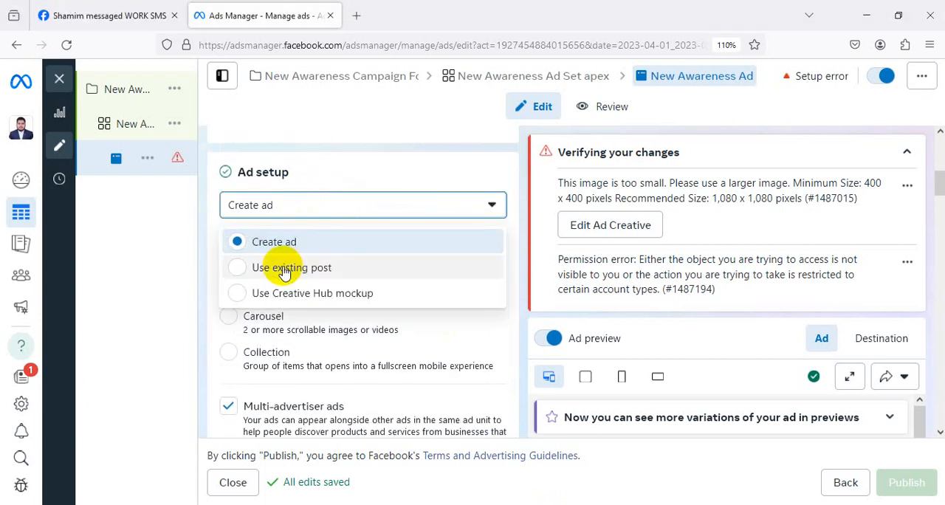
{"action": "left_click", "coordinate": [285, 272]}
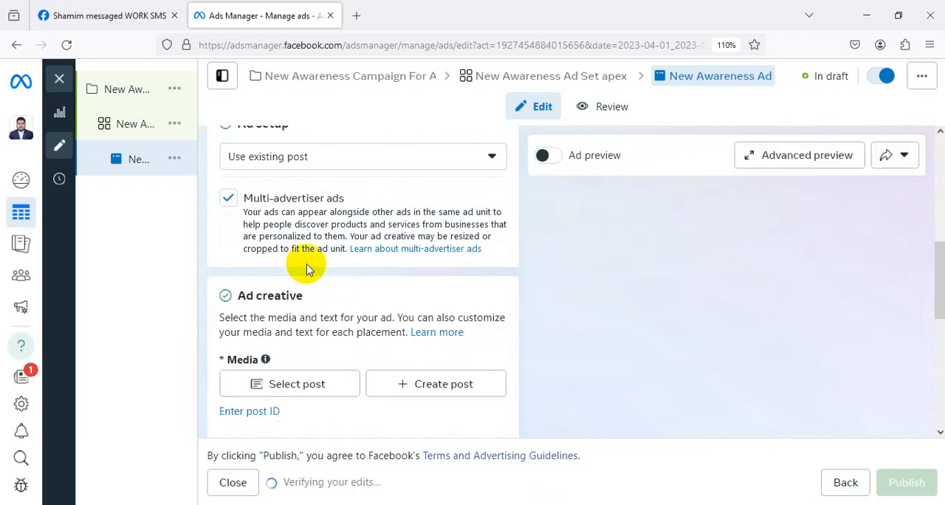
{"action": "left_click", "coordinate": [294, 394]}
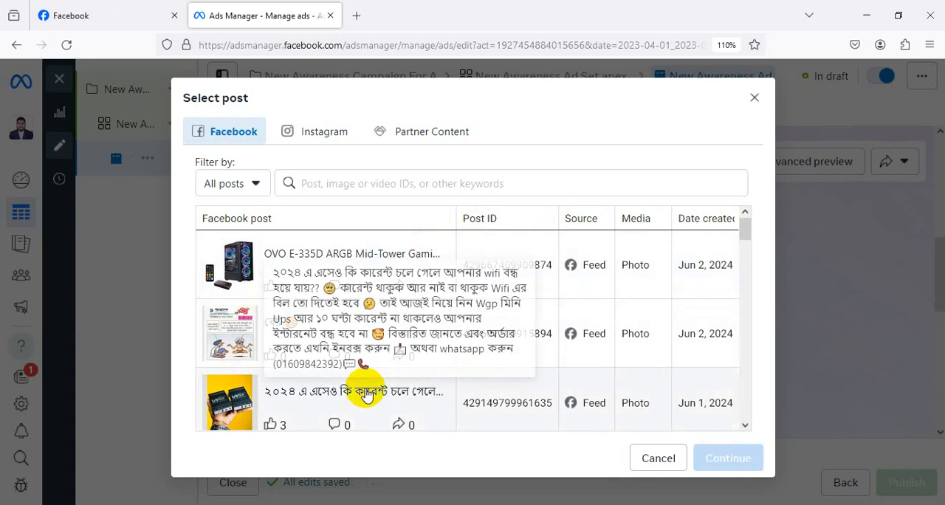
{"action": "left_click", "coordinate": [367, 396]}
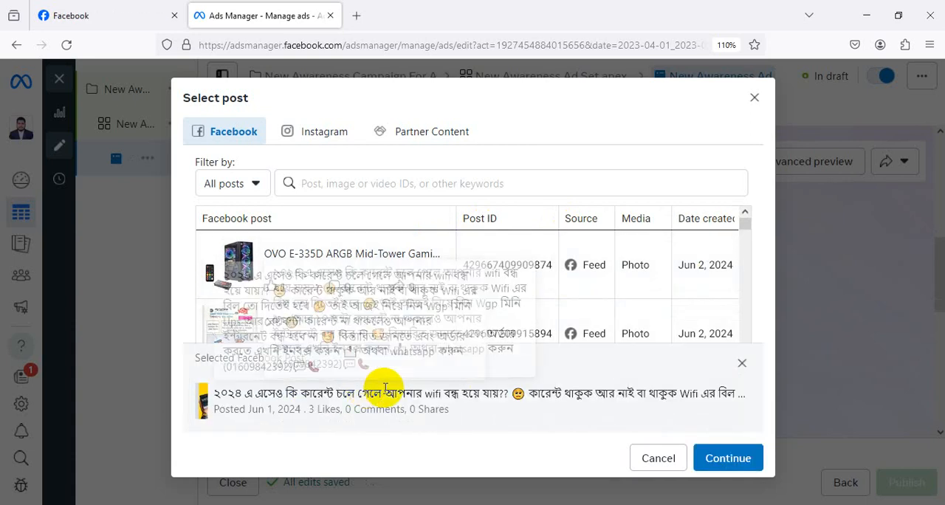
{"action": "left_click", "coordinate": [719, 462]}
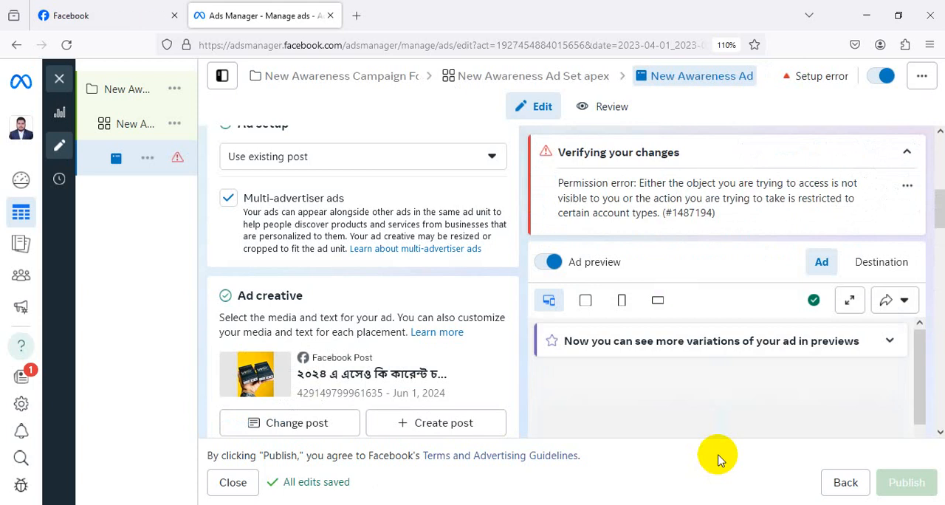
Check the ad's Destination and Ad previews and its review summary, and return to editing the ad.
{"action": "left_click", "coordinate": [892, 270]}
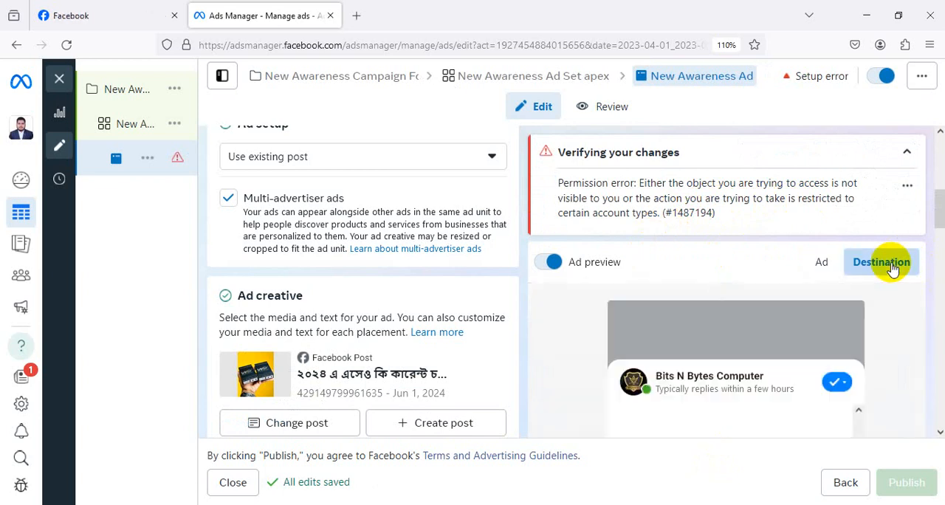
{"action": "left_click", "coordinate": [822, 264]}
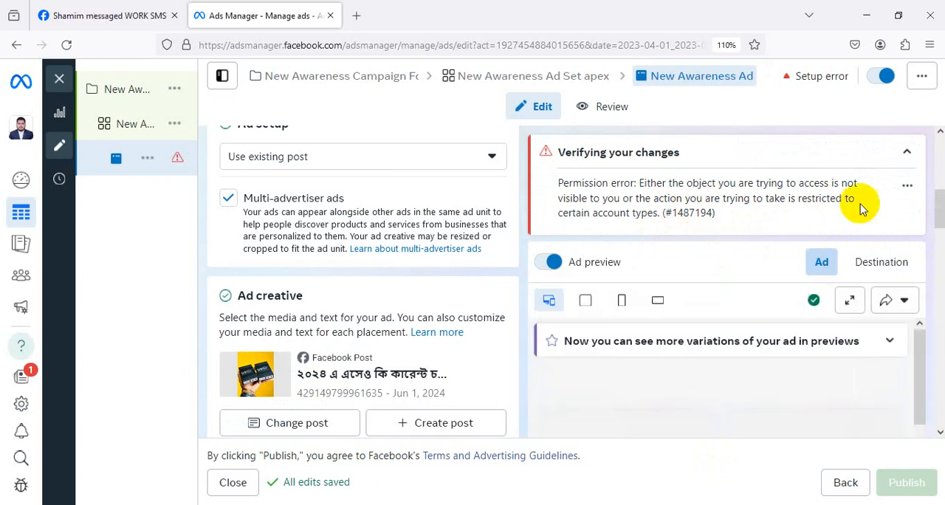
{"action": "left_click", "coordinate": [603, 116]}
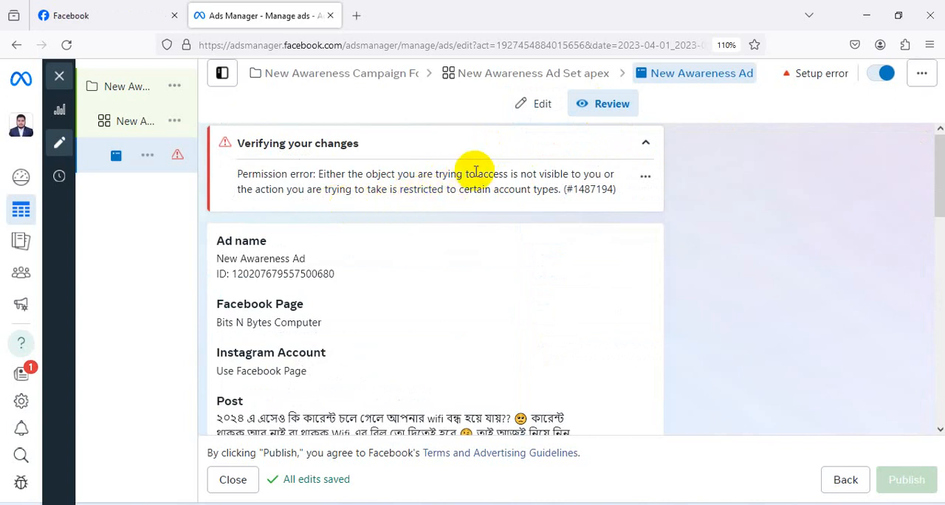
{"action": "left_click", "coordinate": [543, 106]}
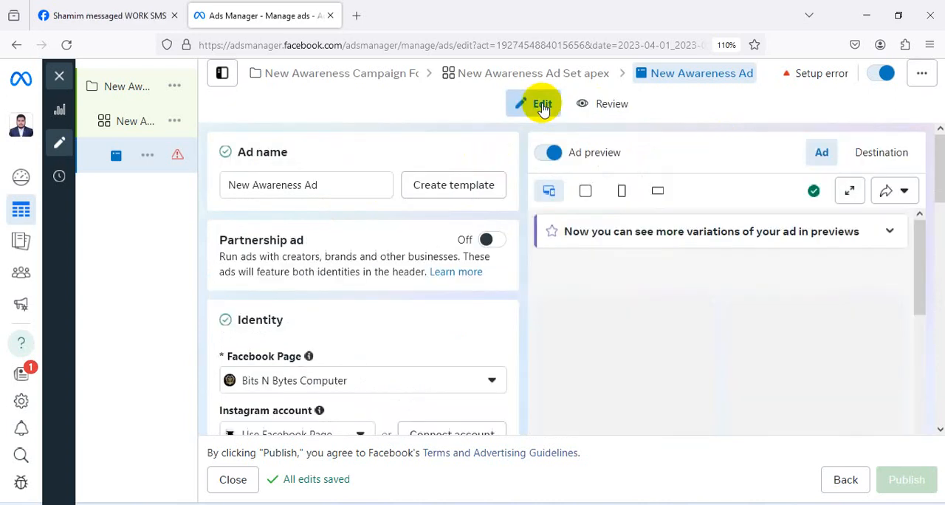
Review the ad's settings from the creative, primary text and call to action through the message template and tracking.
{"action": "scroll", "coordinate": [401, 354], "scroll_direction": "down", "scroll_amount": 5}
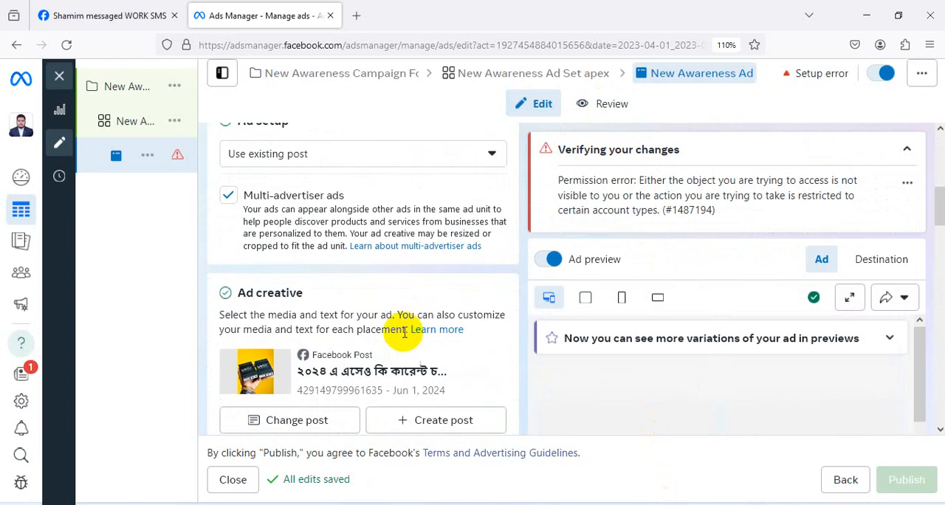
{"action": "scroll", "coordinate": [404, 332], "scroll_direction": "down", "scroll_amount": 5}
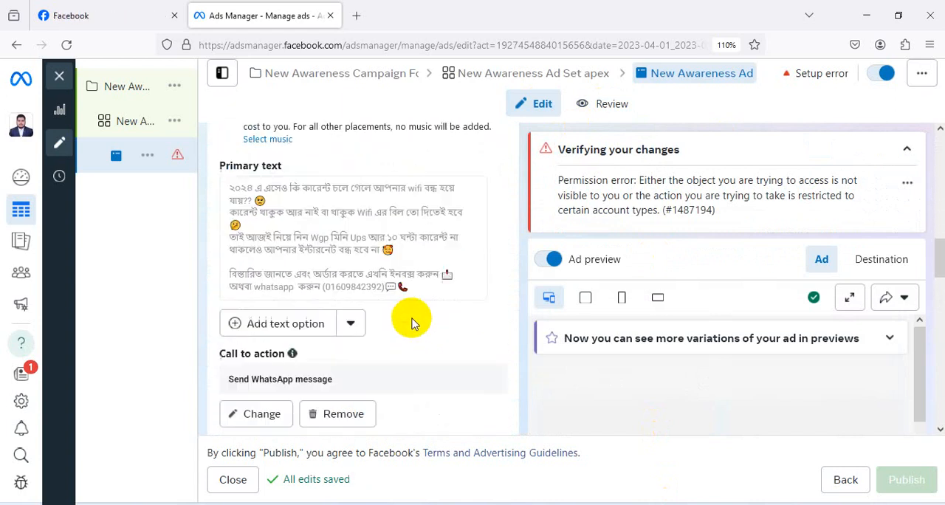
{"action": "scroll", "coordinate": [411, 322], "scroll_direction": "down", "scroll_amount": 2}
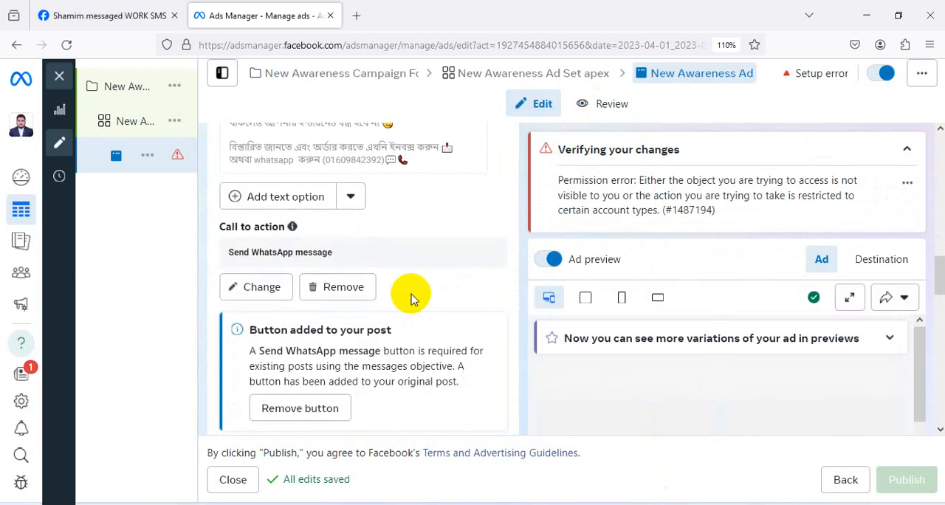
{"action": "scroll", "coordinate": [411, 296], "scroll_direction": "down", "scroll_amount": 8}
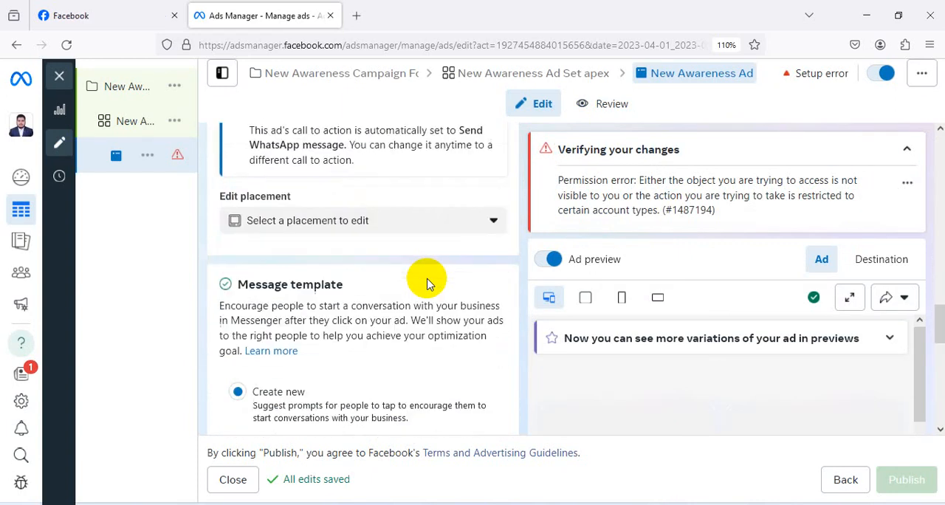
{"action": "scroll", "coordinate": [426, 284], "scroll_direction": "down", "scroll_amount": 3}
{"action": "scroll", "coordinate": [664, 299], "scroll_direction": "up", "scroll_amount": 1}
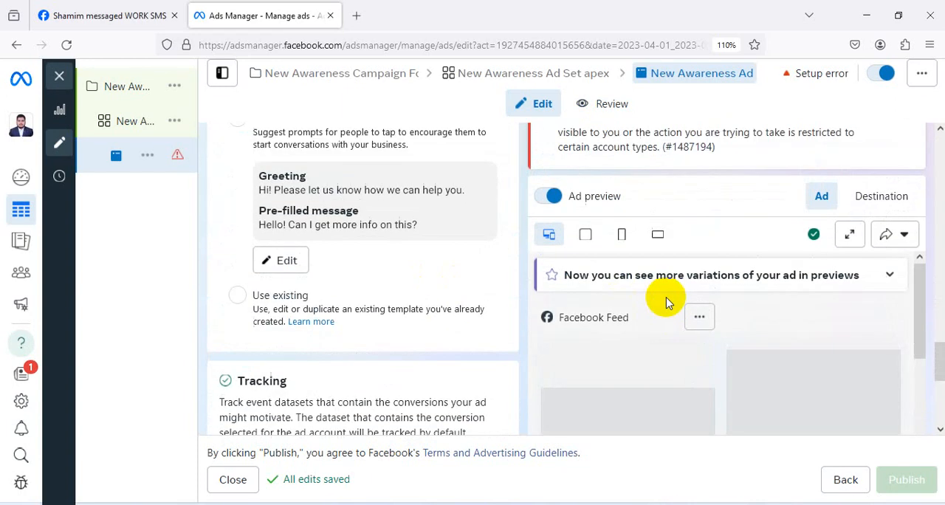
{"action": "scroll", "coordinate": [665, 300], "scroll_direction": "down", "scroll_amount": 2}
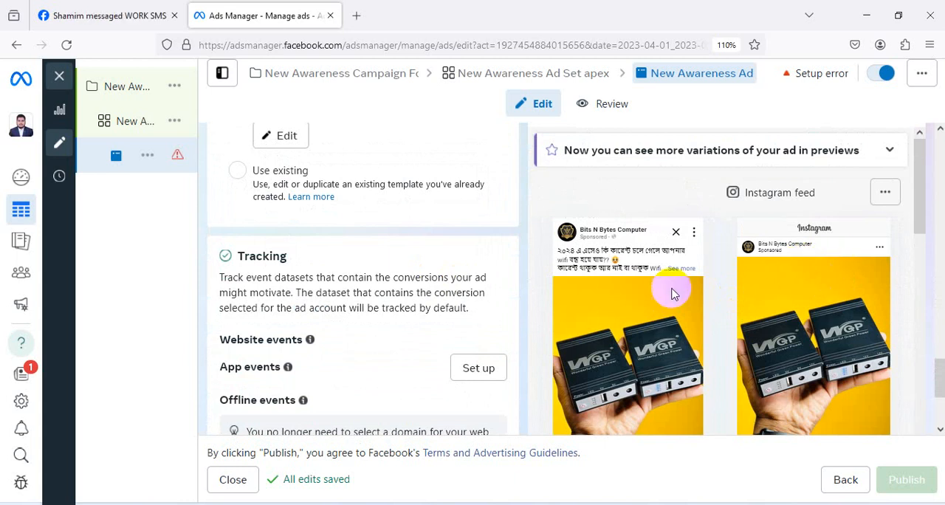
{"action": "scroll", "coordinate": [372, 343], "scroll_direction": "up", "scroll_amount": 3}
{"action": "scroll", "coordinate": [373, 344], "scroll_direction": "up", "scroll_amount": 15}
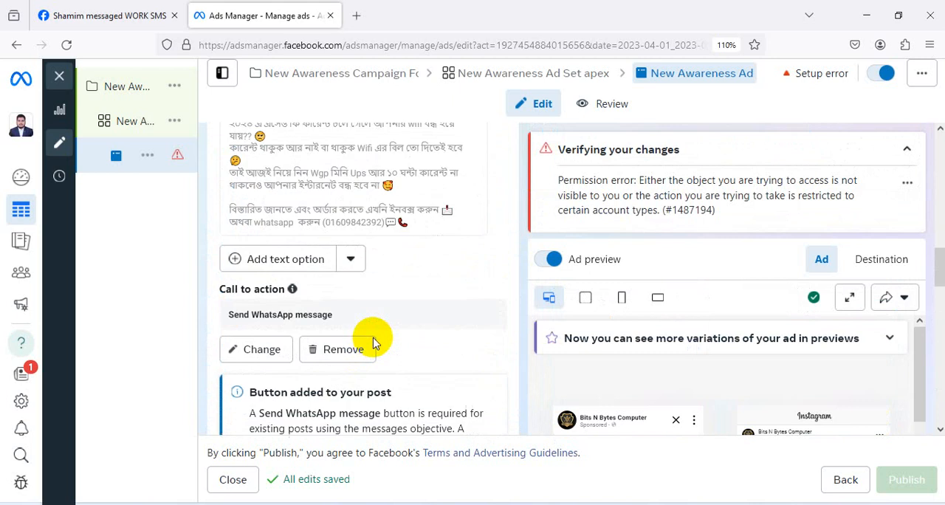
{"action": "scroll", "coordinate": [371, 338], "scroll_direction": "up", "scroll_amount": 2}
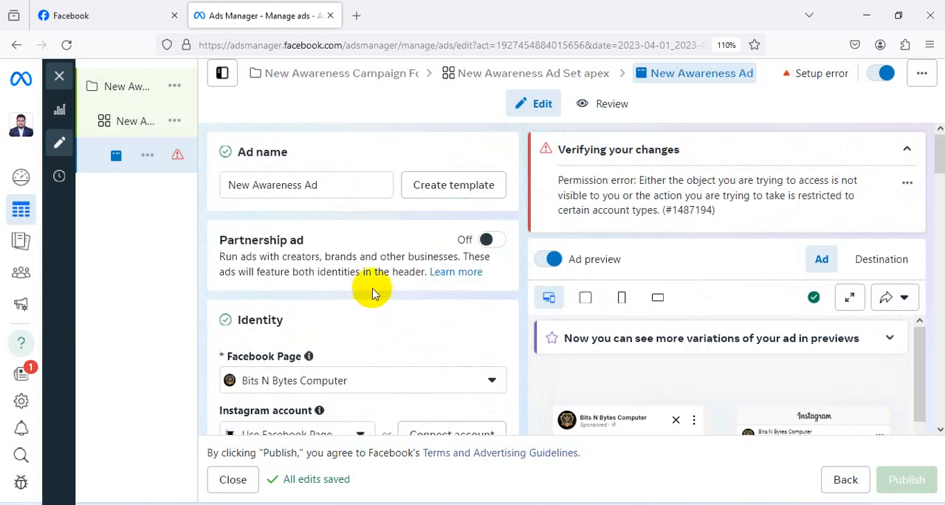
Recheck the ad setup choices, keeping Use existing post selected.
{"action": "scroll", "coordinate": [372, 236], "scroll_direction": "down", "scroll_amount": 2}
{"action": "scroll", "coordinate": [365, 225], "scroll_direction": "down", "scroll_amount": 1}
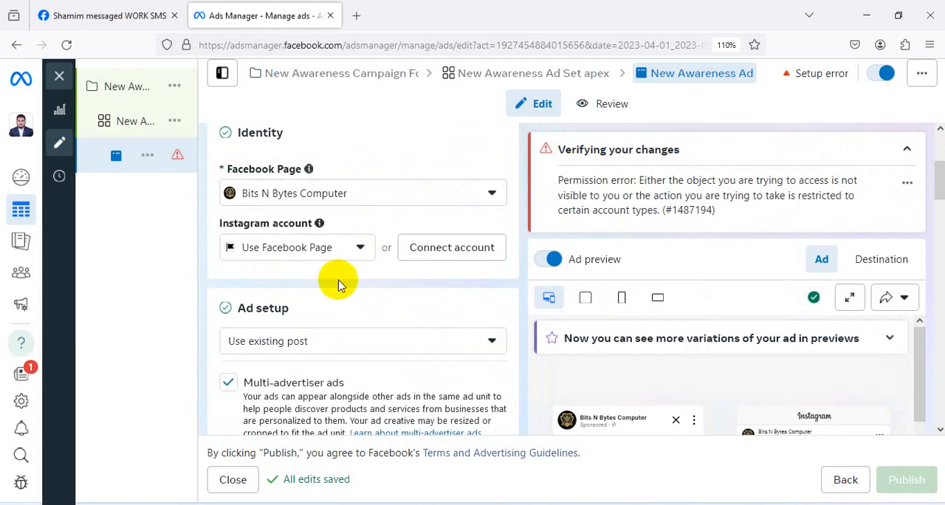
{"action": "scroll", "coordinate": [354, 236], "scroll_direction": "down", "scroll_amount": 2}
{"action": "left_click", "coordinate": [302, 222]}
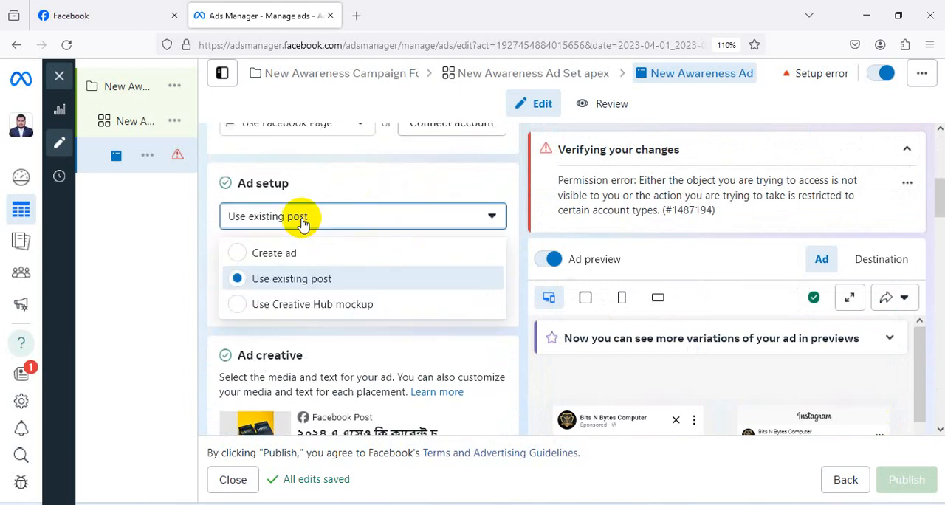
{"action": "left_click", "coordinate": [300, 286]}
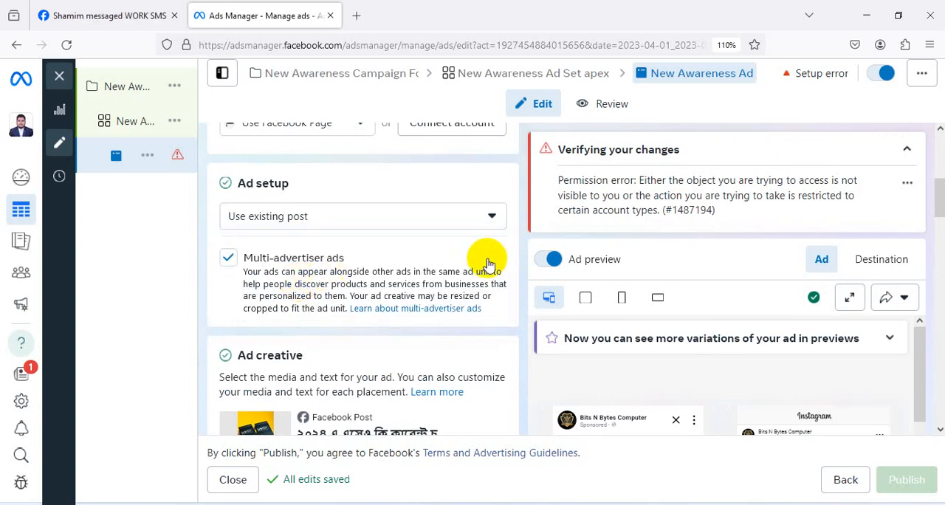
Collapse the notice about verifying changes and examine the Facebook and Instagram ad previews, expanding the Facebook Feed post's full text.
{"action": "scroll", "coordinate": [413, 251], "scroll_direction": "down", "scroll_amount": 3}
{"action": "scroll", "coordinate": [347, 284], "scroll_direction": "down", "scroll_amount": 1}
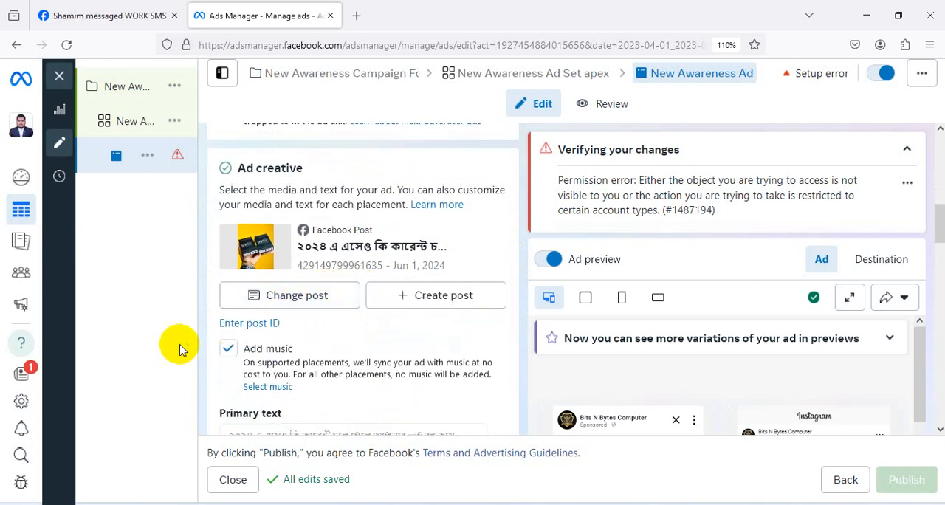
{"action": "scroll", "coordinate": [590, 302], "scroll_direction": "down", "scroll_amount": 5}
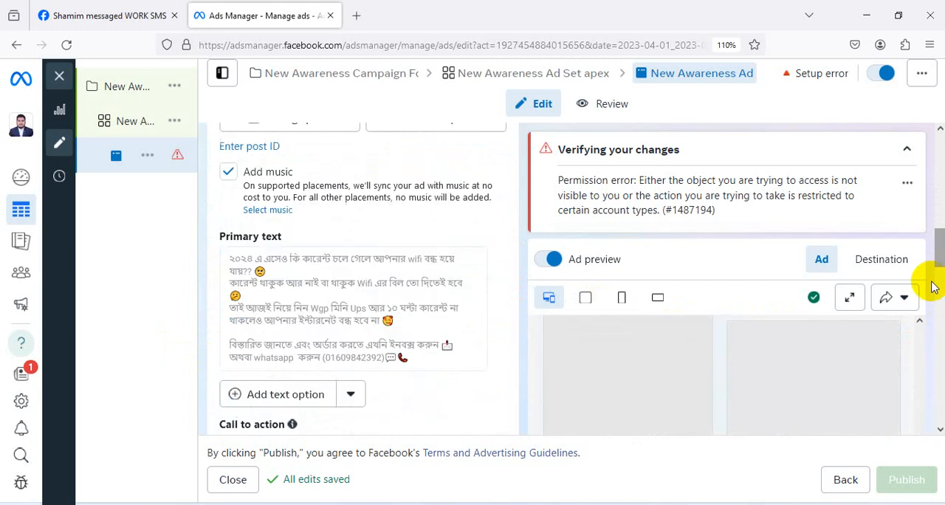
{"action": "scroll", "coordinate": [849, 337], "scroll_direction": "down", "scroll_amount": 5}
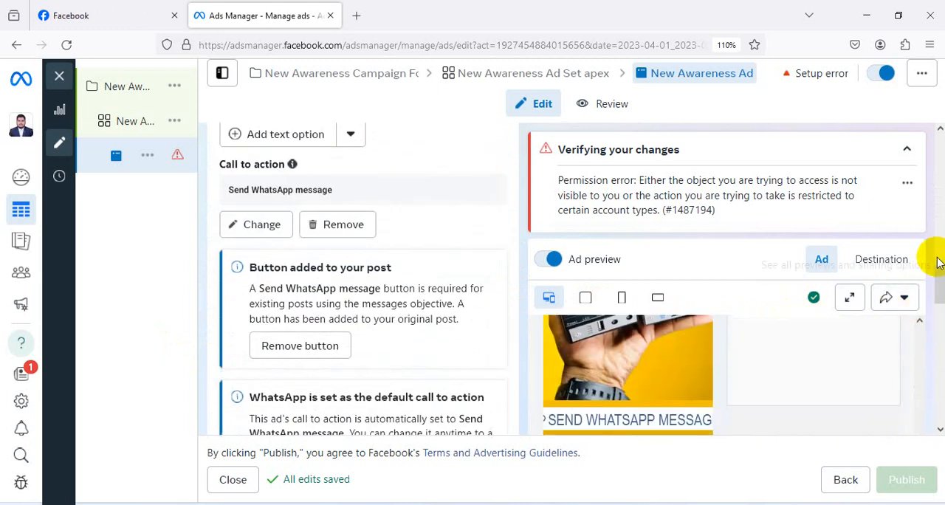
{"action": "left_click", "coordinate": [906, 149]}
{"action": "scroll", "coordinate": [775, 293], "scroll_direction": "up", "scroll_amount": 8}
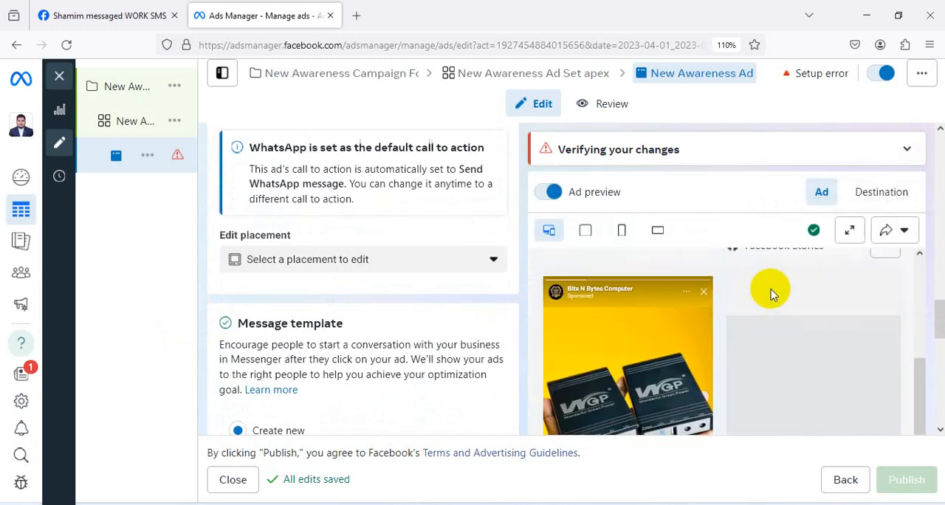
{"action": "scroll", "coordinate": [790, 299], "scroll_direction": "up", "scroll_amount": 3}
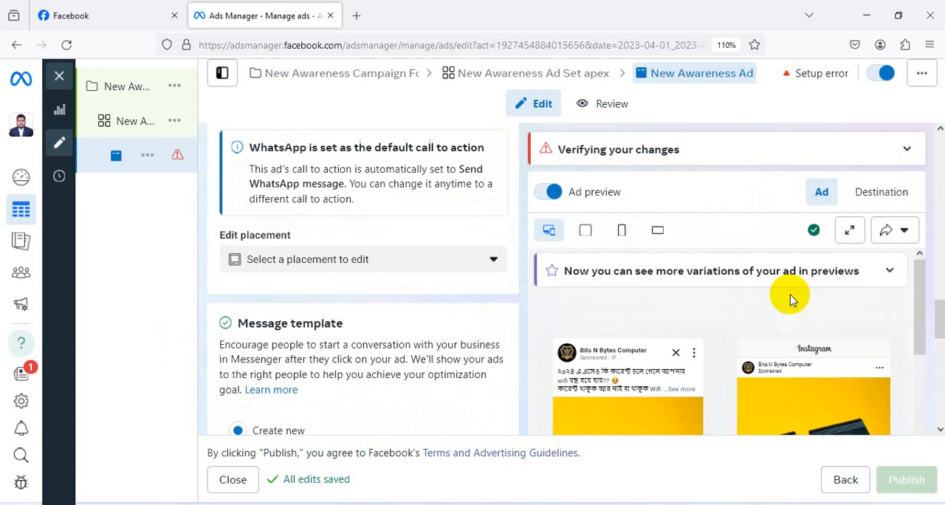
{"action": "scroll", "coordinate": [885, 307], "scroll_direction": "down", "scroll_amount": 1}
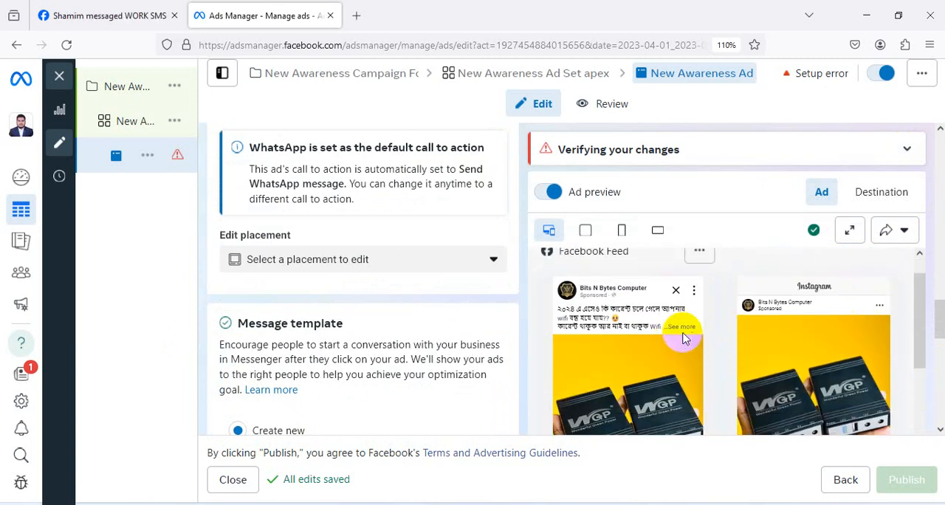
{"action": "left_click", "coordinate": [685, 325]}
{"action": "scroll", "coordinate": [740, 319], "scroll_direction": "down", "scroll_amount": 1}
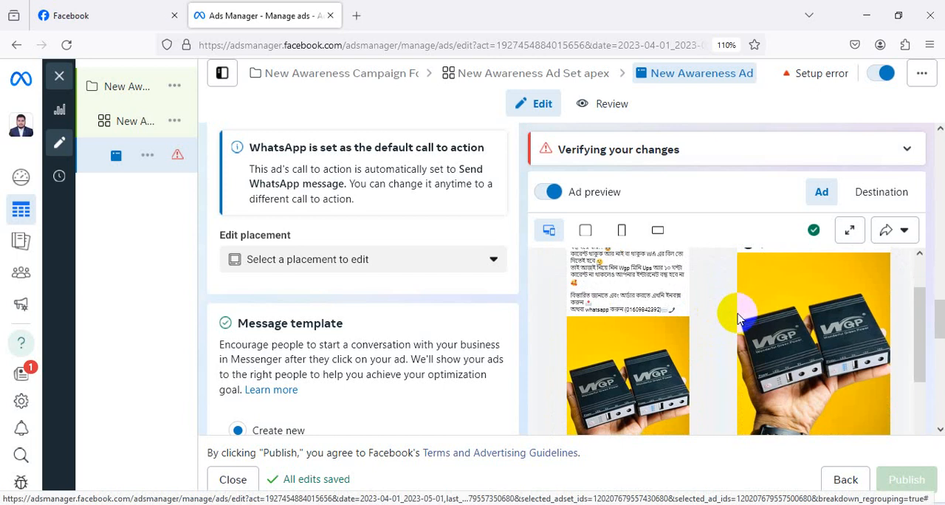
Switch the ad setup from the existing post back to Create ad.
{"action": "scroll", "coordinate": [385, 279], "scroll_direction": "up", "scroll_amount": 10}
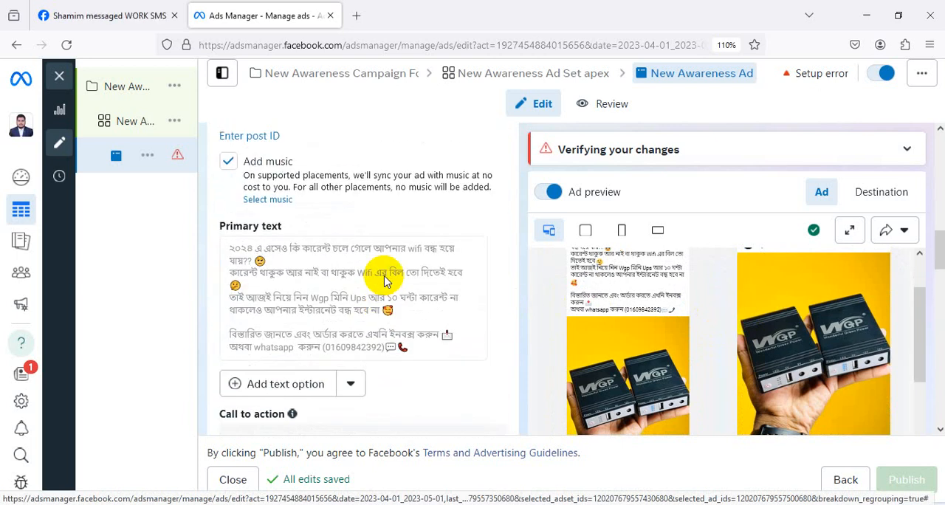
{"action": "scroll", "coordinate": [384, 279], "scroll_direction": "up", "scroll_amount": 3}
{"action": "scroll", "coordinate": [333, 291], "scroll_direction": "up", "scroll_amount": 1}
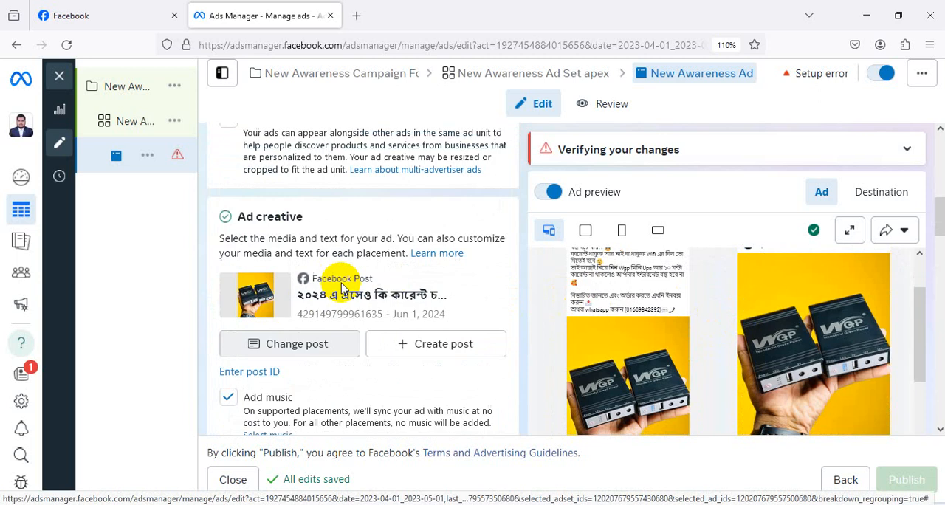
{"action": "scroll", "coordinate": [332, 273], "scroll_direction": "up", "scroll_amount": 4}
{"action": "left_click", "coordinate": [333, 278]}
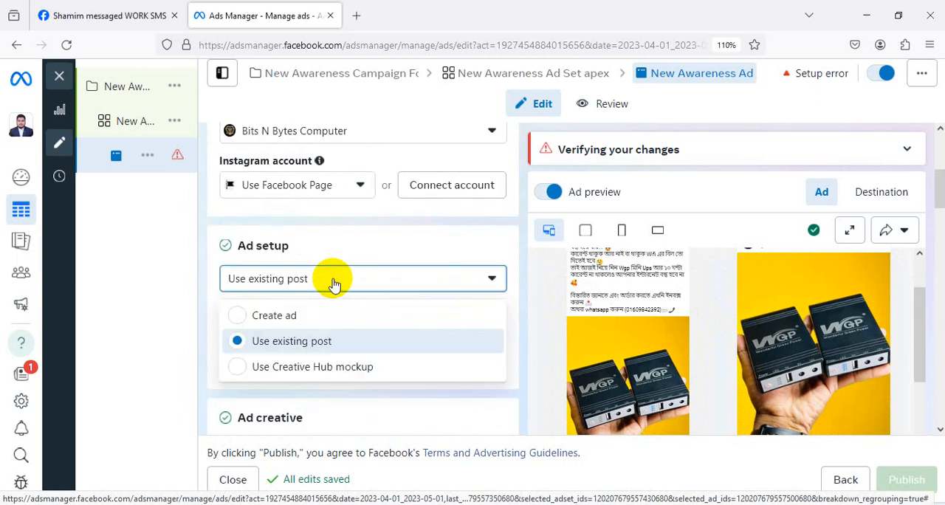
{"action": "left_click", "coordinate": [270, 316]}
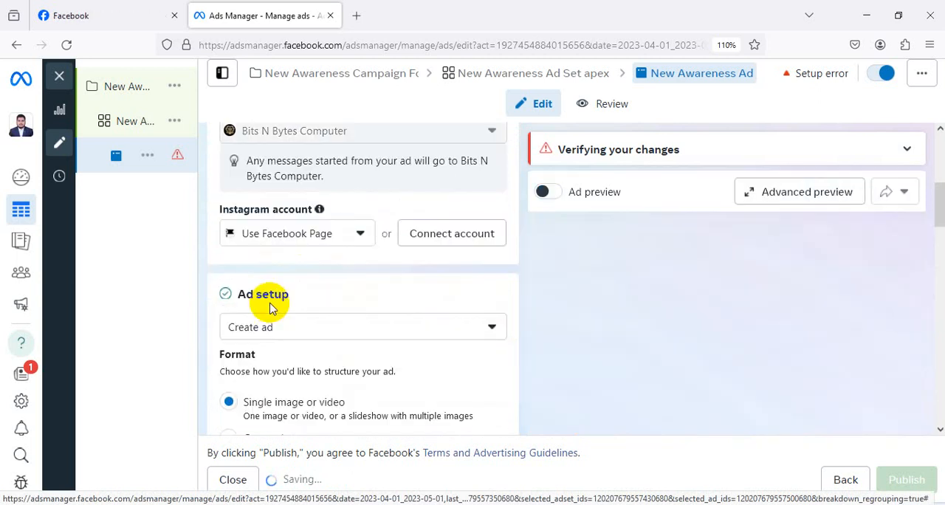
Add the 1080 × 1350 image of two WGP units on yellow from the account images as the ad's media, keeping the original crops.
{"action": "scroll", "coordinate": [299, 294], "scroll_direction": "down", "scroll_amount": 5}
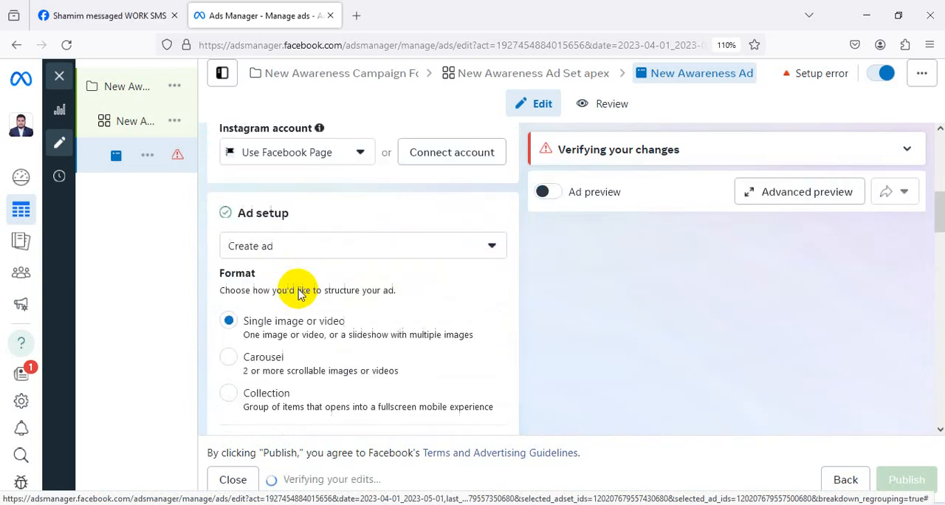
{"action": "scroll", "coordinate": [299, 294], "scroll_direction": "down", "scroll_amount": 1}
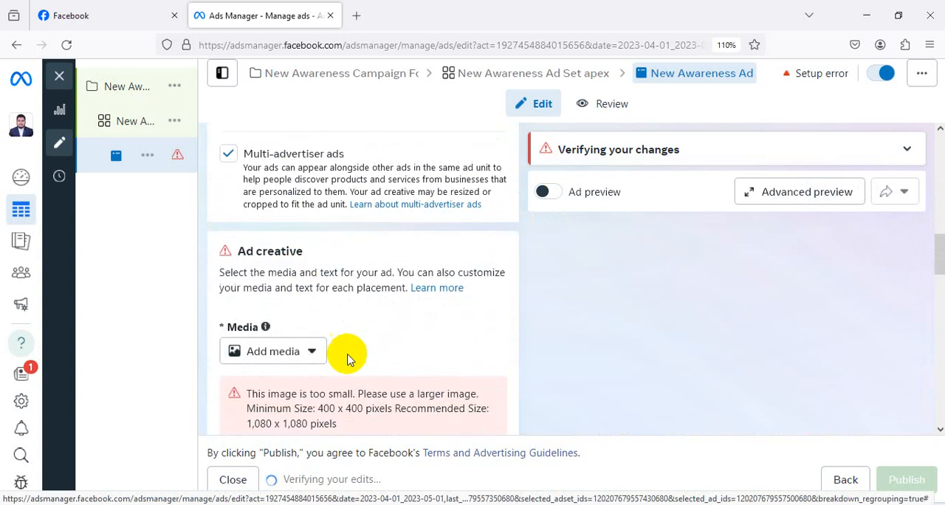
{"action": "left_click", "coordinate": [279, 362]}
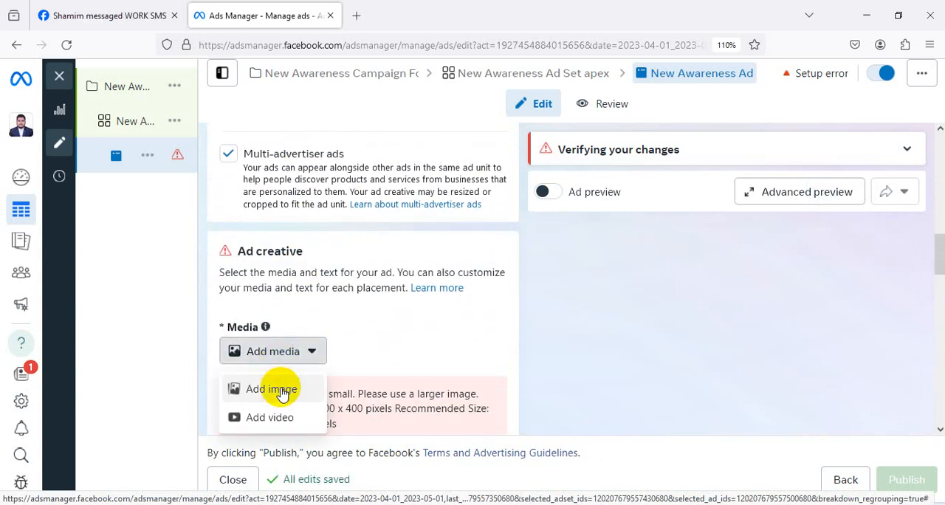
{"action": "left_click", "coordinate": [276, 388]}
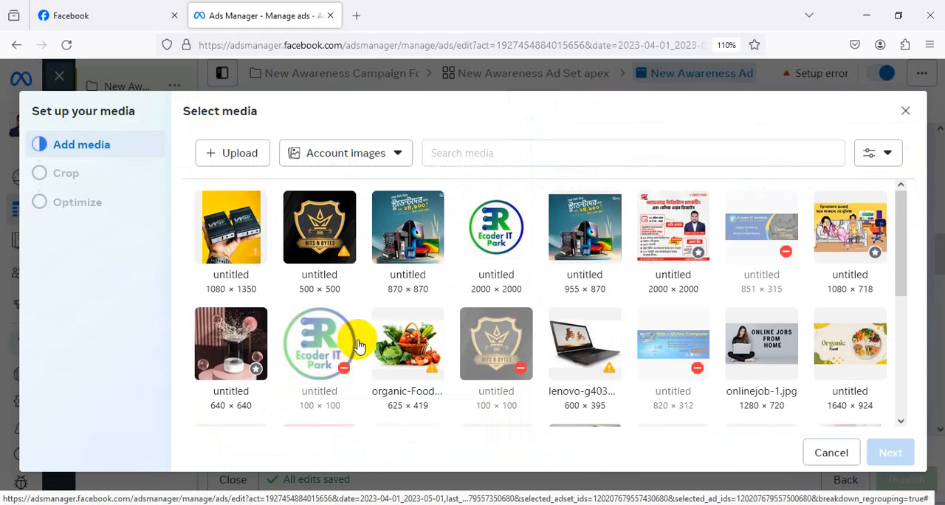
{"action": "left_click", "coordinate": [244, 160]}
{"action": "left_click", "coordinate": [656, 9]}
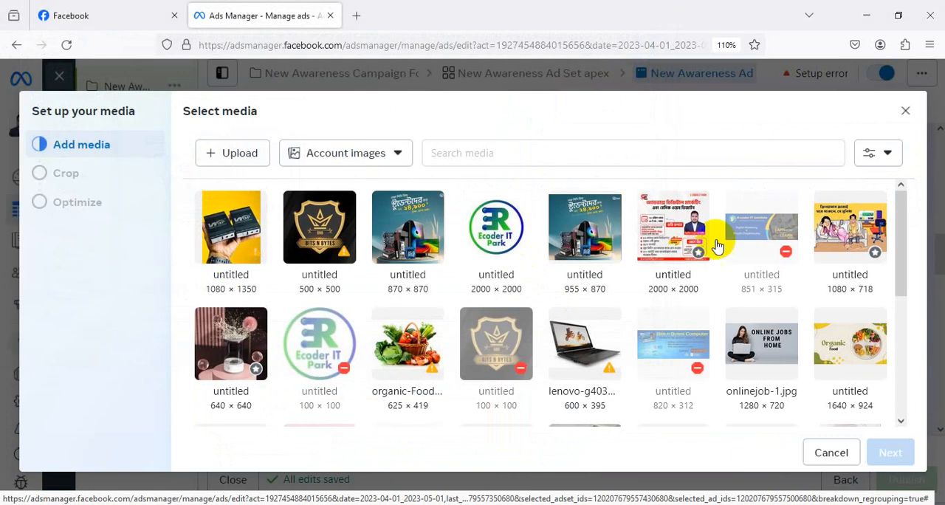
{"action": "left_click", "coordinate": [248, 230]}
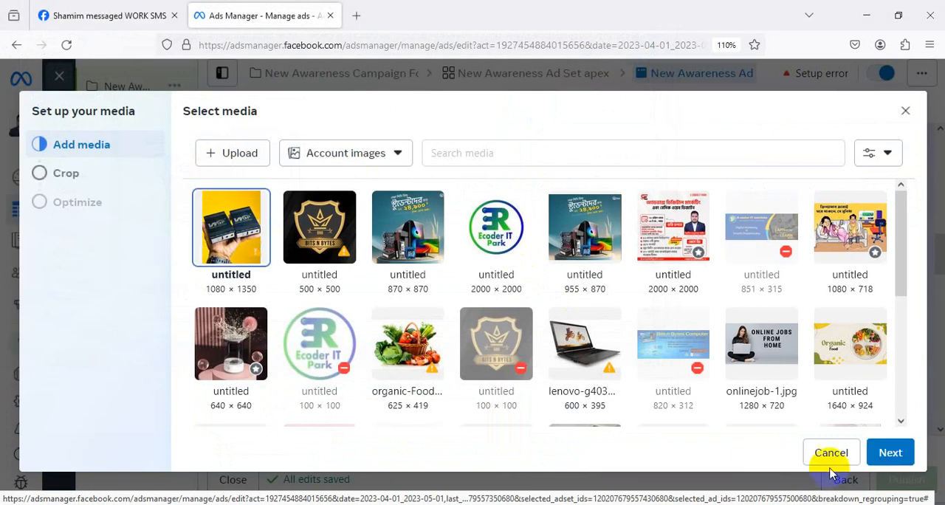
{"action": "left_click", "coordinate": [890, 452]}
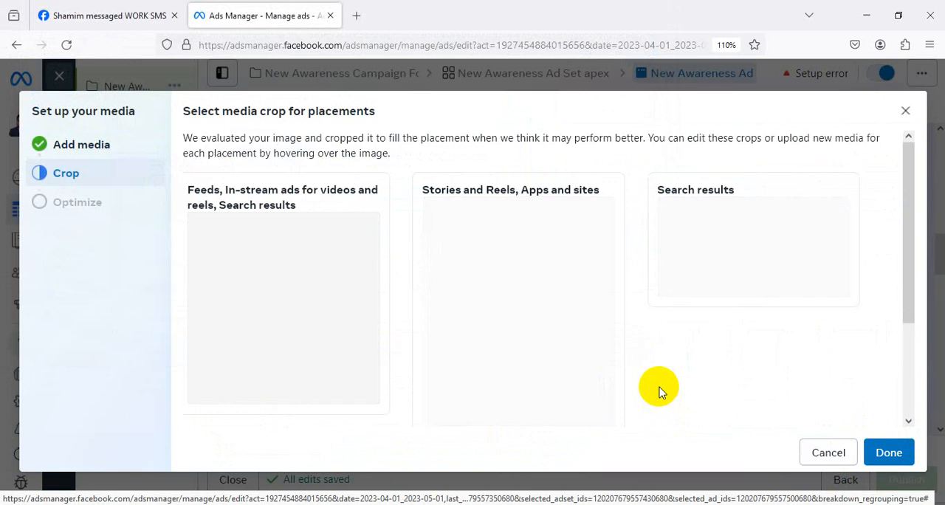
{"action": "left_click", "coordinate": [890, 454]}
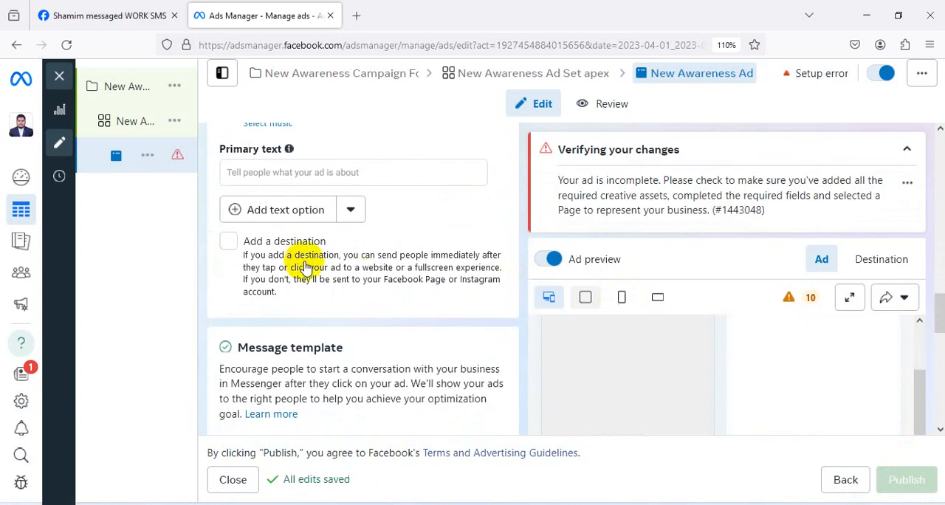
Enter "Best Wifi Mini UPS" as the ad's primary text.
{"action": "left_click", "coordinate": [299, 236]}
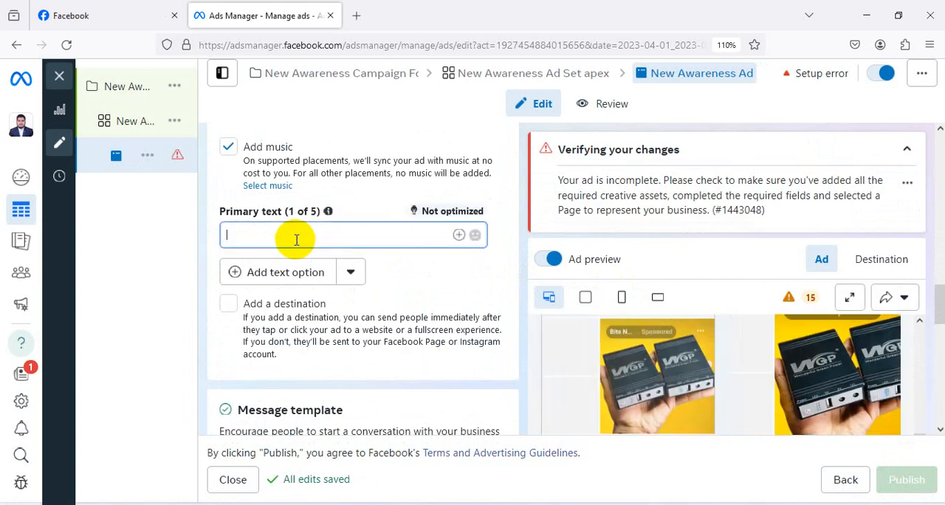
{"action": "type", "text": "Bes"}
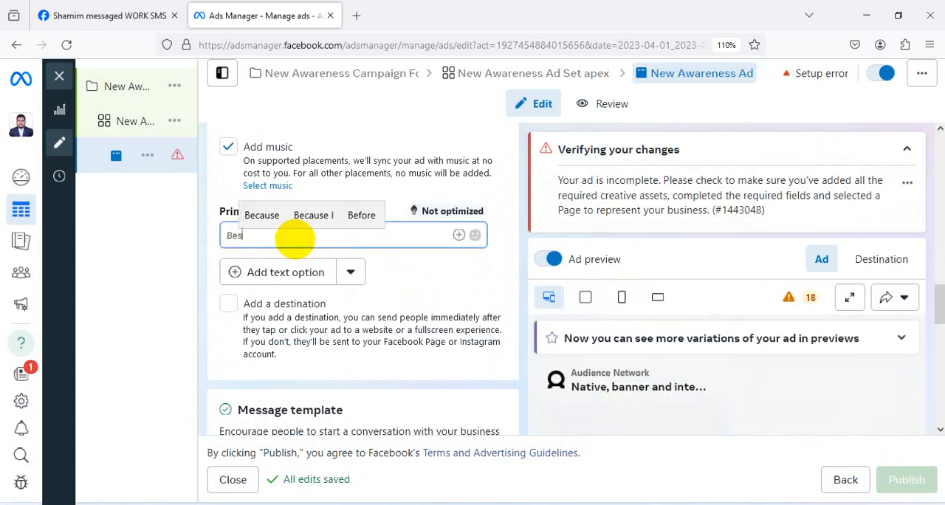
{"action": "type", "text": "t Wifi"}
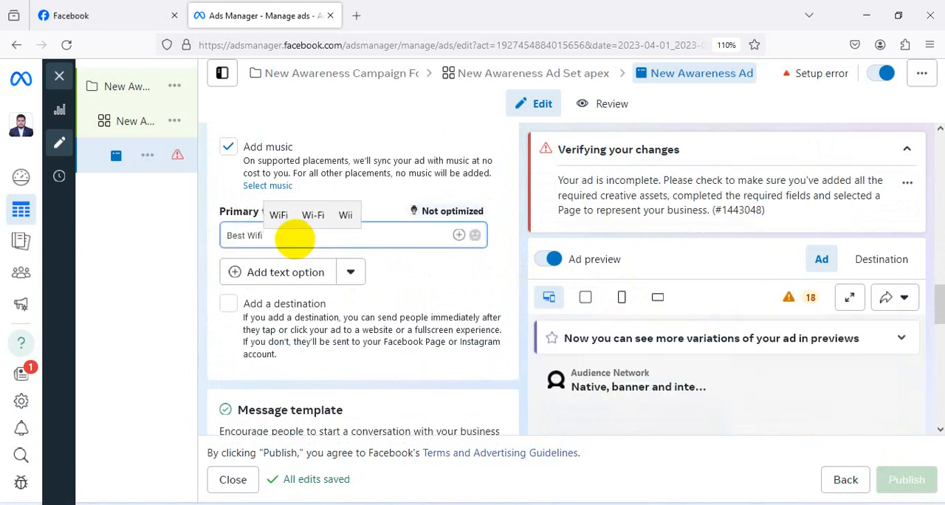
{"action": "type", "text": " Mini "}
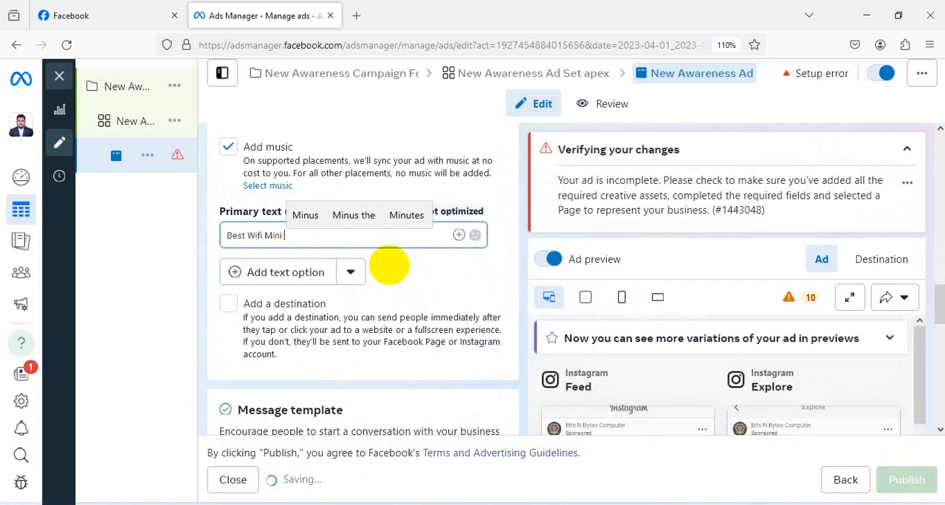
{"action": "type", "text": "UPS"}
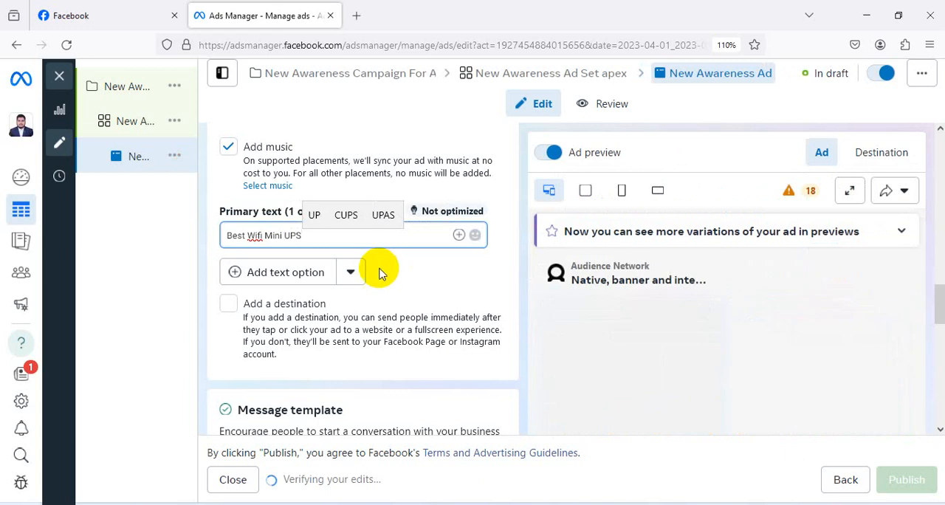
Look over the message template and tracking settings, and check the new image and text in the ad previews.
{"action": "scroll", "coordinate": [472, 268], "scroll_direction": "down", "scroll_amount": 5}
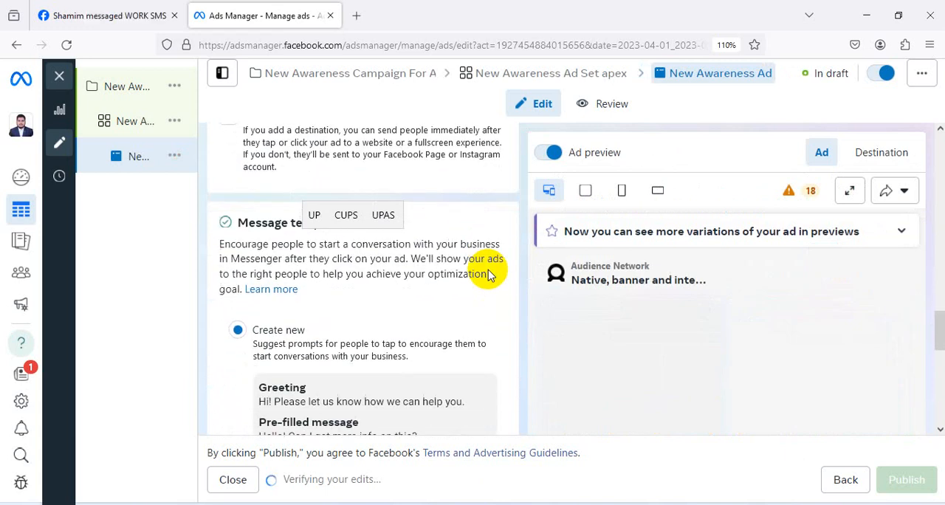
{"action": "scroll", "coordinate": [673, 308], "scroll_direction": "down", "scroll_amount": 3}
{"action": "scroll", "coordinate": [674, 308], "scroll_direction": "up", "scroll_amount": 2}
{"action": "scroll", "coordinate": [782, 337], "scroll_direction": "down", "scroll_amount": 3}
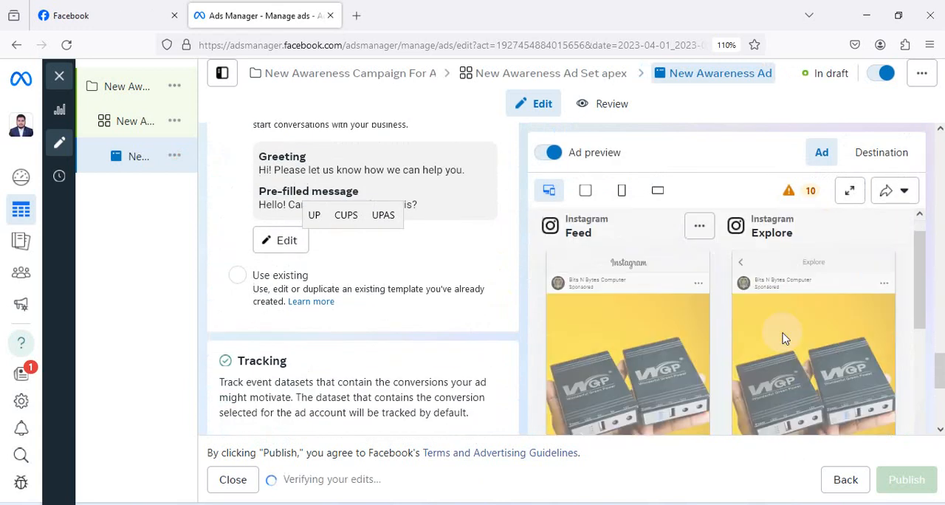
{"action": "scroll", "coordinate": [782, 336], "scroll_direction": "down", "scroll_amount": 2}
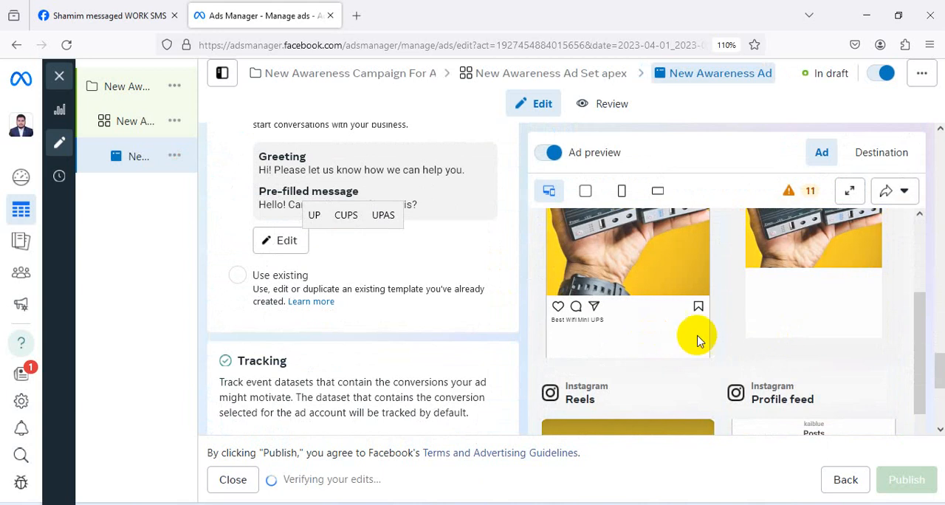
{"action": "scroll", "coordinate": [723, 339], "scroll_direction": "down", "scroll_amount": 3}
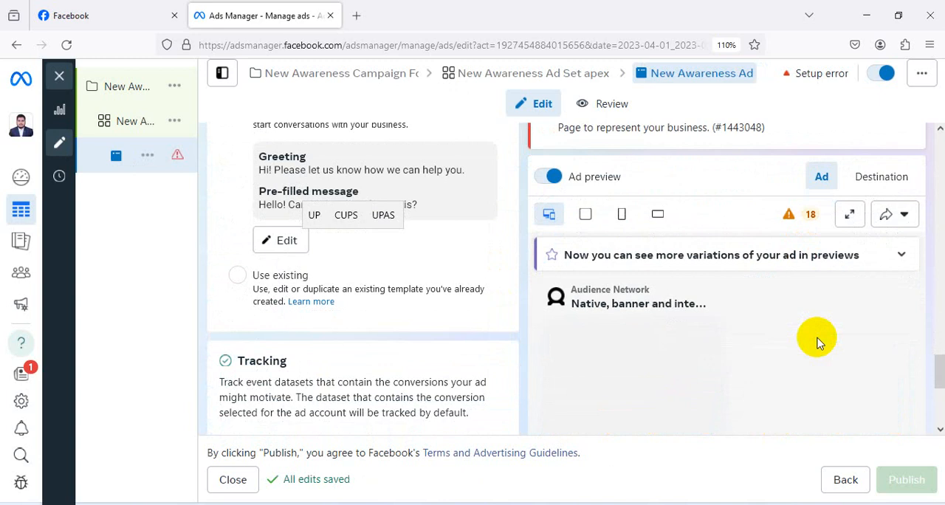
{"action": "scroll", "coordinate": [818, 339], "scroll_direction": "down", "scroll_amount": 2}
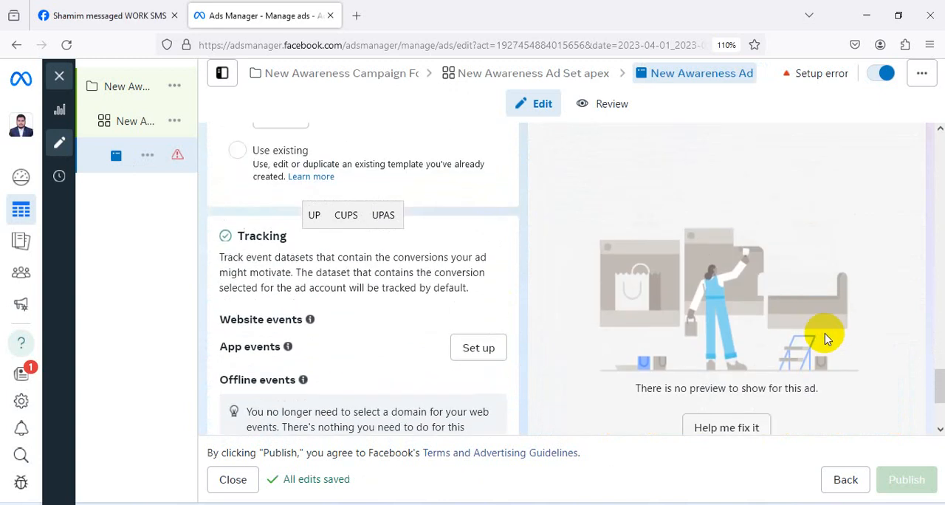
View the ad preview for the feeds, stories and search results formats, and return to the preview of all placements.
{"action": "scroll", "coordinate": [825, 339], "scroll_direction": "up", "scroll_amount": 2}
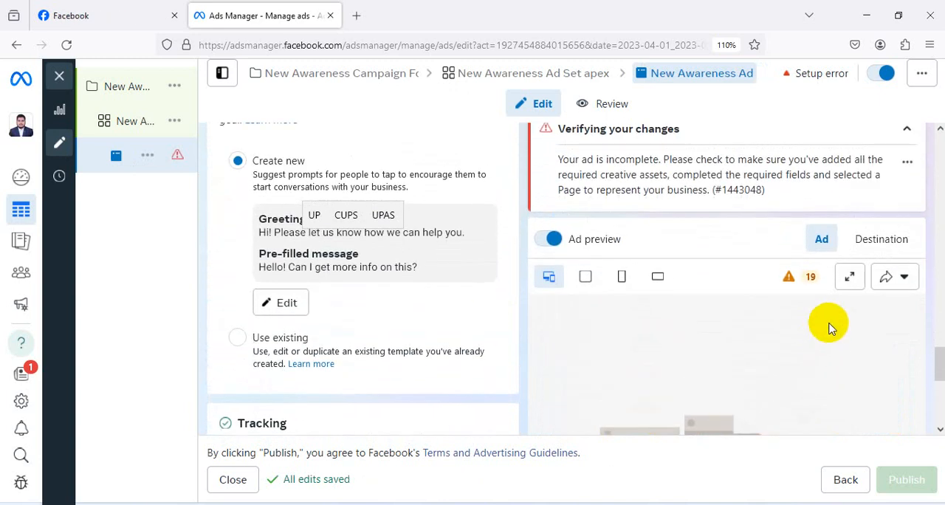
{"action": "left_click", "coordinate": [588, 276]}
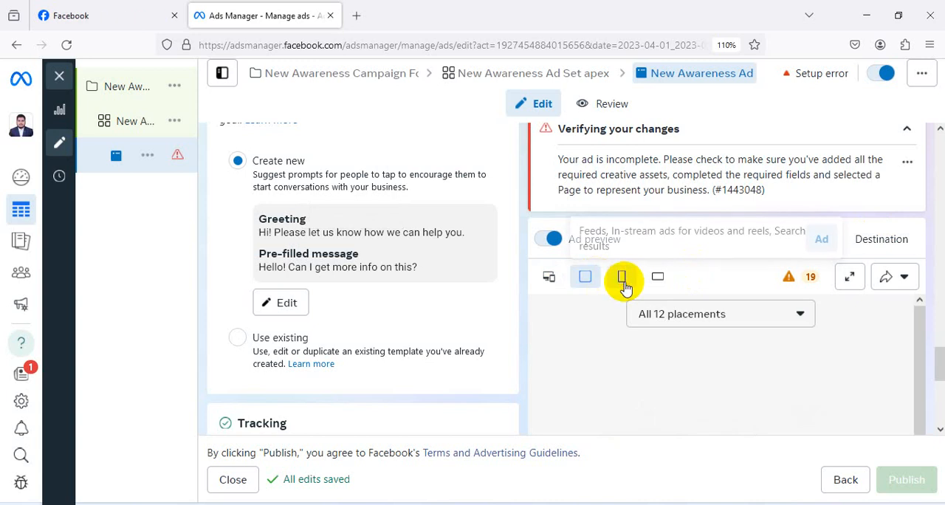
{"action": "left_click", "coordinate": [622, 279]}
{"action": "left_click", "coordinate": [658, 279]}
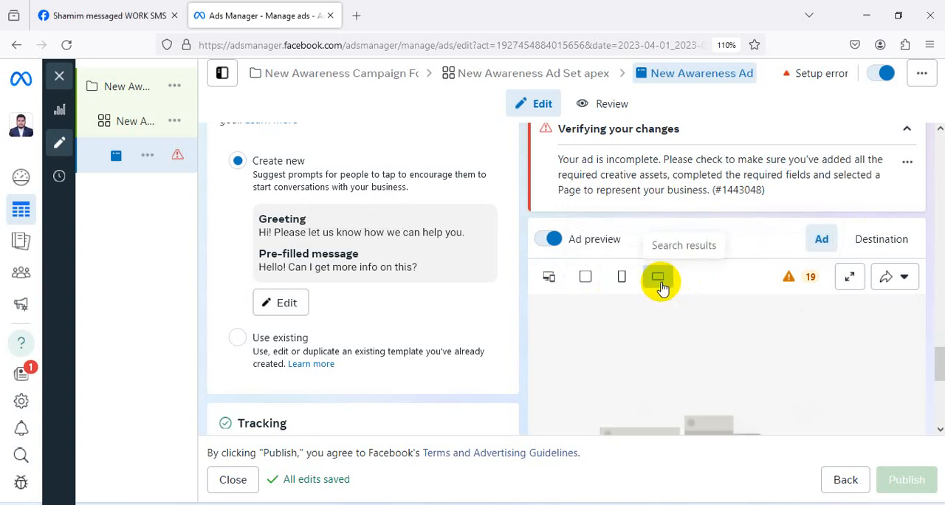
{"action": "left_click", "coordinate": [547, 279]}
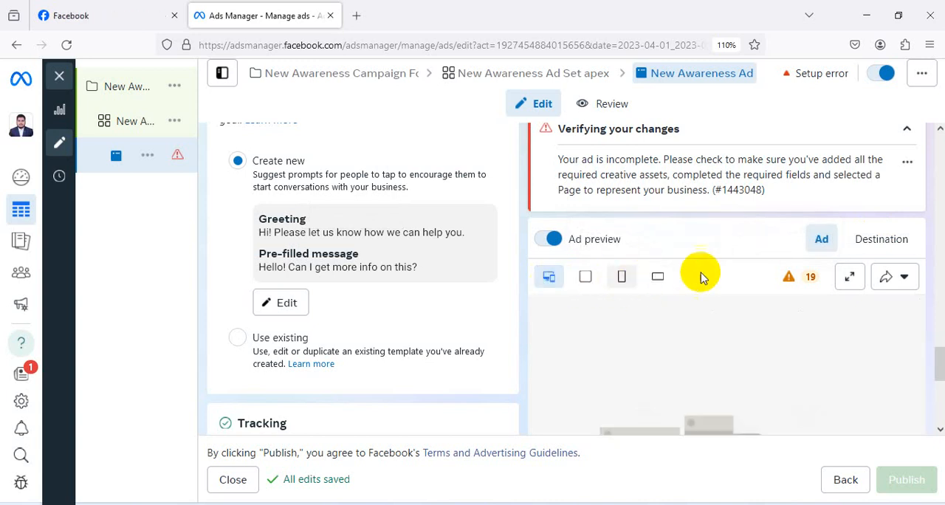
{"action": "scroll", "coordinate": [720, 273], "scroll_direction": "down", "scroll_amount": 5}
{"action": "scroll", "coordinate": [726, 273], "scroll_direction": "up", "scroll_amount": 3}
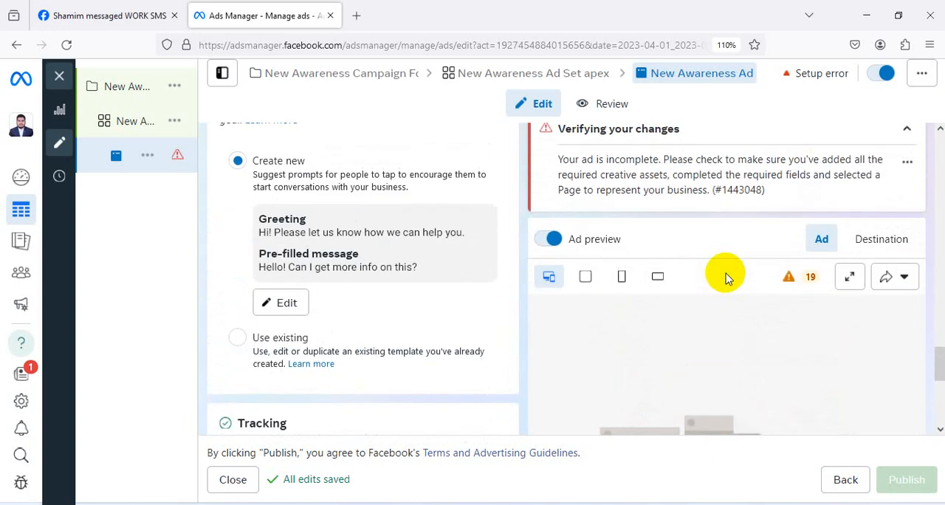
{"action": "scroll", "coordinate": [700, 264], "scroll_direction": "up", "scroll_amount": 3}
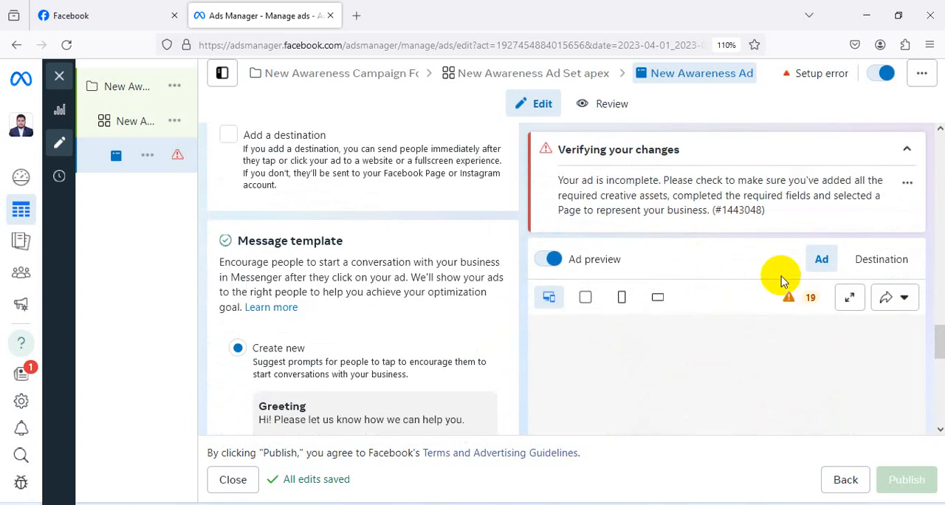
Check the ad's destination preview, return to the ad preview, and look over the media and primary text.
{"action": "left_click", "coordinate": [868, 270]}
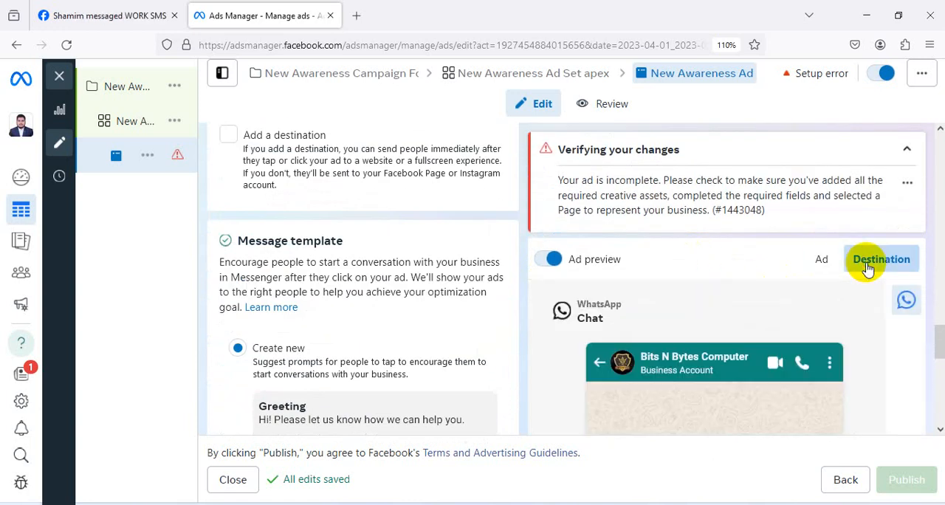
{"action": "left_click", "coordinate": [822, 260]}
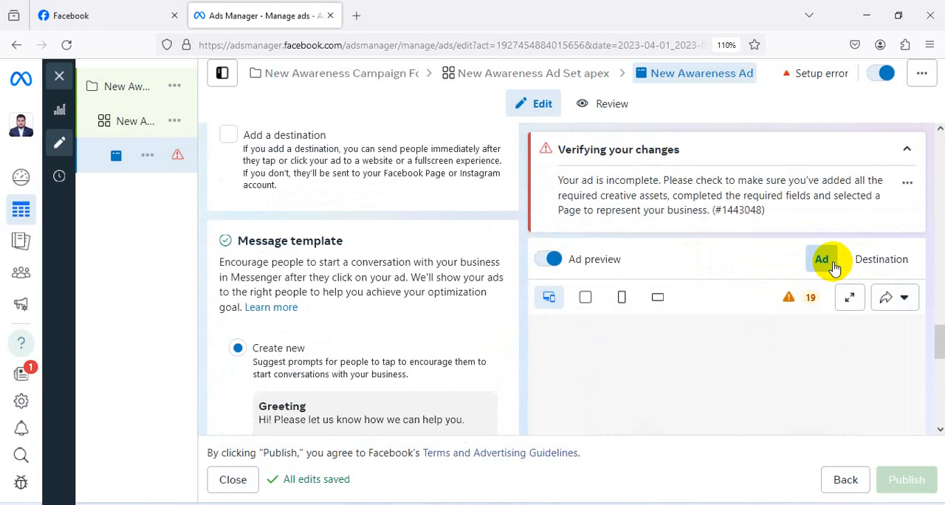
{"action": "scroll", "coordinate": [447, 283], "scroll_direction": "up", "scroll_amount": 10}
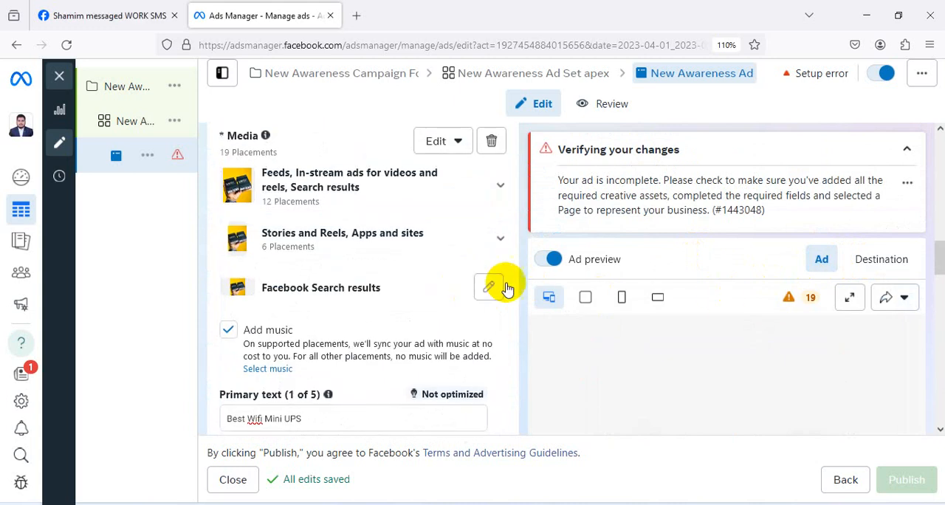
{"action": "scroll", "coordinate": [800, 332], "scroll_direction": "down", "scroll_amount": 15}
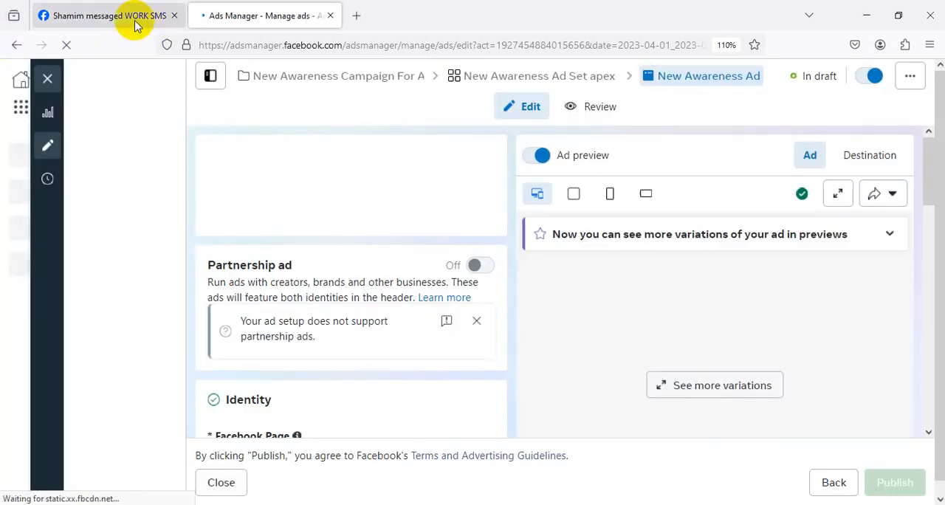
{"action": "left_click", "coordinate": [129, 24]}
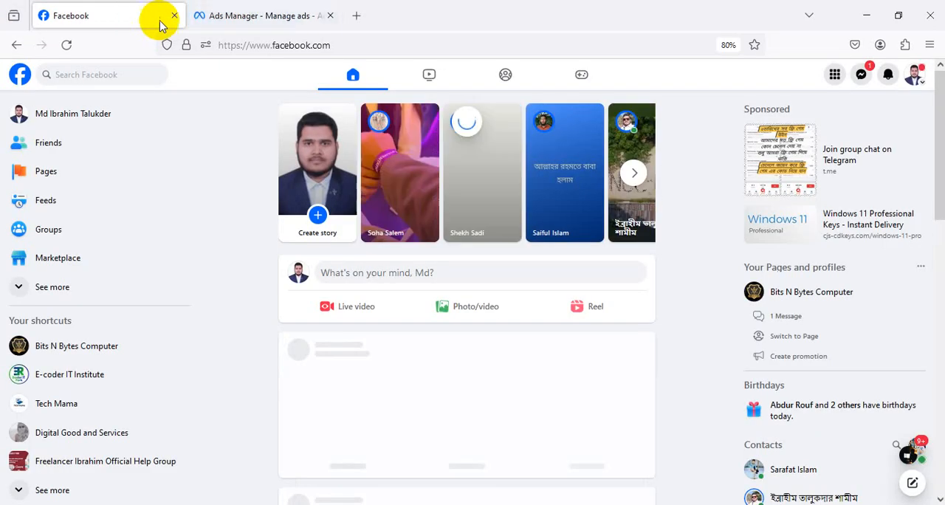
{"action": "left_click", "coordinate": [240, 21]}
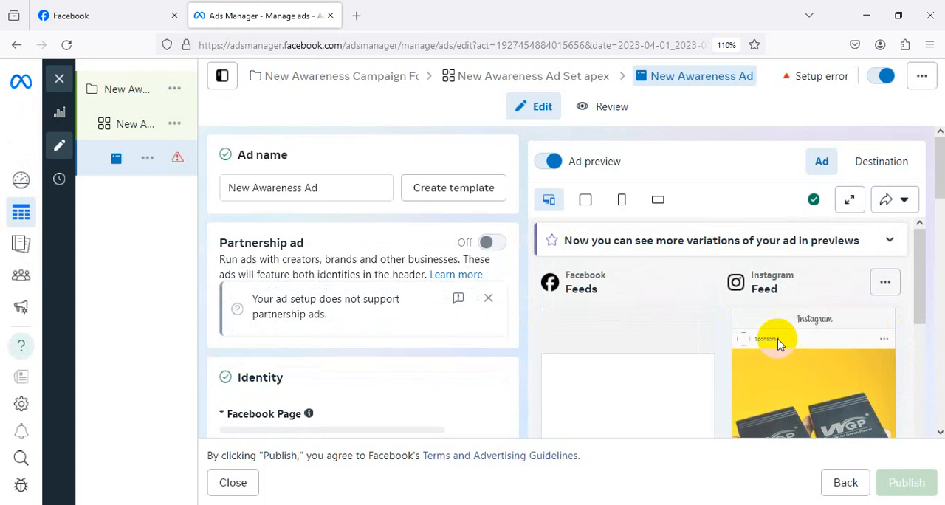
Review the reloaded ad from its name and identity through the suggested texts and tracking, along with its placement previews.
{"action": "scroll", "coordinate": [660, 337], "scroll_direction": "down", "scroll_amount": 1}
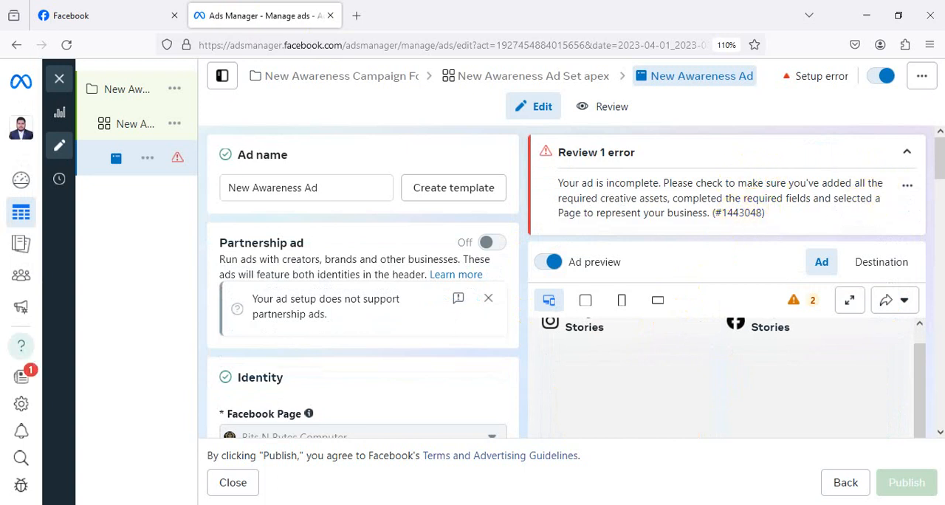
{"action": "scroll", "coordinate": [731, 401], "scroll_direction": "down", "scroll_amount": 3}
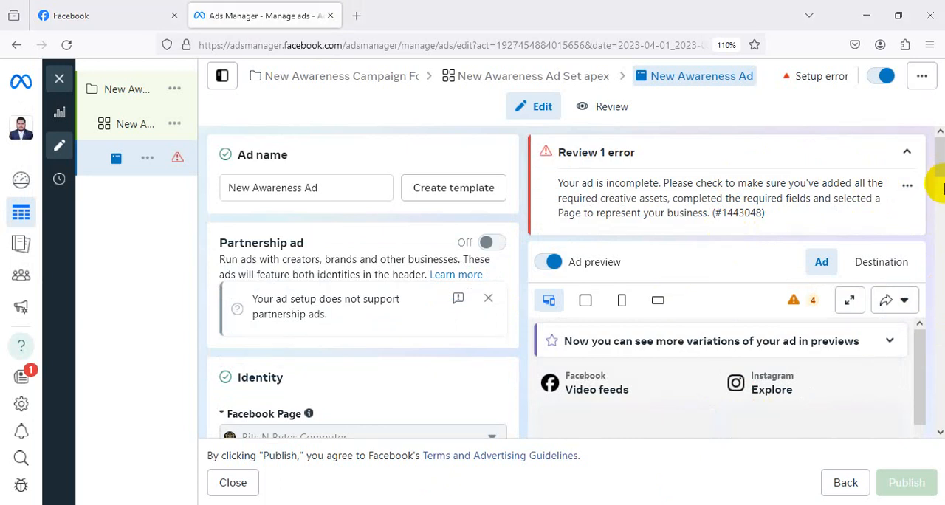
{"action": "left_click_drag", "start_coordinate": [939, 171], "coordinate": [935, 141]}
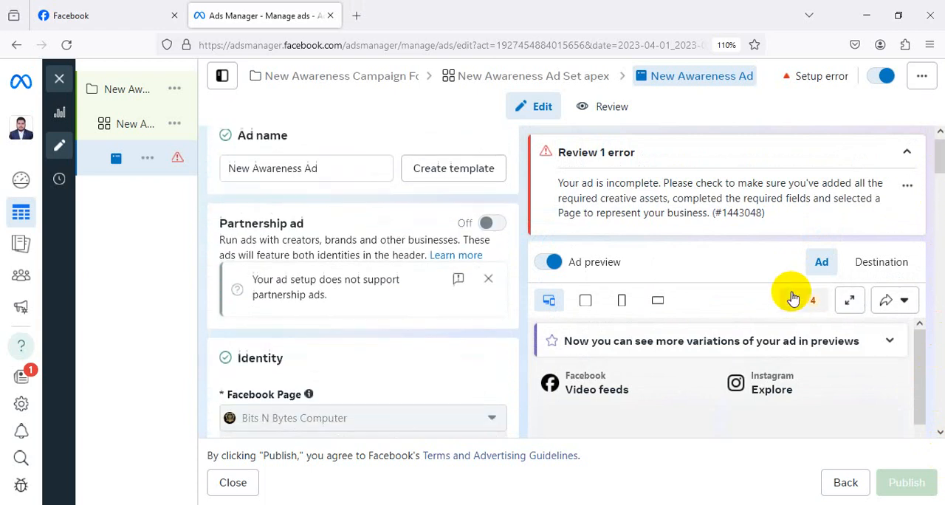
{"action": "scroll", "coordinate": [738, 317], "scroll_direction": "down", "scroll_amount": 10}
{"action": "scroll", "coordinate": [738, 317], "scroll_direction": "down", "scroll_amount": 15}
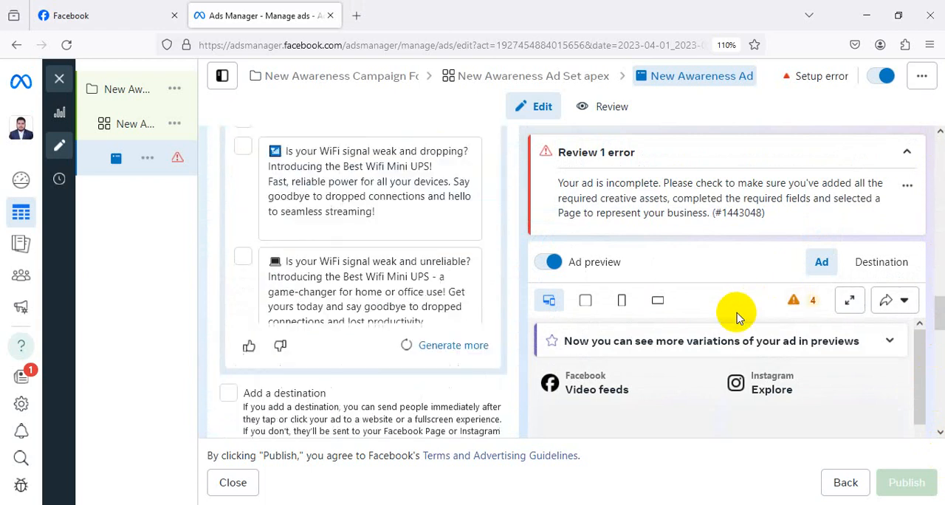
{"action": "scroll", "coordinate": [735, 317], "scroll_direction": "down", "scroll_amount": 3}
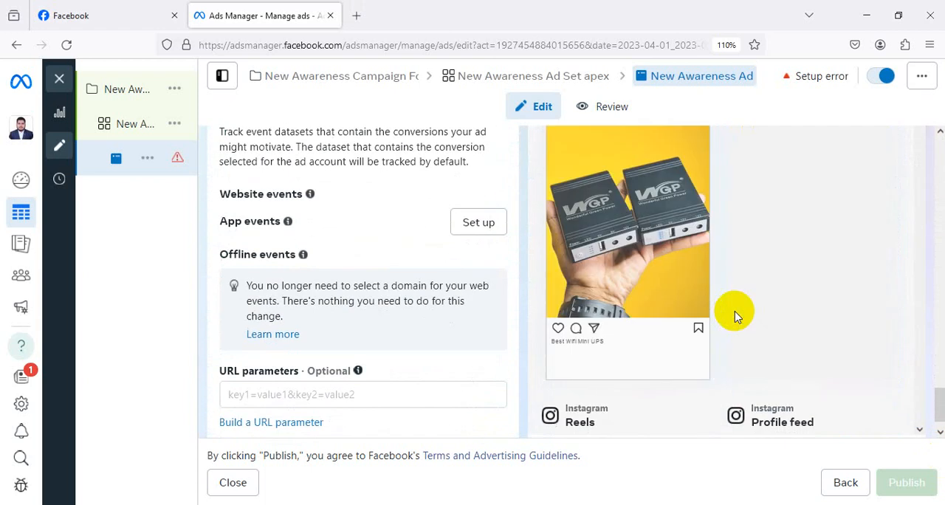
Switch the placements of New Awareness Ad Set apex to Advantage+ placements and continue to the ad.
{"action": "scroll", "coordinate": [735, 317], "scroll_direction": "up", "scroll_amount": 2}
{"action": "scroll", "coordinate": [734, 316], "scroll_direction": "down", "scroll_amount": 1}
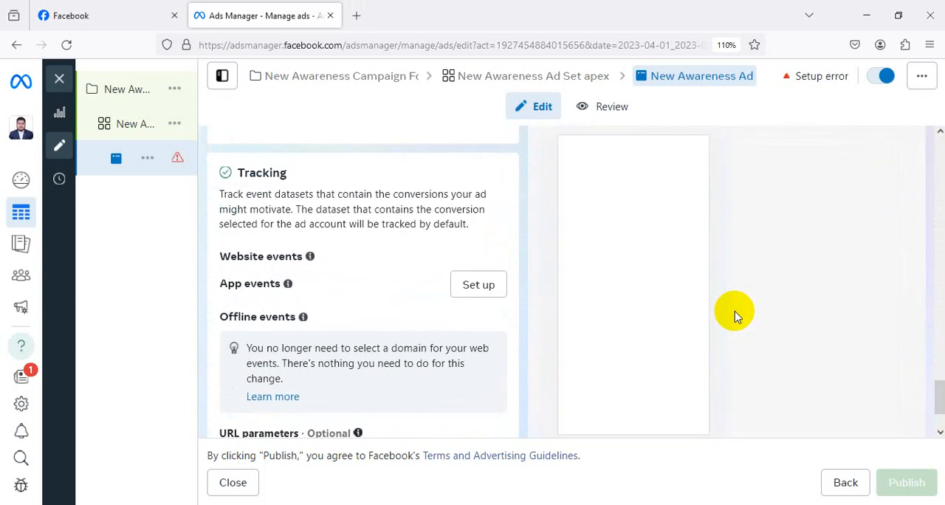
{"action": "scroll", "coordinate": [734, 316], "scroll_direction": "up", "scroll_amount": 1}
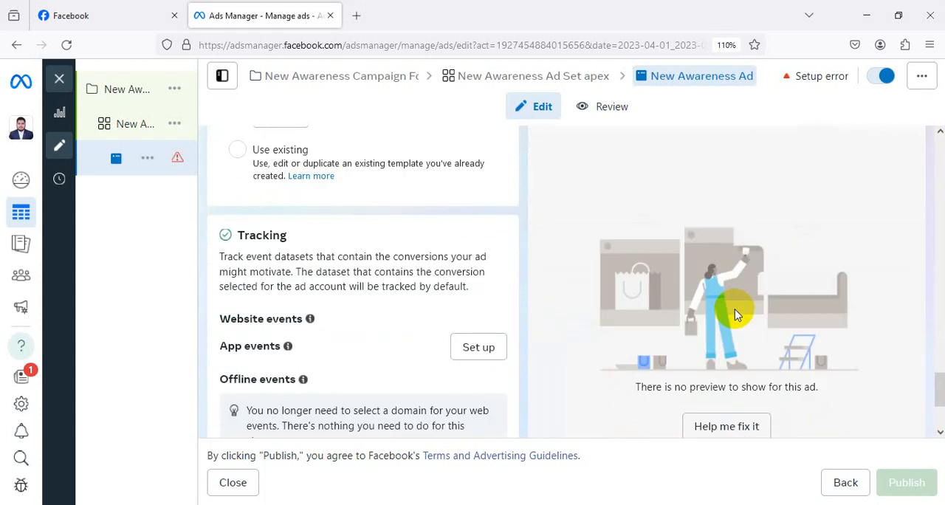
{"action": "left_click", "coordinate": [147, 132]}
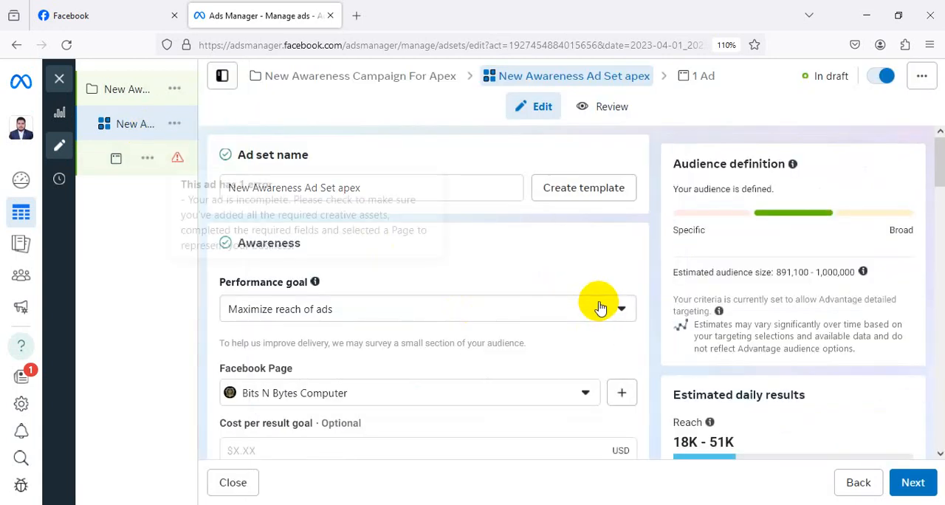
{"action": "scroll", "coordinate": [601, 306], "scroll_direction": "down", "scroll_amount": 5}
{"action": "scroll", "coordinate": [521, 298], "scroll_direction": "down", "scroll_amount": 10}
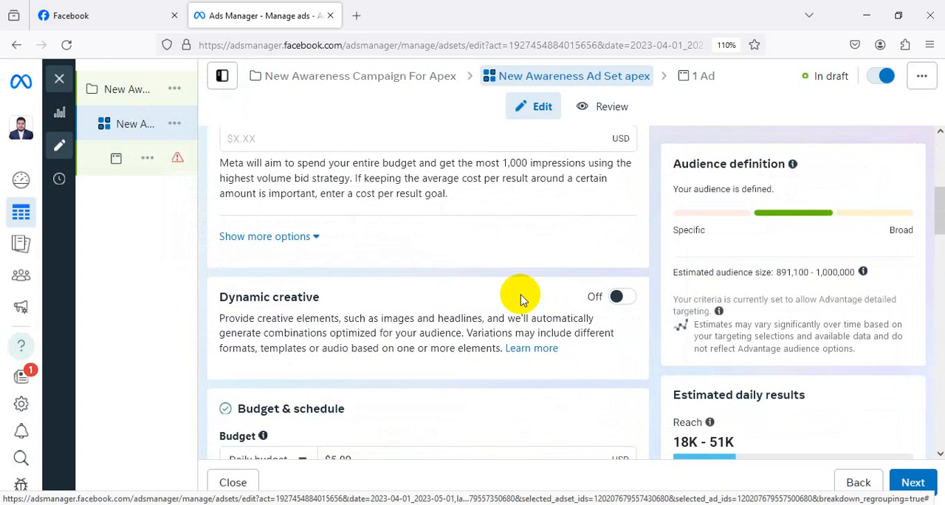
{"action": "scroll", "coordinate": [521, 295], "scroll_direction": "down", "scroll_amount": 15}
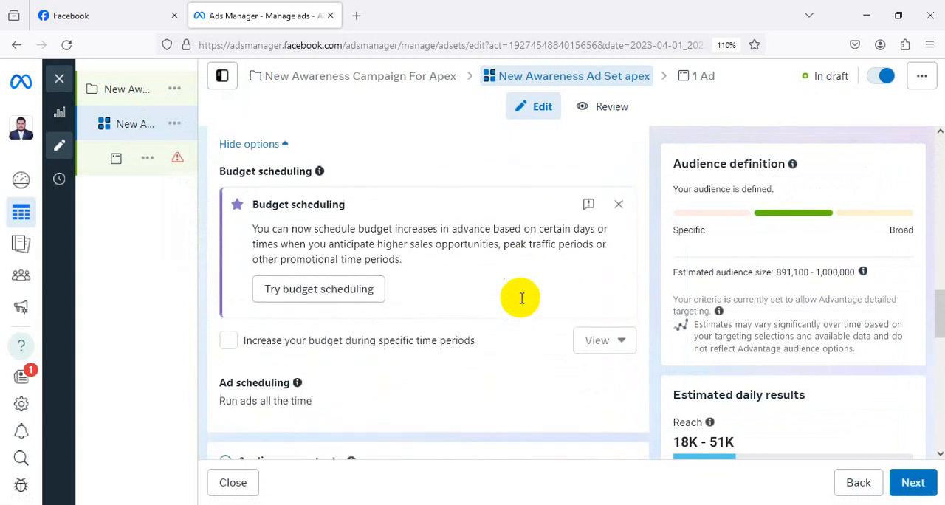
{"action": "scroll", "coordinate": [469, 294], "scroll_direction": "down", "scroll_amount": 3}
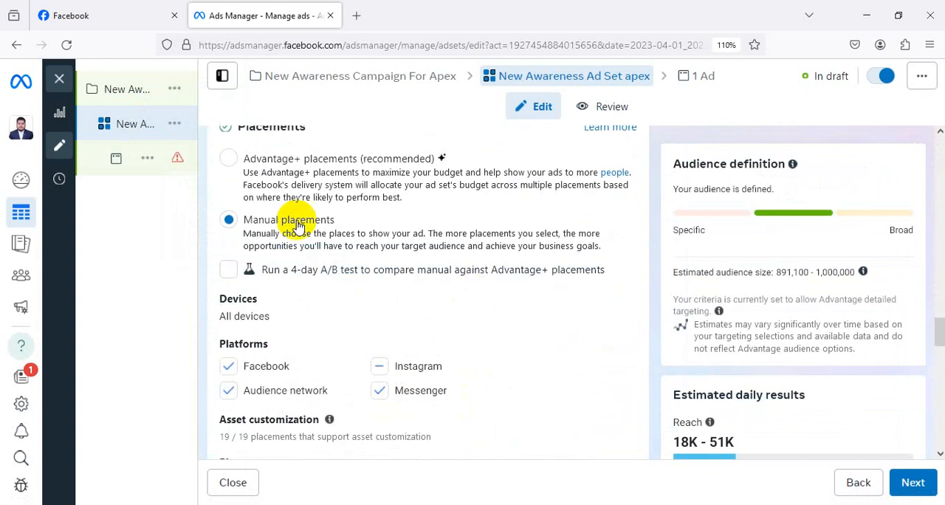
{"action": "left_click", "coordinate": [228, 160]}
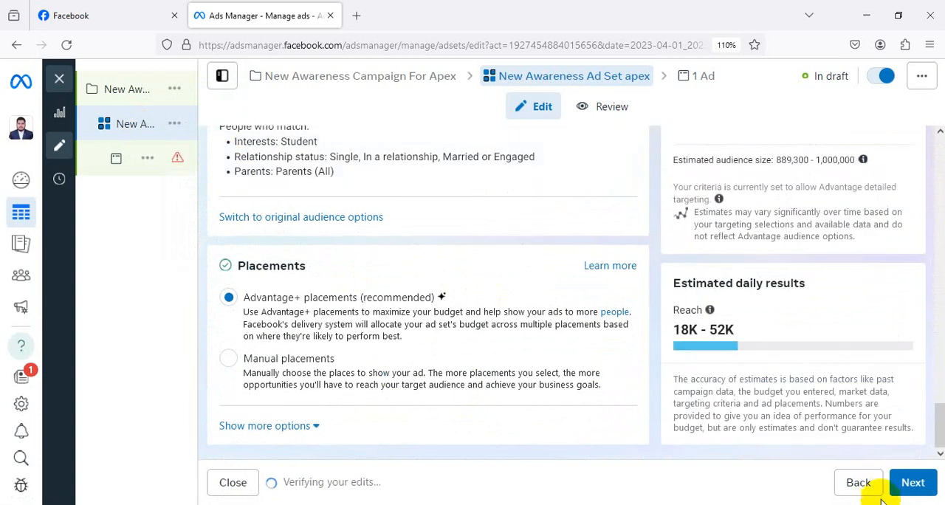
{"action": "left_click", "coordinate": [915, 483]}
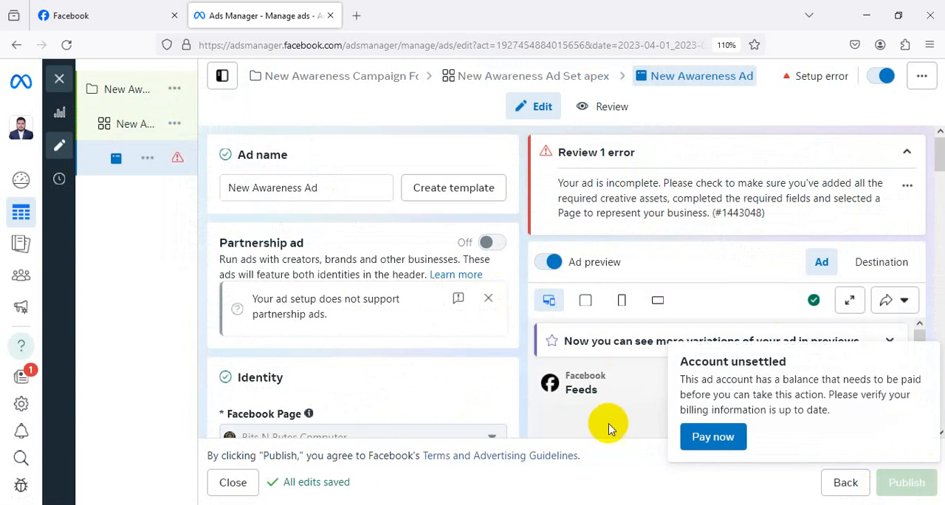
Check the ad's placement previews, the media for feeds, in-stream and search results placements, the primary text and the tracking settings.
{"action": "scroll", "coordinate": [596, 332], "scroll_direction": "down", "scroll_amount": 5}
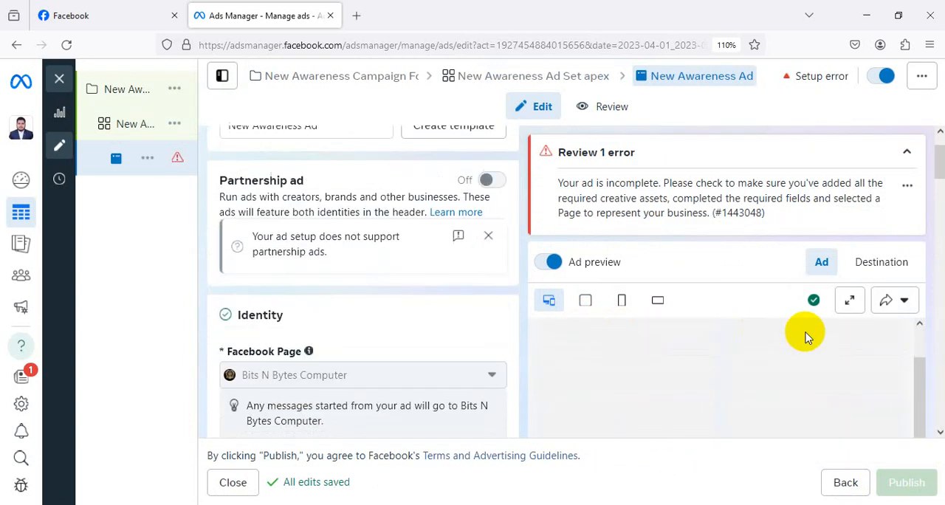
{"action": "scroll", "coordinate": [937, 352], "scroll_direction": "down", "scroll_amount": 1}
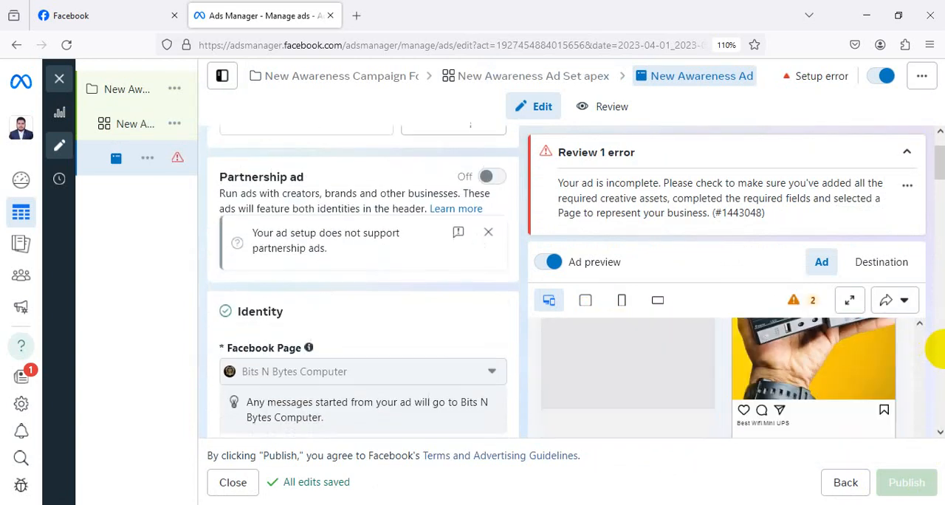
{"action": "scroll", "coordinate": [770, 390], "scroll_direction": "down", "scroll_amount": 5}
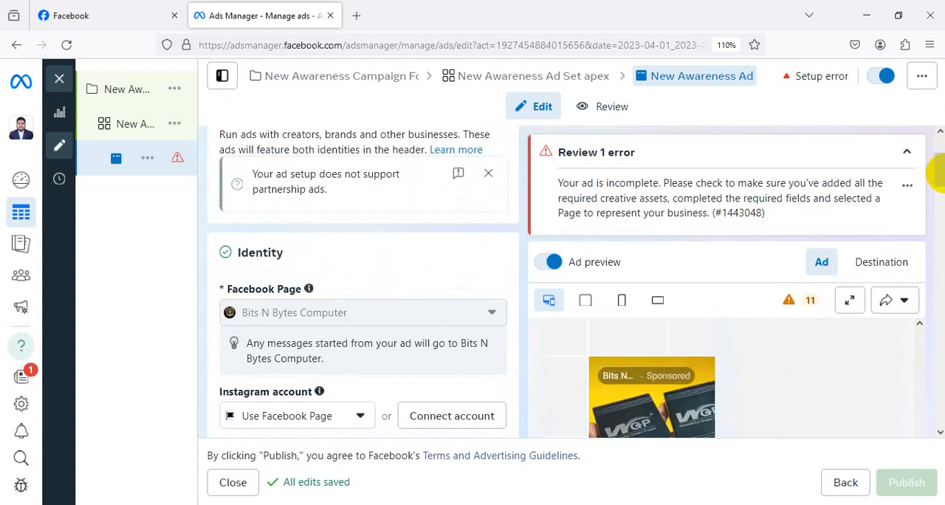
{"action": "left_click_drag", "start_coordinate": [939, 175], "coordinate": [938, 386]}
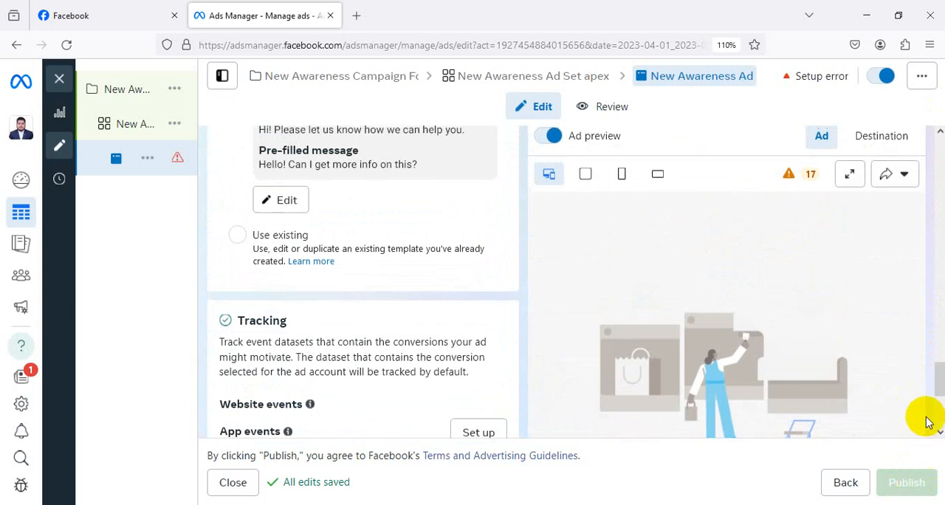
{"action": "scroll", "coordinate": [923, 416], "scroll_direction": "up", "scroll_amount": 10}
{"action": "scroll", "coordinate": [926, 417], "scroll_direction": "down", "scroll_amount": 3}
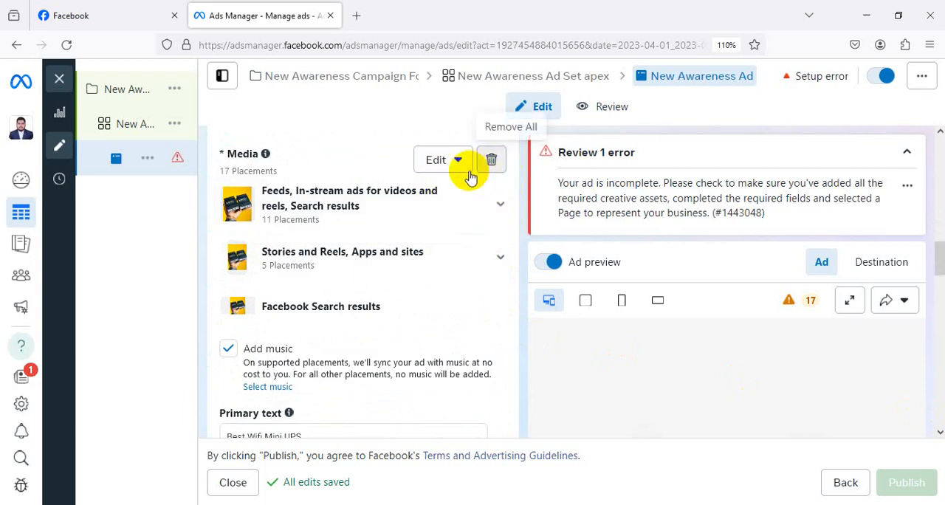
{"action": "left_click", "coordinate": [499, 209]}
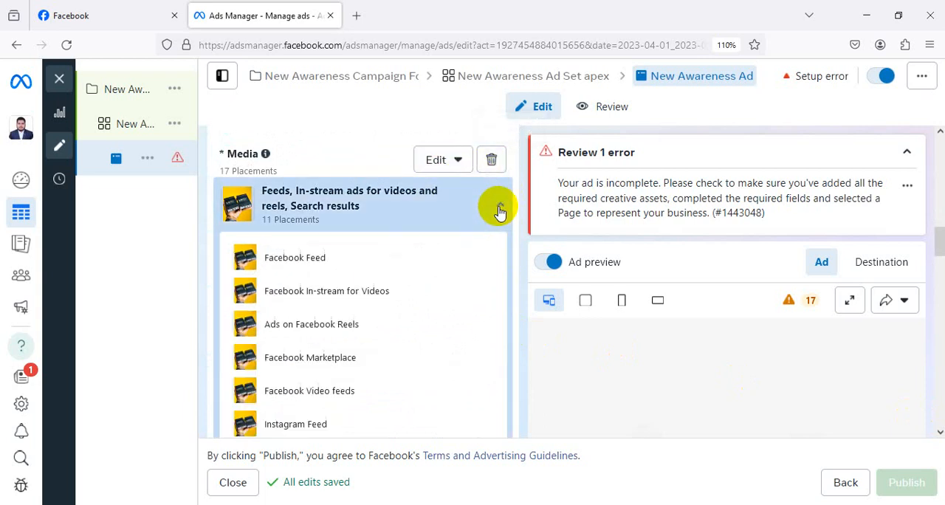
{"action": "left_click", "coordinate": [499, 209]}
{"action": "scroll", "coordinate": [502, 221], "scroll_direction": "down", "scroll_amount": 5}
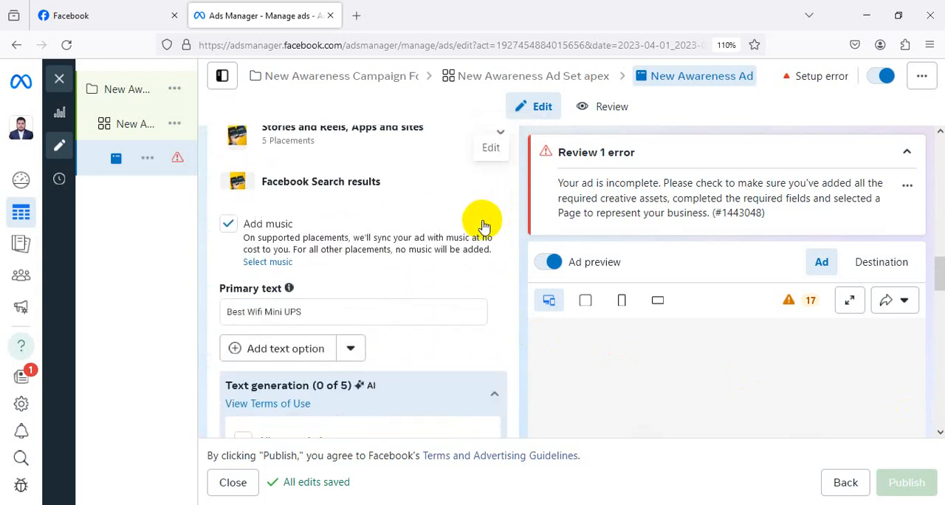
{"action": "scroll", "coordinate": [480, 244], "scroll_direction": "down", "scroll_amount": 15}
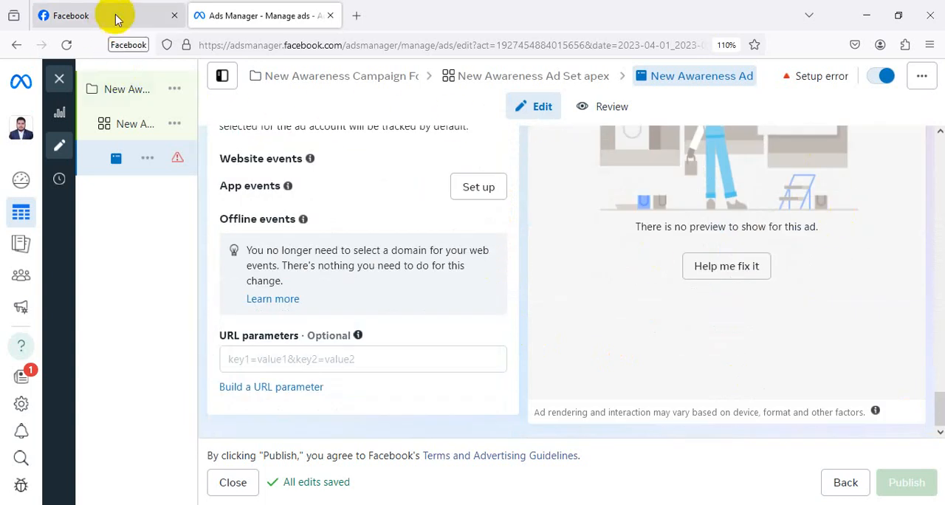
Return to New Awareness Ad Set apex and switch its audience from Advantage+ to the original audience options.
{"action": "mouse_move", "coordinate": [130, 131]}
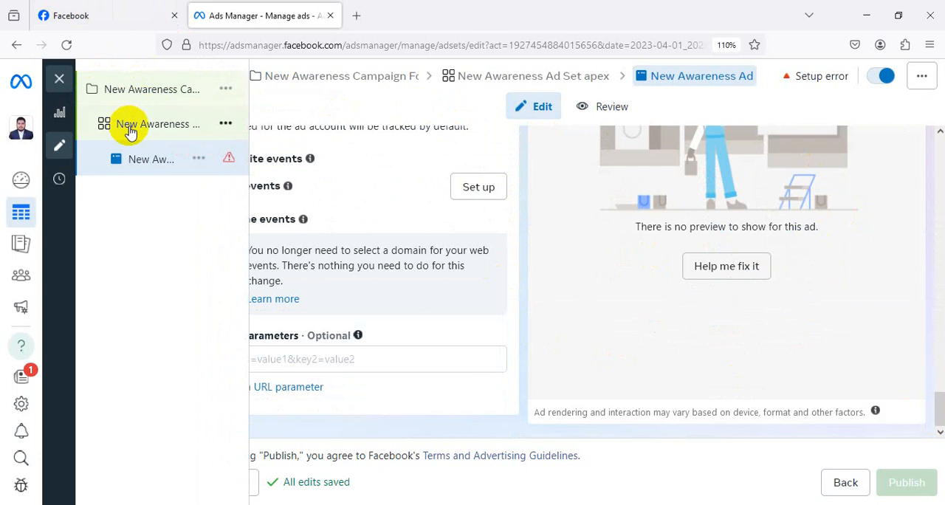
{"action": "left_click", "coordinate": [131, 132]}
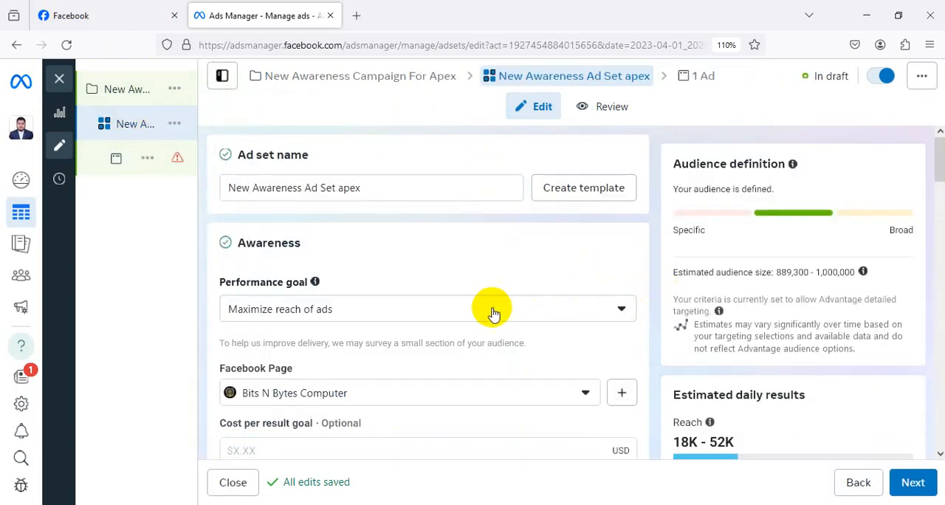
{"action": "scroll", "coordinate": [490, 312], "scroll_direction": "down", "scroll_amount": 5}
{"action": "scroll", "coordinate": [546, 328], "scroll_direction": "down", "scroll_amount": 10}
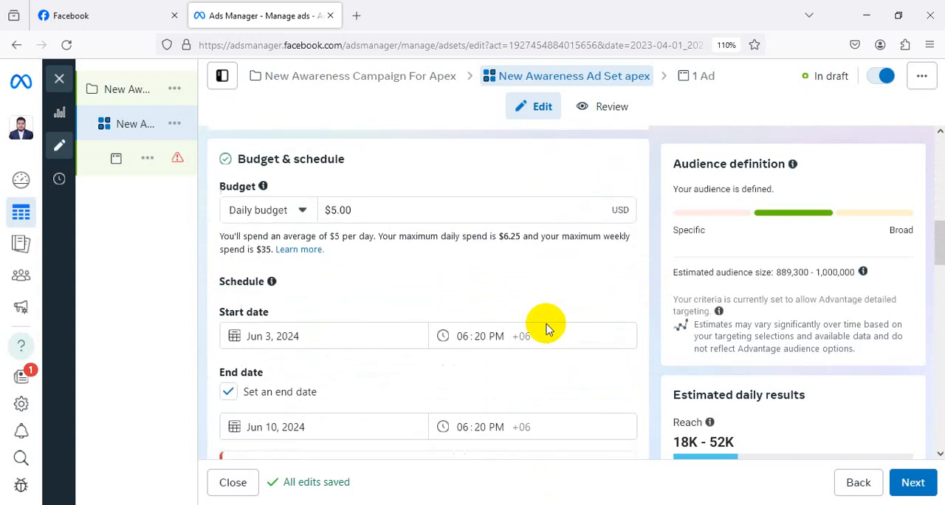
{"action": "scroll", "coordinate": [546, 328], "scroll_direction": "down", "scroll_amount": 10}
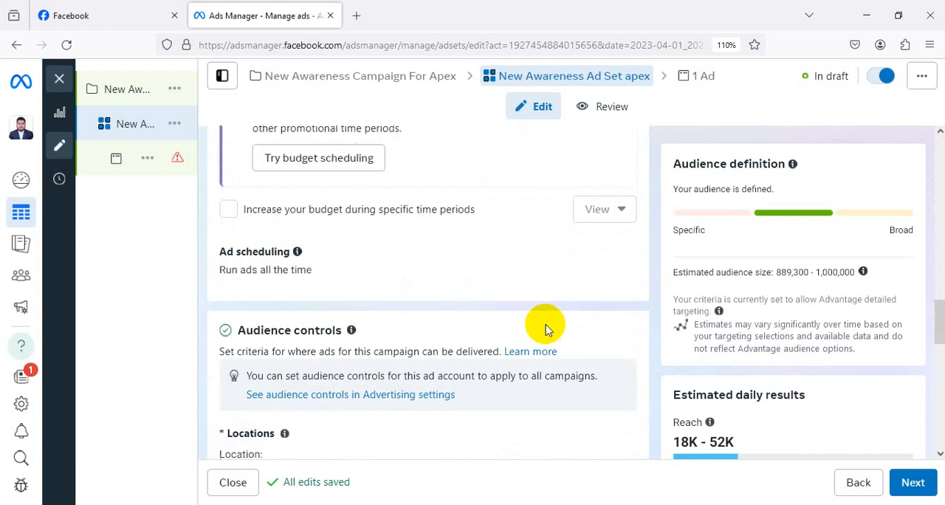
{"action": "scroll", "coordinate": [544, 328], "scroll_direction": "down", "scroll_amount": 8}
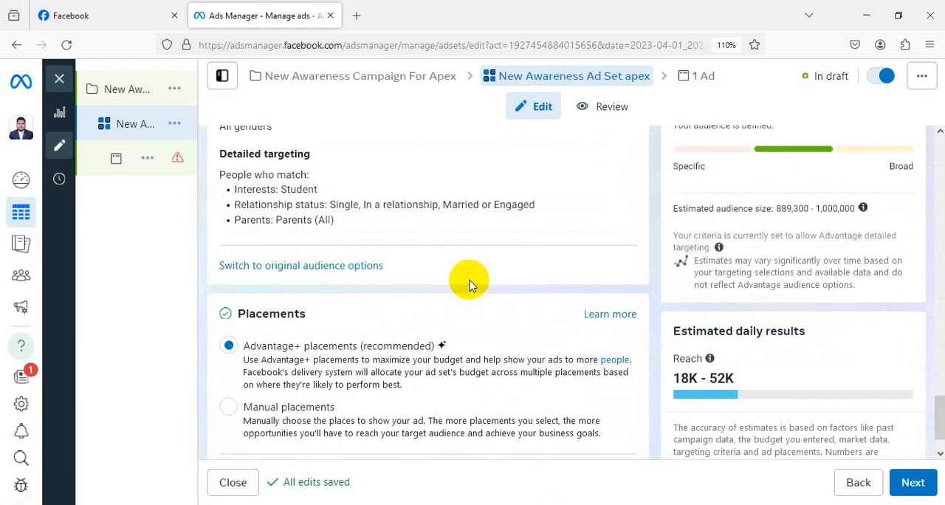
{"action": "scroll", "coordinate": [472, 286], "scroll_direction": "up", "scroll_amount": 1}
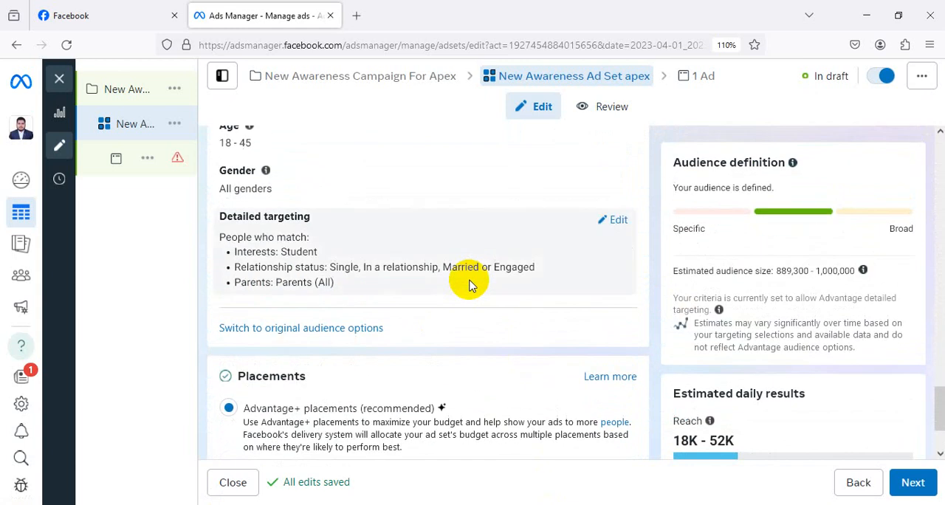
{"action": "left_click", "coordinate": [338, 327]}
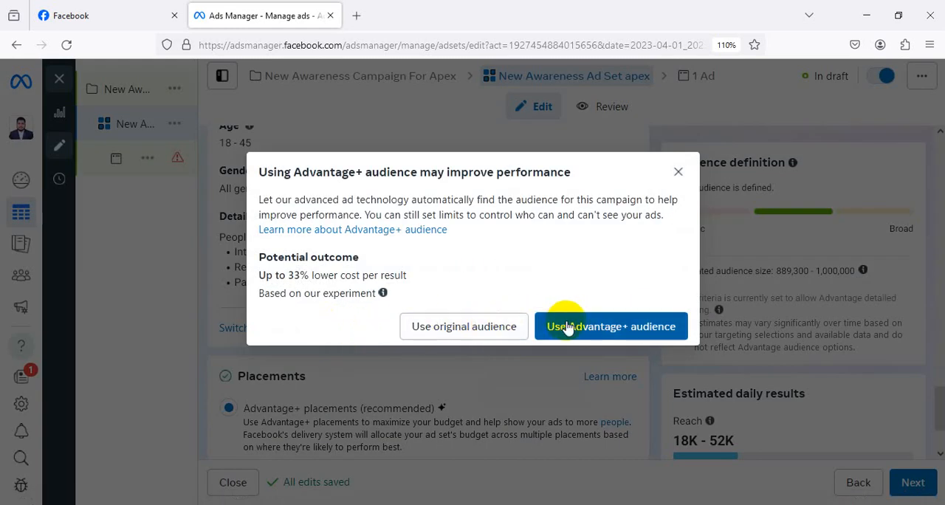
{"action": "left_click", "coordinate": [457, 334]}
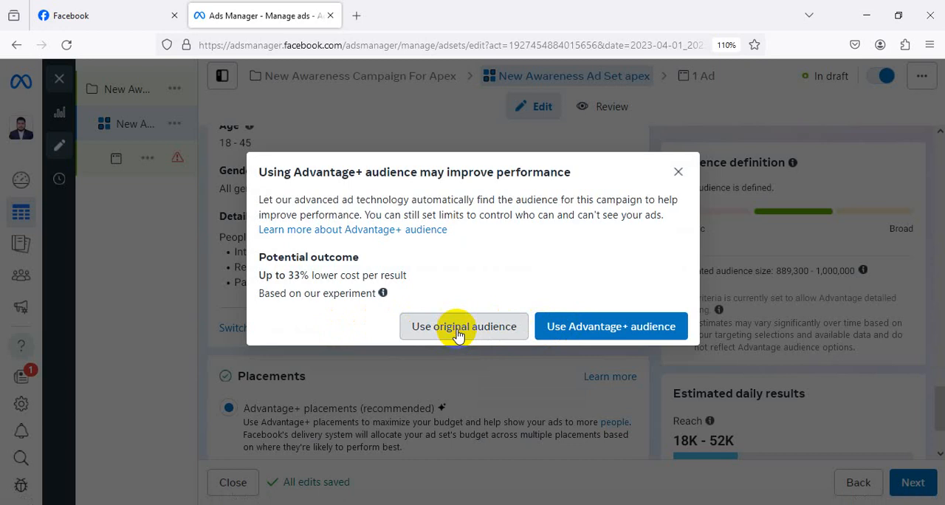
Review the ad set's original audience options, including custom audiences, locations, age and detailed targeting, along with its schedule.
{"action": "scroll", "coordinate": [478, 310], "scroll_direction": "down", "scroll_amount": 5}
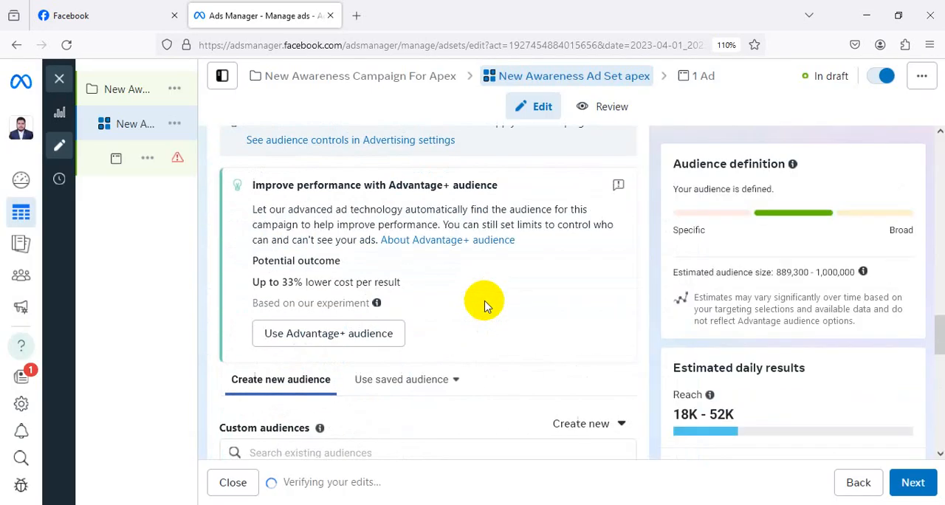
{"action": "scroll", "coordinate": [485, 305], "scroll_direction": "down", "scroll_amount": 7}
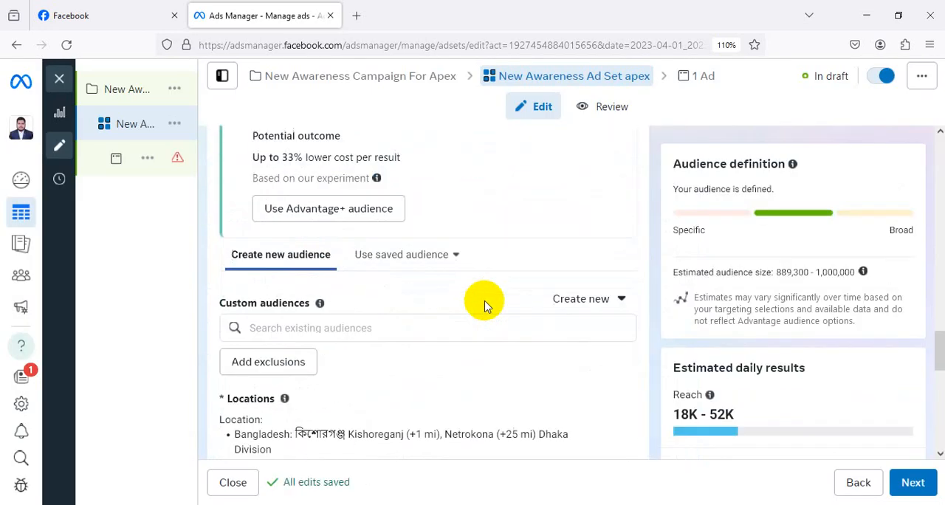
{"action": "scroll", "coordinate": [485, 305], "scroll_direction": "down", "scroll_amount": 5}
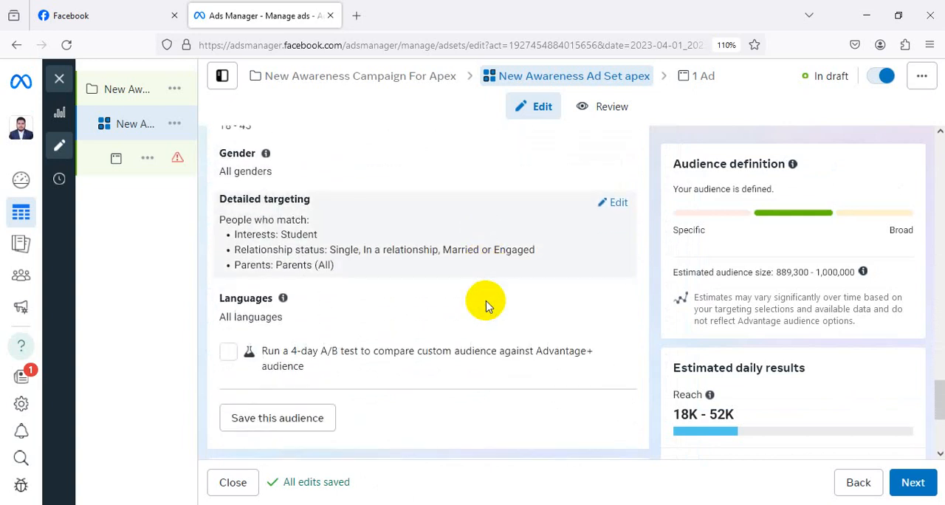
{"action": "scroll", "coordinate": [487, 305], "scroll_direction": "up", "scroll_amount": 3}
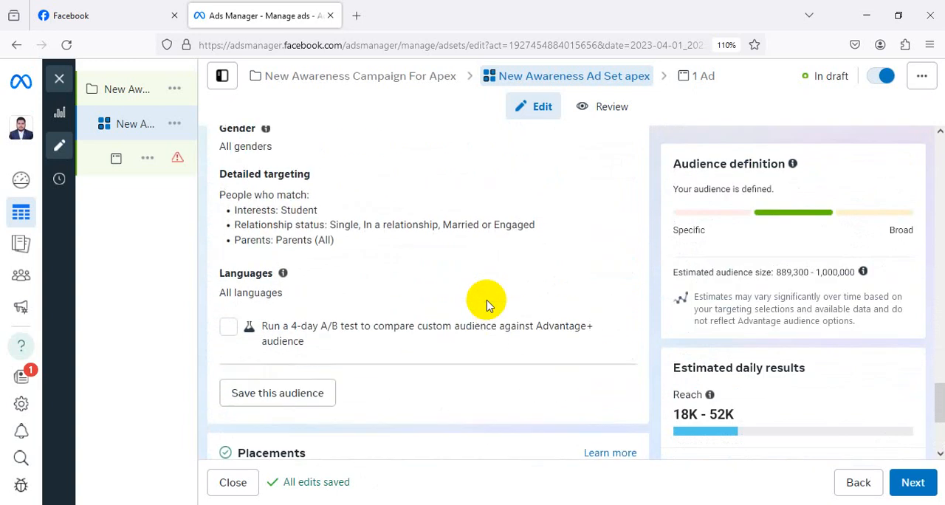
{"action": "scroll", "coordinate": [486, 305], "scroll_direction": "up", "scroll_amount": 5}
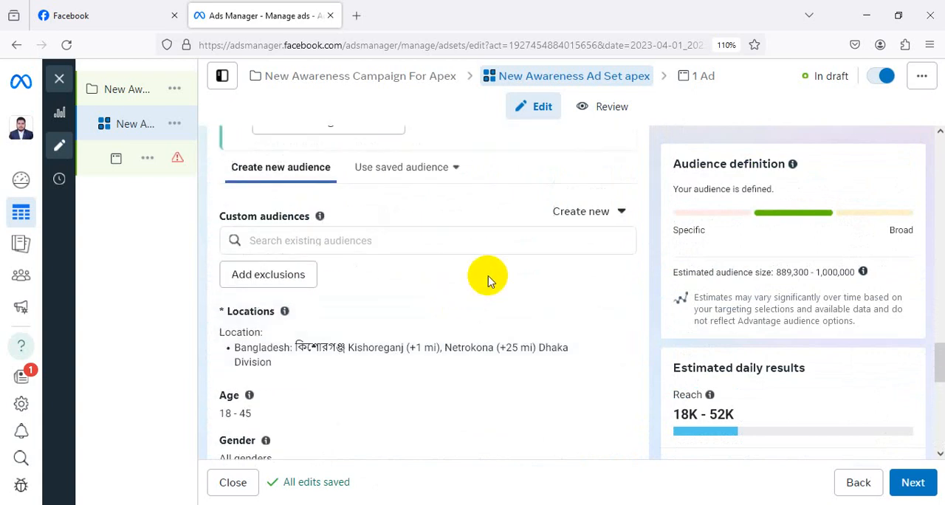
{"action": "scroll", "coordinate": [487, 279], "scroll_direction": "up", "scroll_amount": 7}
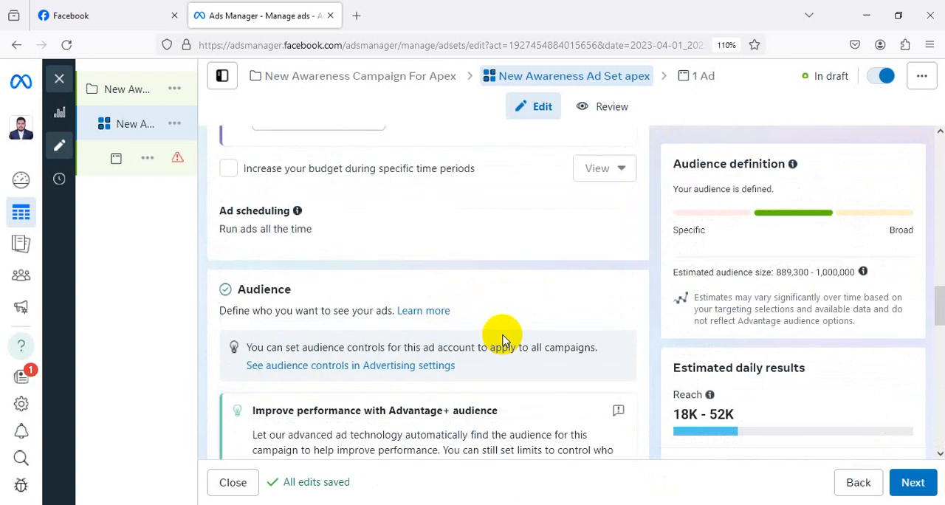
{"action": "scroll", "coordinate": [502, 341], "scroll_direction": "up", "scroll_amount": 6}
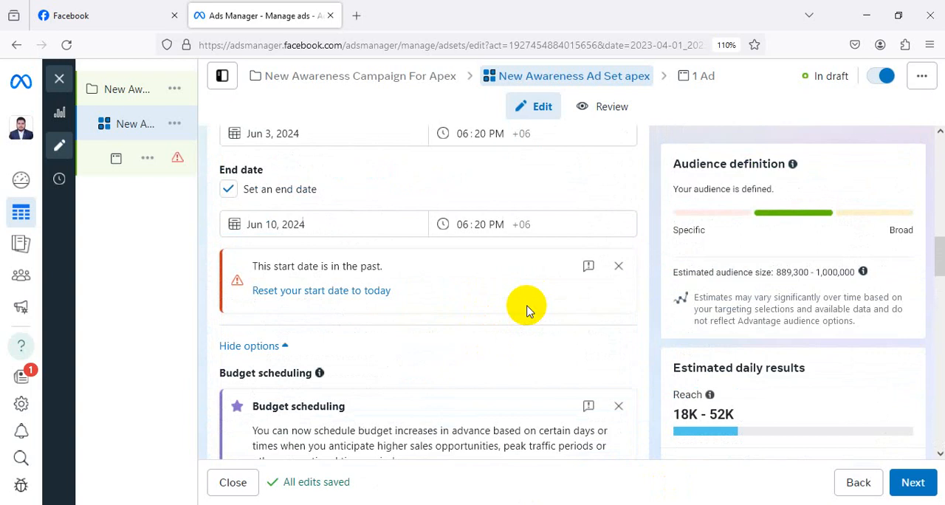
{"action": "scroll", "coordinate": [526, 310], "scroll_direction": "down", "scroll_amount": 5}
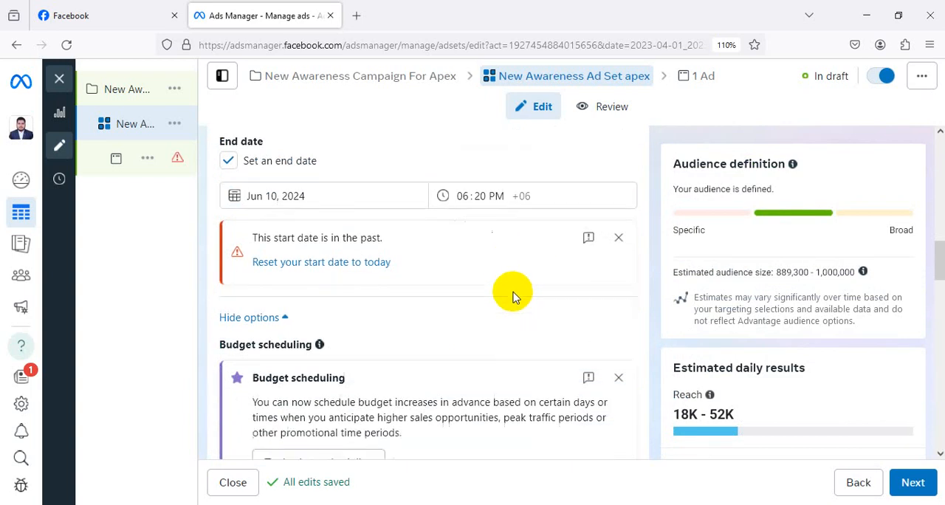
{"action": "scroll", "coordinate": [512, 294], "scroll_direction": "down", "scroll_amount": 4}
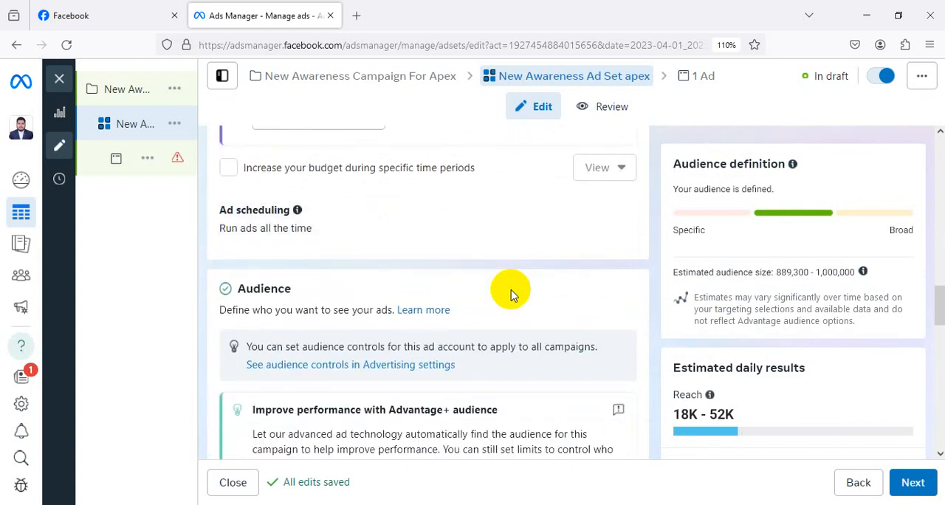
{"action": "scroll", "coordinate": [506, 293], "scroll_direction": "down", "scroll_amount": 2}
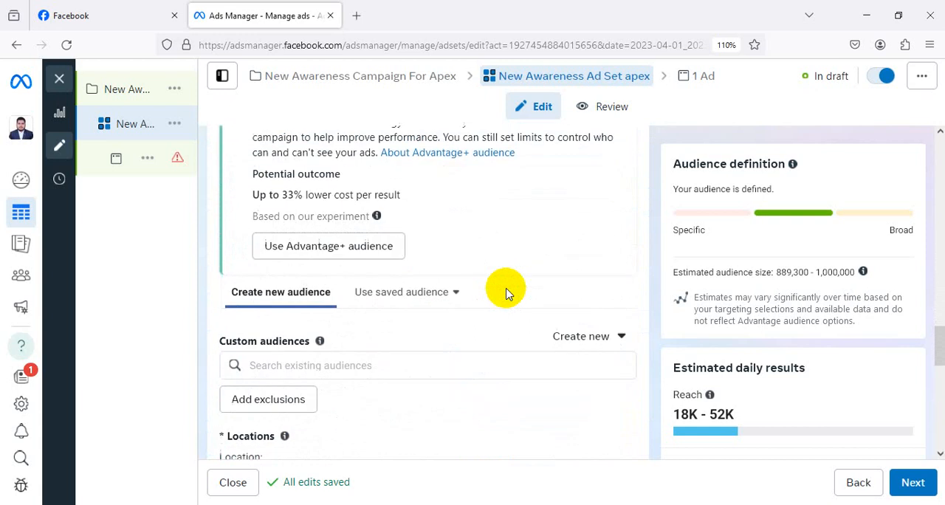
{"action": "scroll", "coordinate": [402, 281], "scroll_direction": "down", "scroll_amount": 2}
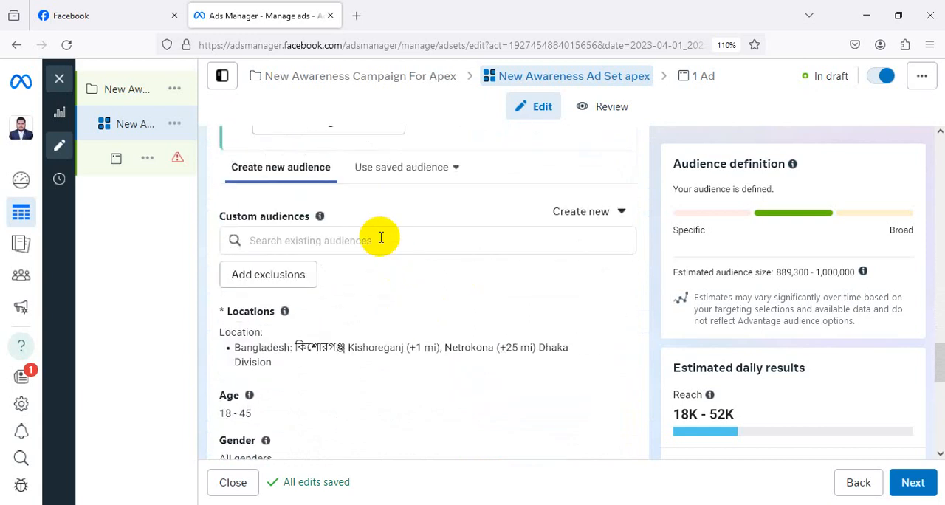
Clear the ad set's detailed targeting by removing the parents, relationship status and Student interest entries.
{"action": "scroll", "coordinate": [390, 226], "scroll_direction": "down", "scroll_amount": 5}
{"action": "scroll", "coordinate": [443, 243], "scroll_direction": "up", "scroll_amount": 1}
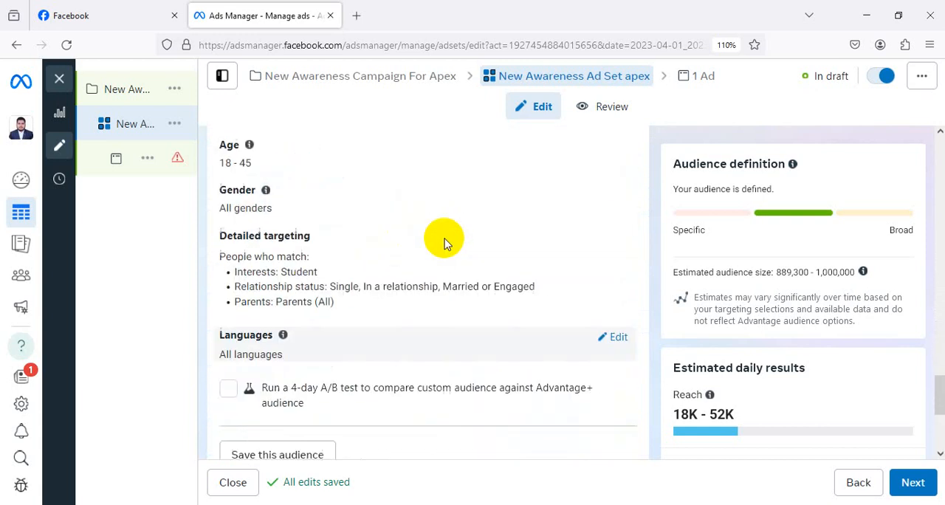
{"action": "left_click", "coordinate": [614, 241]}
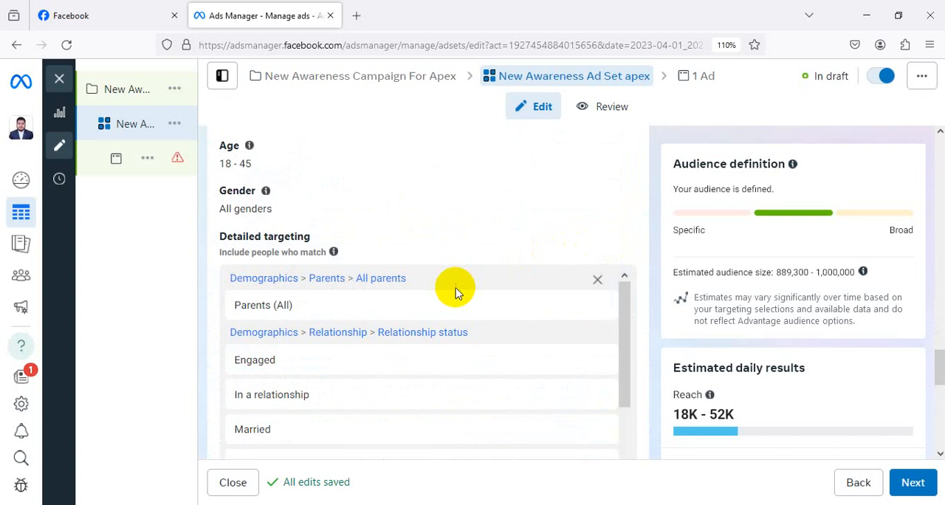
{"action": "left_click", "coordinate": [598, 280]}
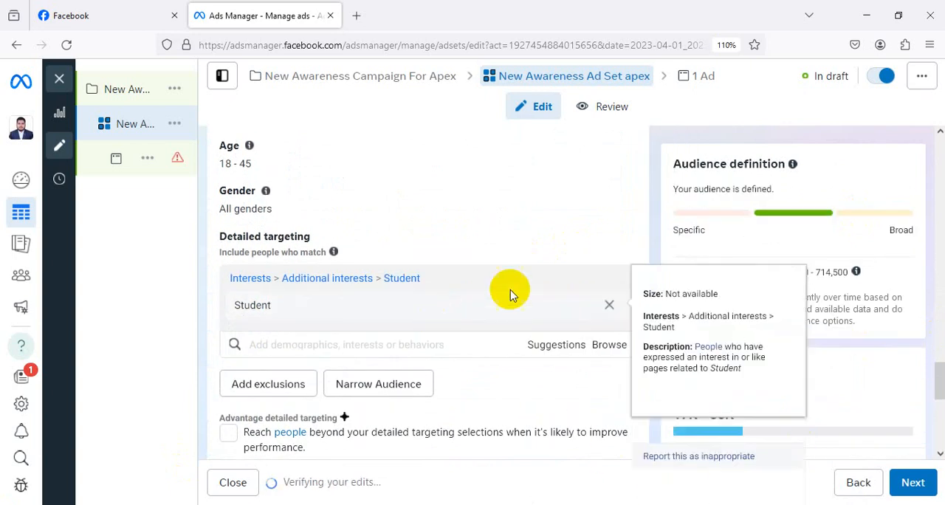
{"action": "left_click", "coordinate": [609, 285]}
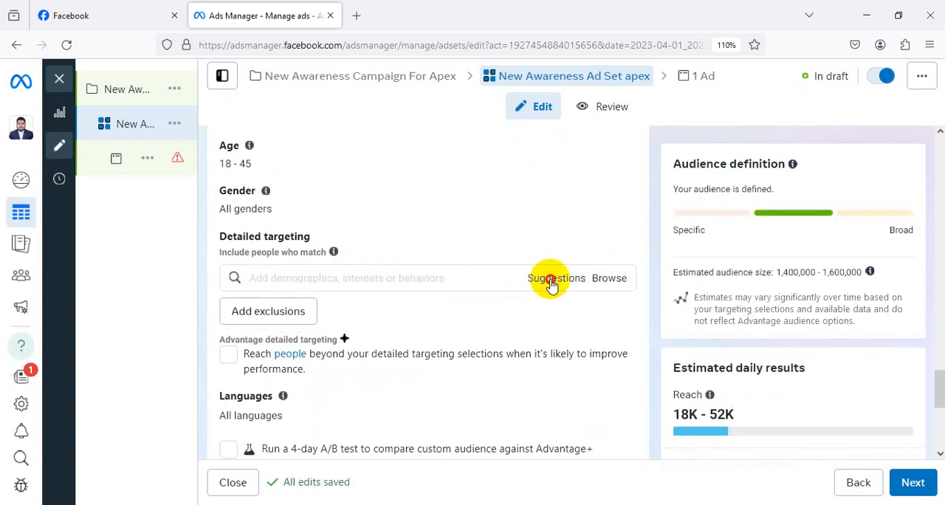
Add the education levels High school grad and In college from the Demographics category to the detailed targeting.
{"action": "left_click", "coordinate": [551, 283]}
{"action": "left_click", "coordinate": [606, 285]}
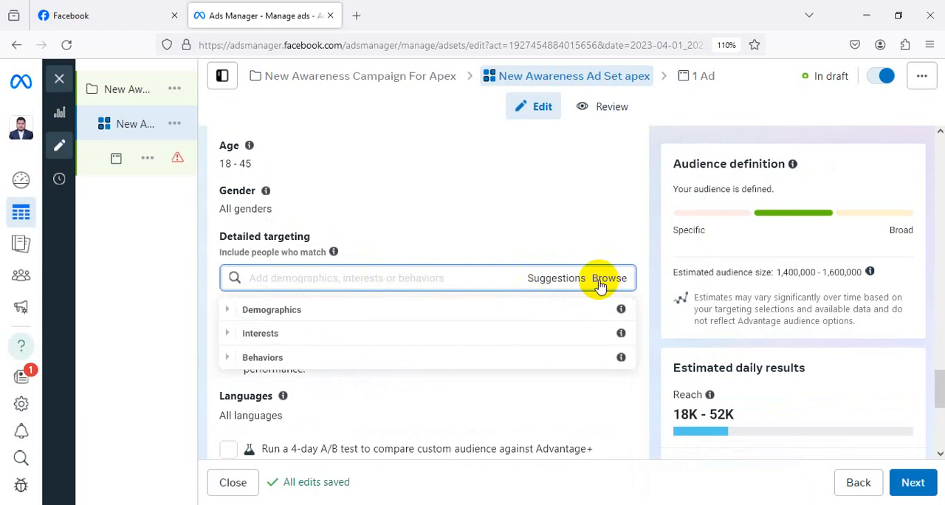
{"action": "left_click", "coordinate": [227, 277]}
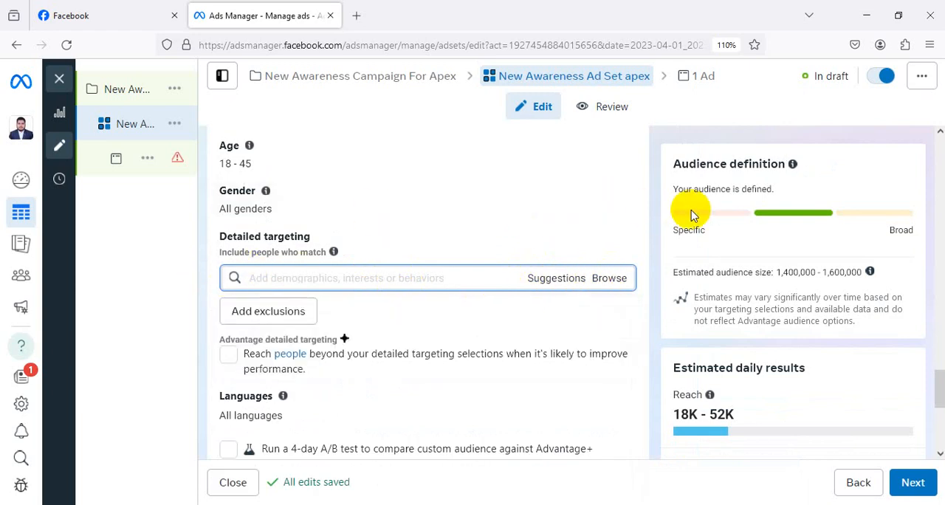
{"action": "left_click", "coordinate": [609, 285]}
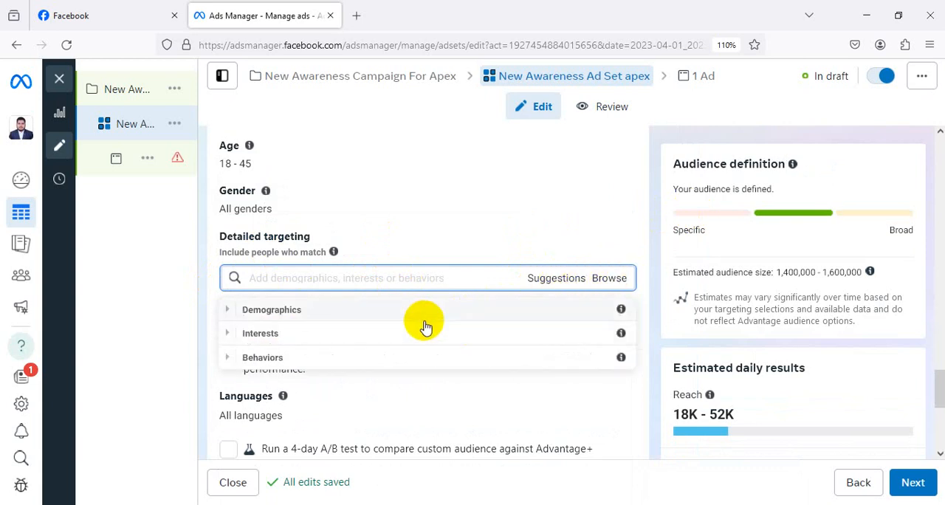
{"action": "left_click", "coordinate": [290, 317]}
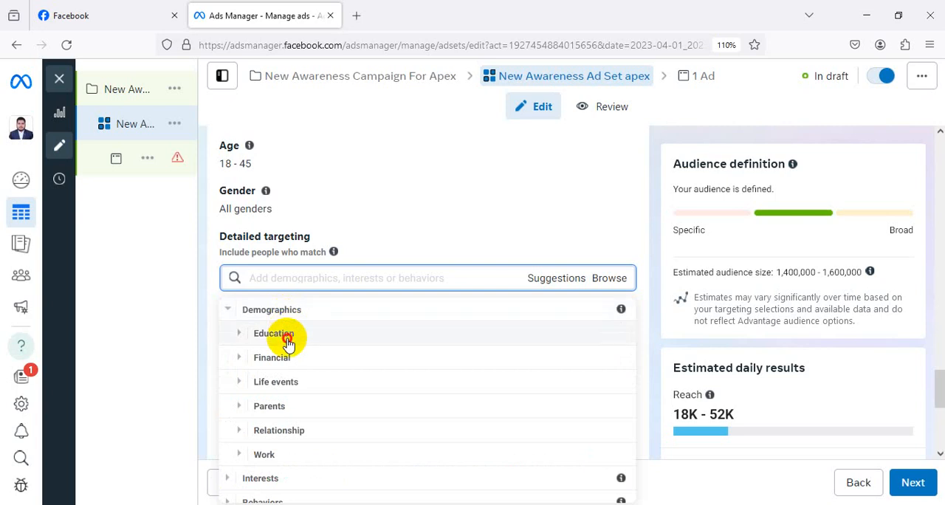
{"action": "left_click", "coordinate": [288, 336]}
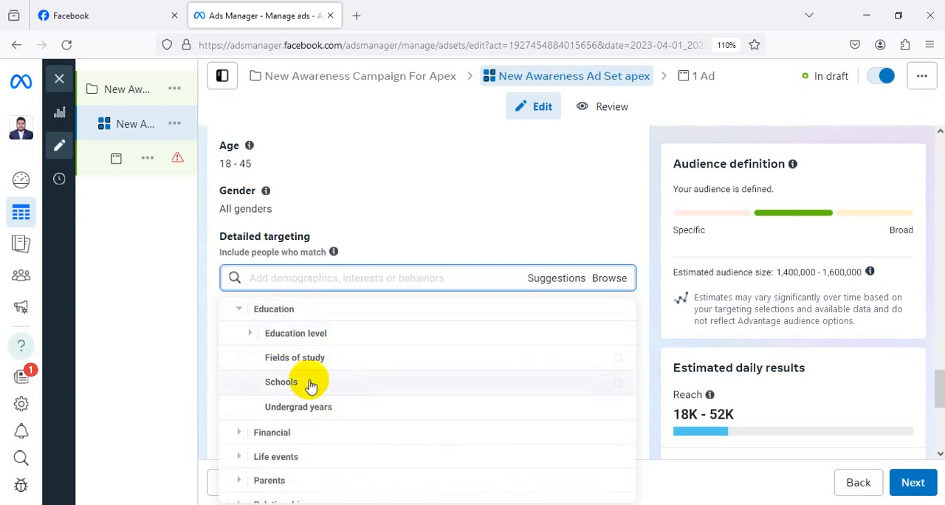
{"action": "left_click", "coordinate": [321, 335]}
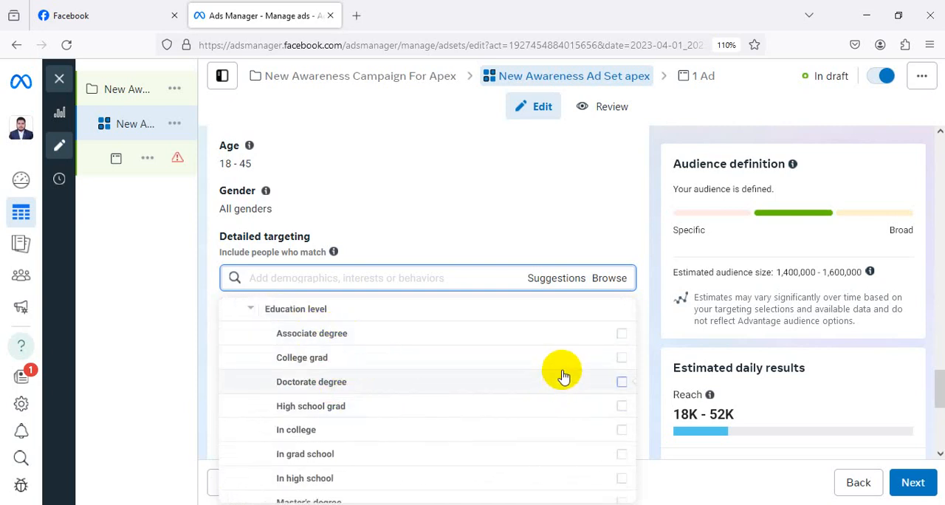
{"action": "left_click", "coordinate": [331, 413]}
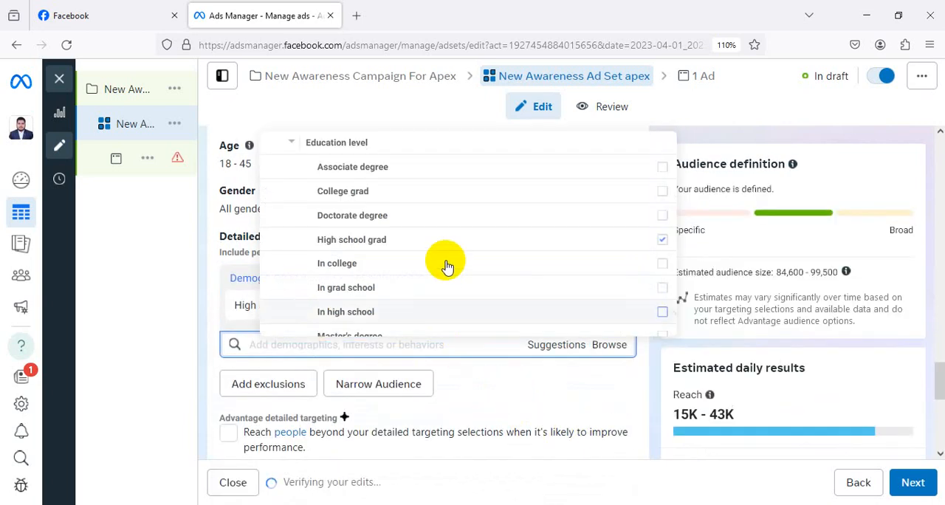
{"action": "mouse_move", "coordinate": [440, 262]}
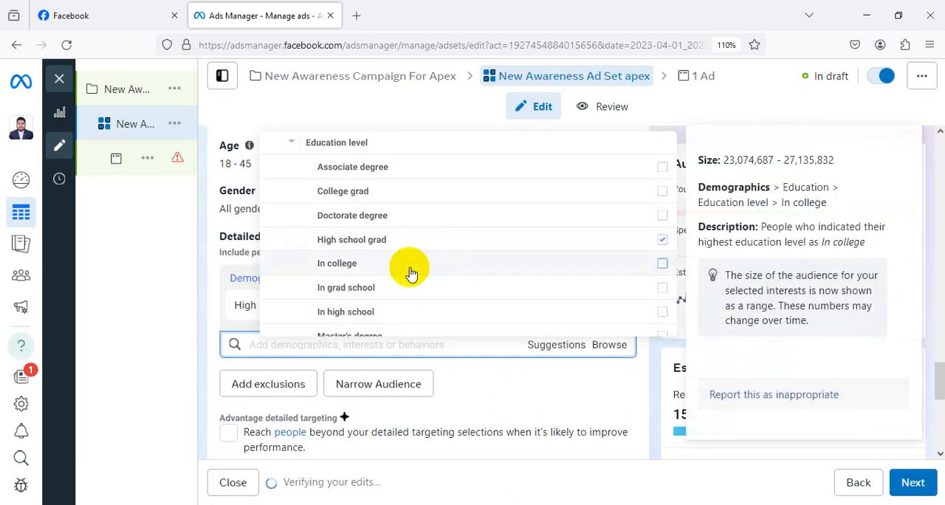
{"action": "left_click", "coordinate": [414, 271]}
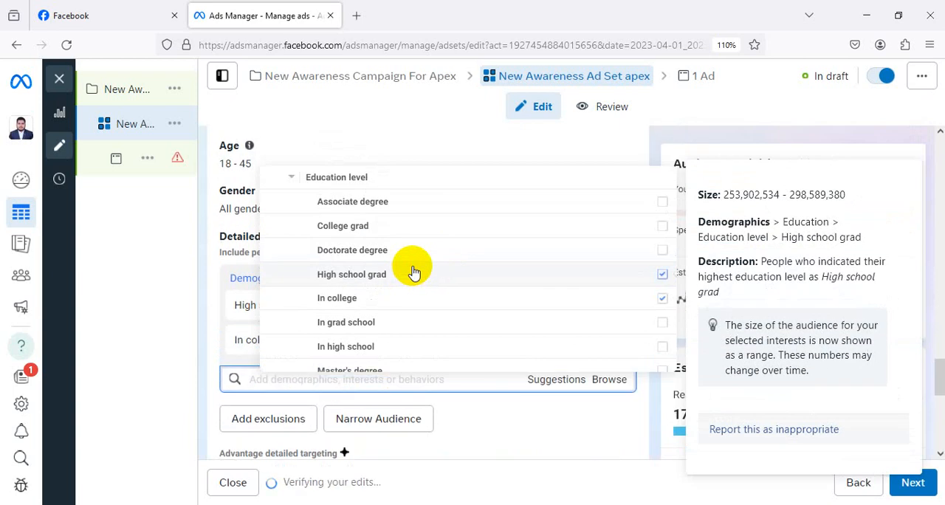
{"action": "left_click", "coordinate": [206, 310]}
Add the interest Beer (alcoholic drinks) from Food and drink > Alcoholic beverages to the detailed targeting.
{"action": "left_click", "coordinate": [605, 380]}
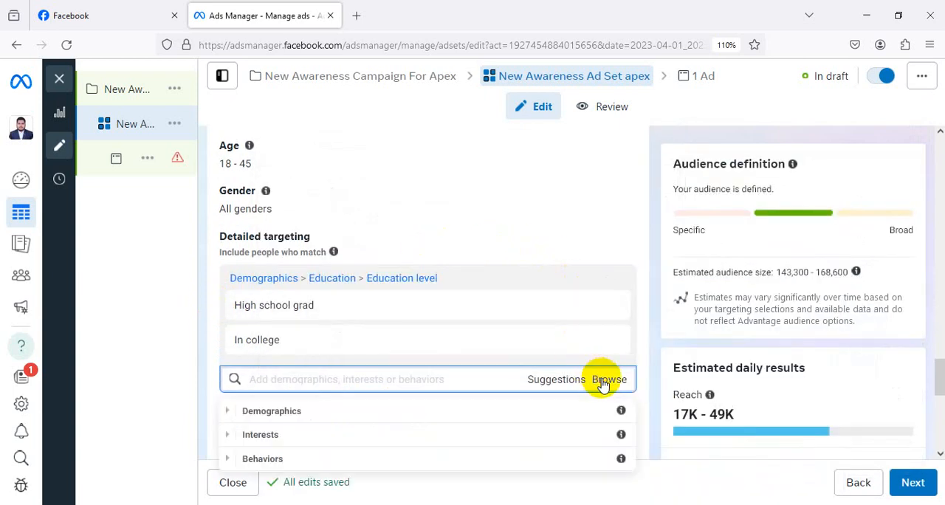
{"action": "scroll", "coordinate": [531, 321], "scroll_direction": "down", "scroll_amount": 2}
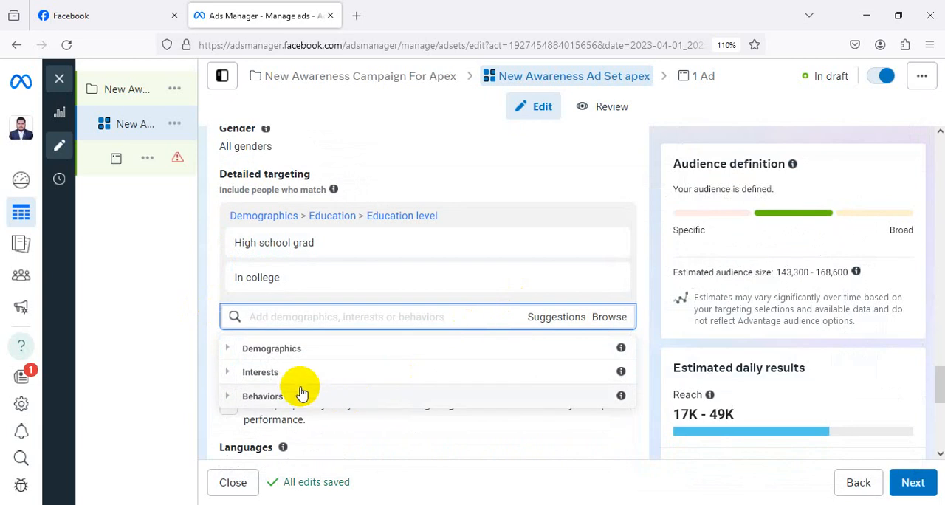
{"action": "left_click", "coordinate": [293, 372]}
{"action": "scroll", "coordinate": [572, 331], "scroll_direction": "down", "scroll_amount": 3}
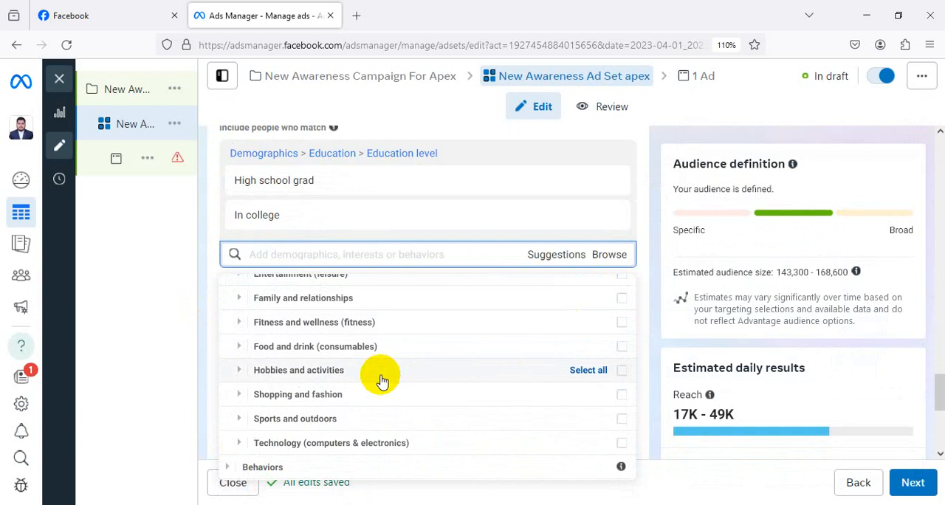
{"action": "left_click", "coordinate": [336, 347]}
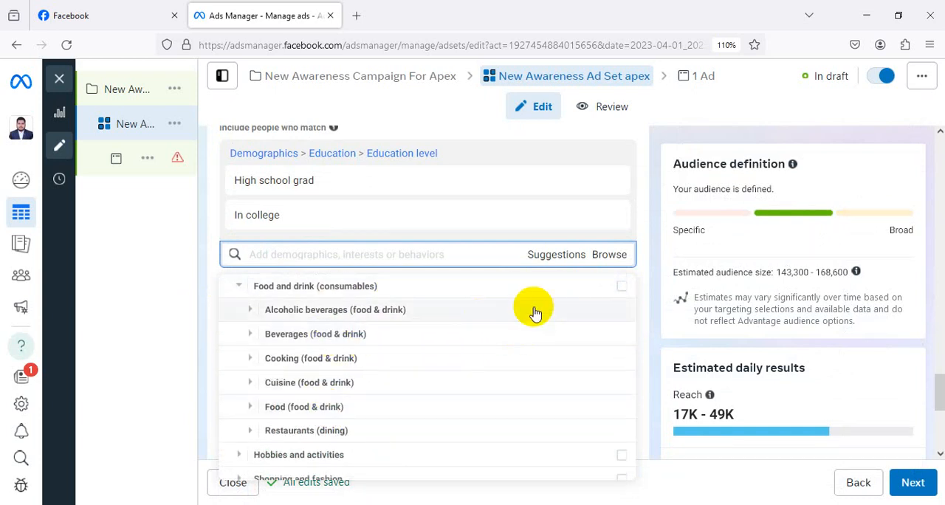
{"action": "left_click", "coordinate": [618, 318]}
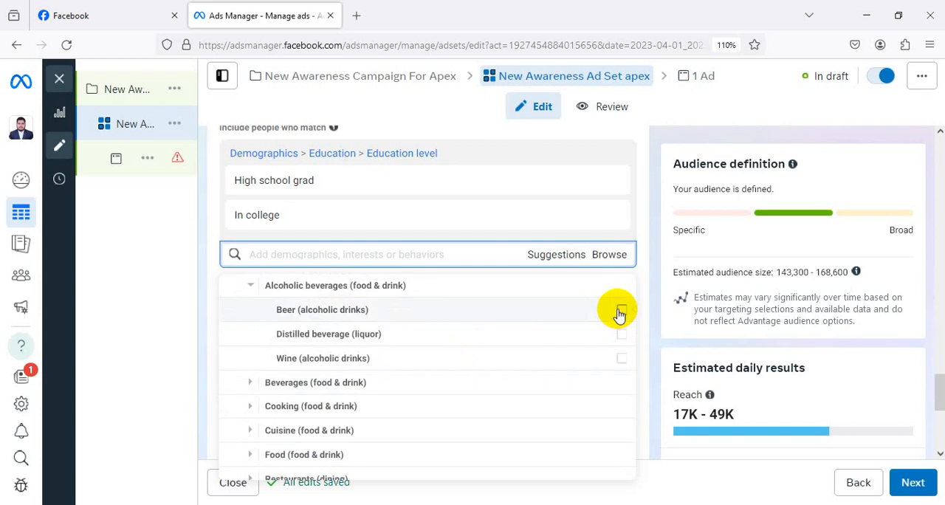
{"action": "left_click", "coordinate": [620, 310]}
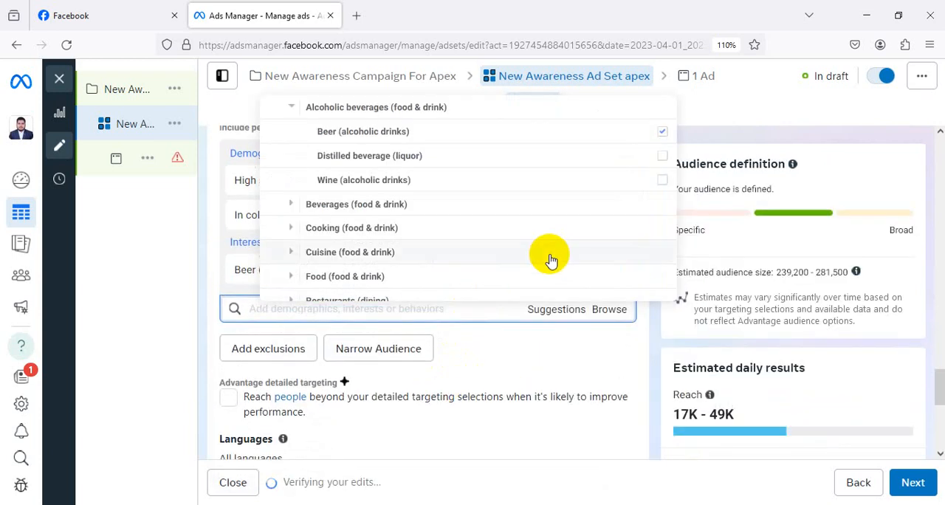
{"action": "left_click", "coordinate": [605, 313]}
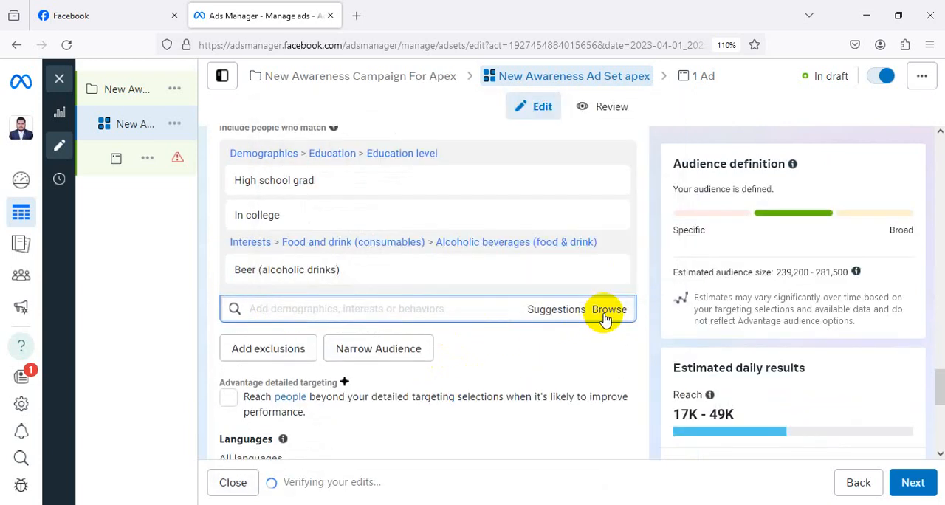
Browse the Behaviors category of the detailed targeting and examine the Mobile Device User/Device Use Time options.
{"action": "left_click", "coordinate": [605, 313]}
{"action": "left_click", "coordinate": [313, 387]}
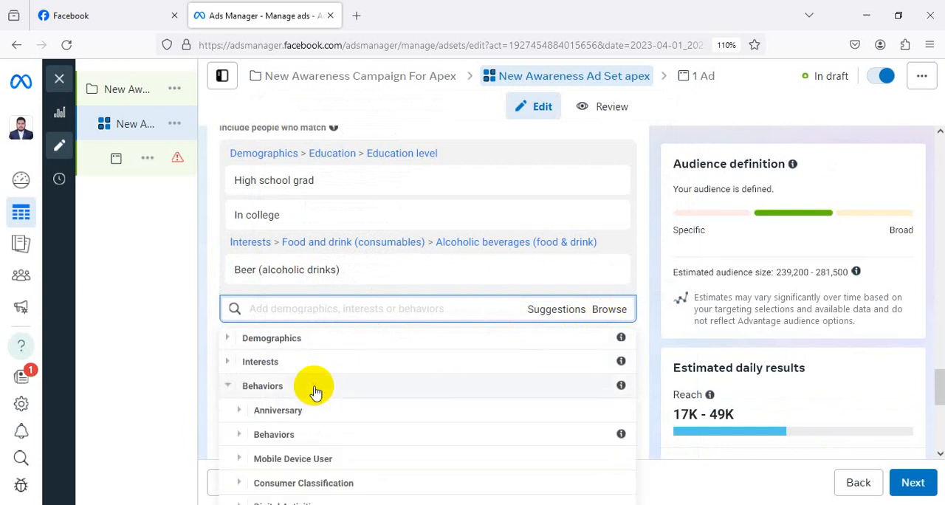
{"action": "scroll", "coordinate": [597, 321], "scroll_direction": "down", "scroll_amount": 1}
{"action": "scroll", "coordinate": [453, 321], "scroll_direction": "down", "scroll_amount": 1}
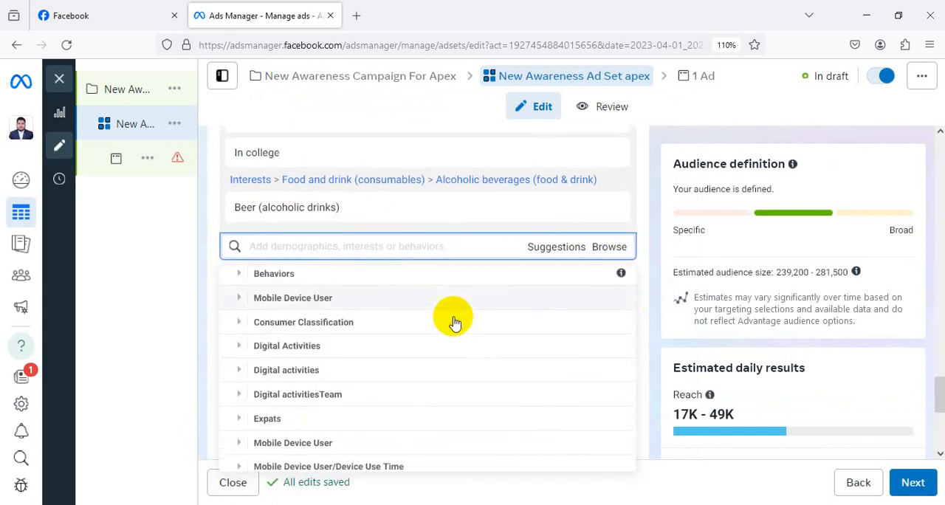
{"action": "scroll", "coordinate": [450, 325], "scroll_direction": "down", "scroll_amount": 2}
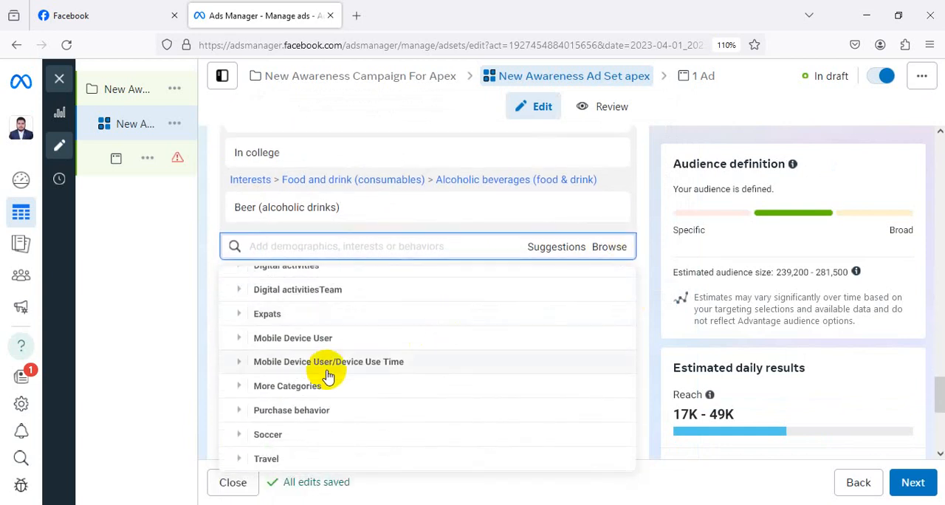
{"action": "left_click", "coordinate": [344, 365]}
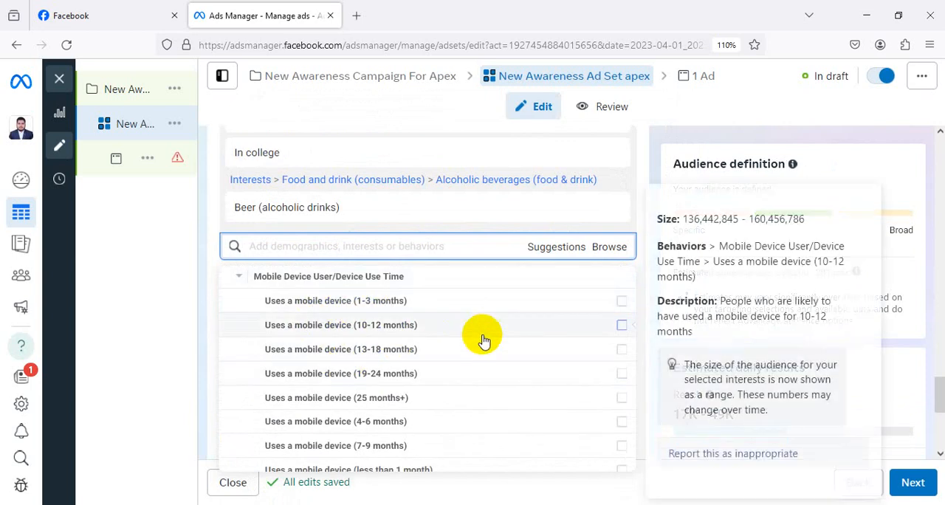
{"action": "mouse_move", "coordinate": [341, 303]}
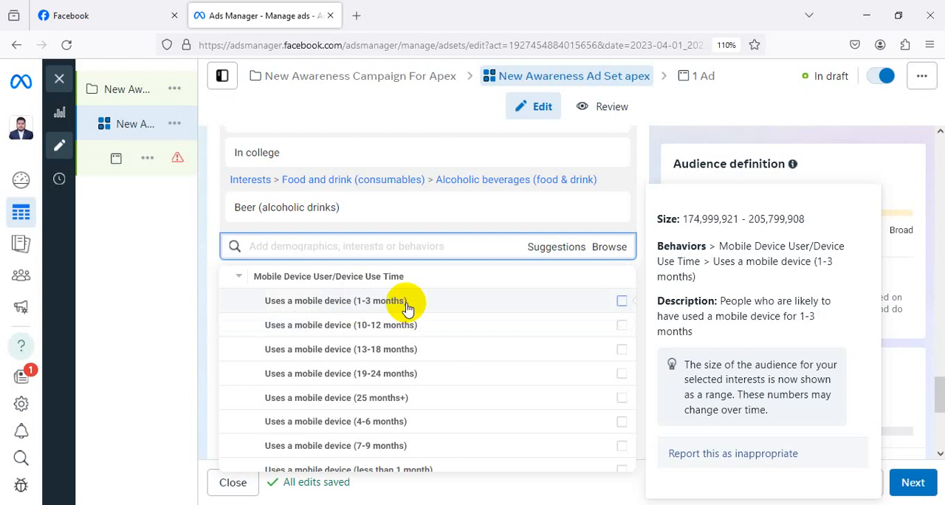
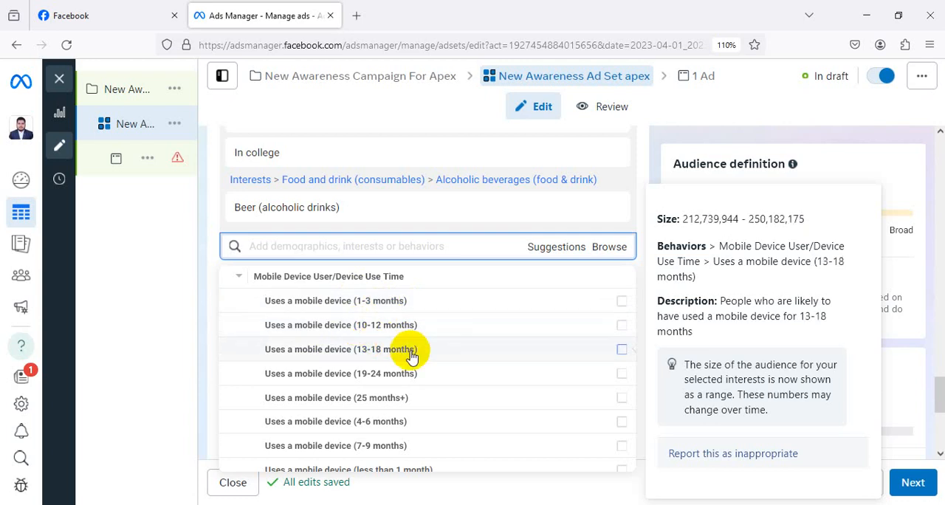
Examine the remaining Mobile Device User/Device Use Time options and the Travel options in the Behaviors category.
{"action": "scroll", "coordinate": [407, 357], "scroll_direction": "down", "scroll_amount": 1}
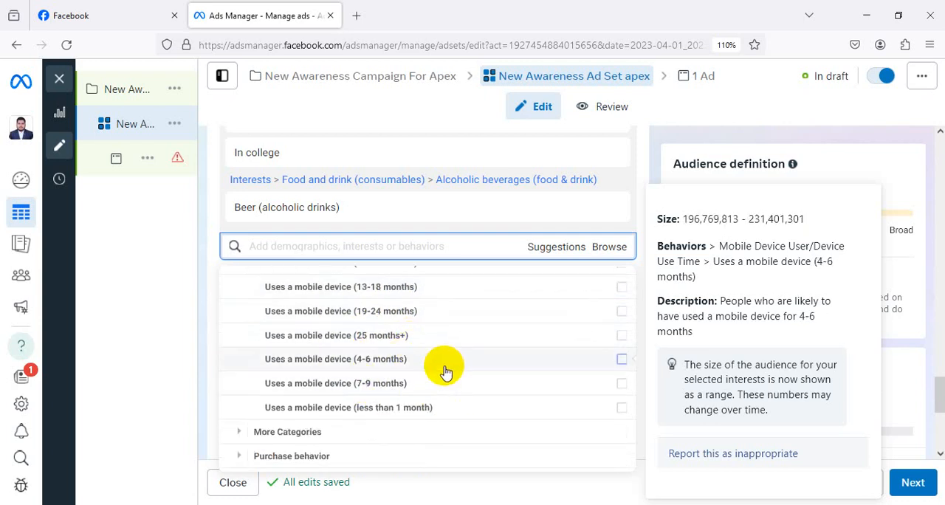
{"action": "scroll", "coordinate": [434, 378], "scroll_direction": "down", "scroll_amount": 1}
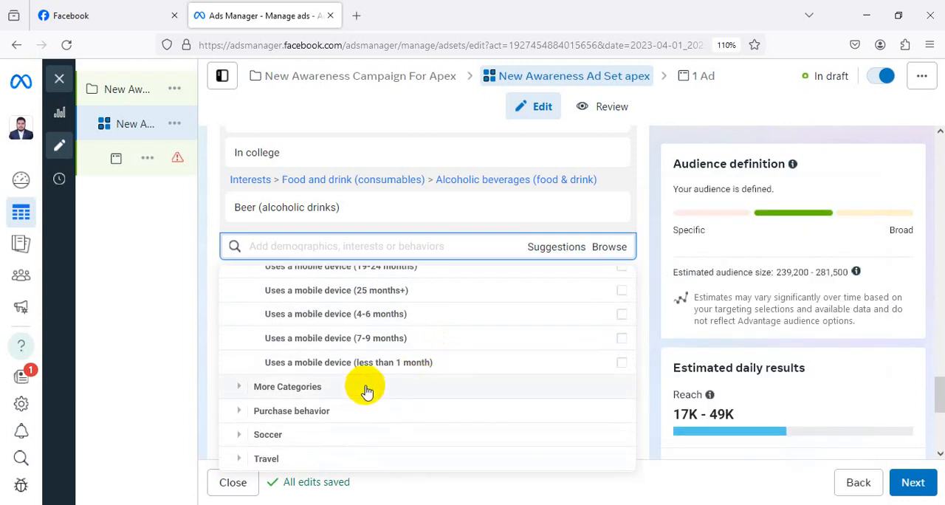
{"action": "left_click", "coordinate": [312, 465]}
{"action": "scroll", "coordinate": [375, 461], "scroll_direction": "down", "scroll_amount": 2}
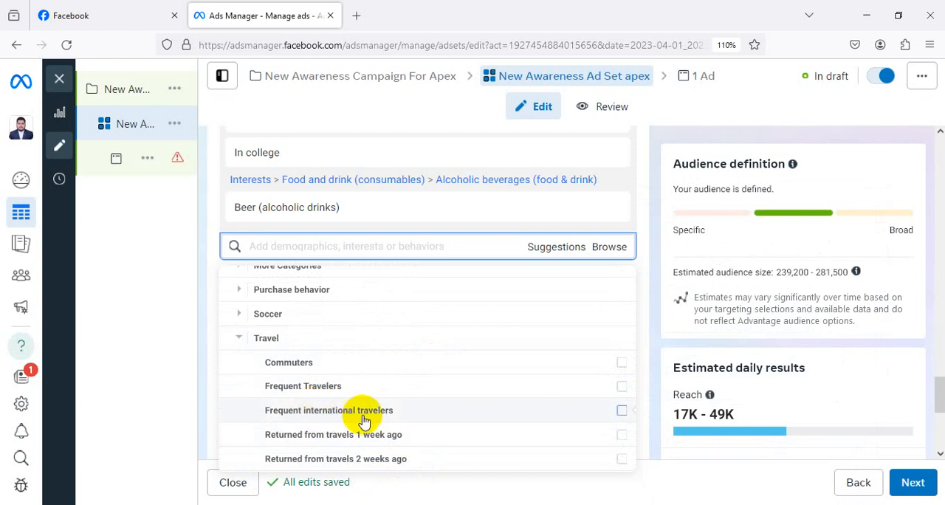
{"action": "scroll", "coordinate": [554, 418], "scroll_direction": "up", "scroll_amount": 3}
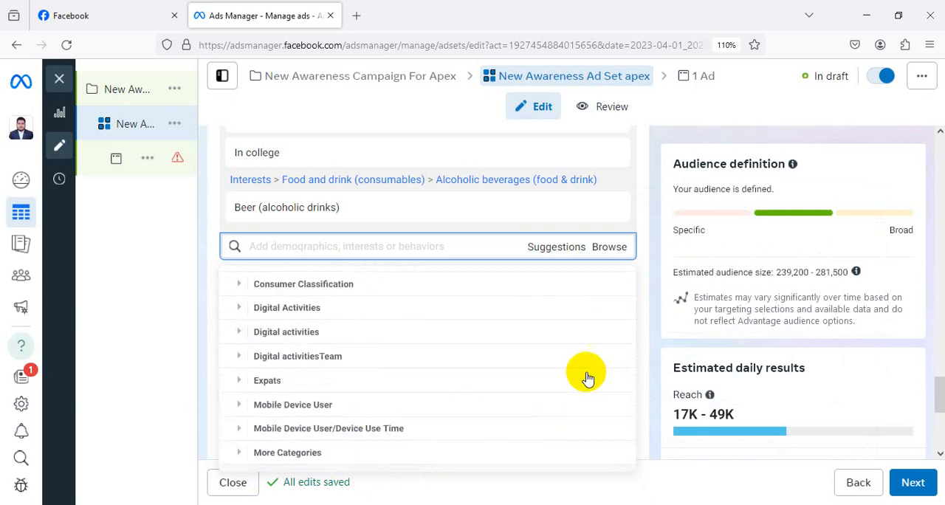
Reopen the detailed targeting browse list at its top-level categories.
{"action": "left_click", "coordinate": [623, 251]}
{"action": "left_click", "coordinate": [622, 251]}
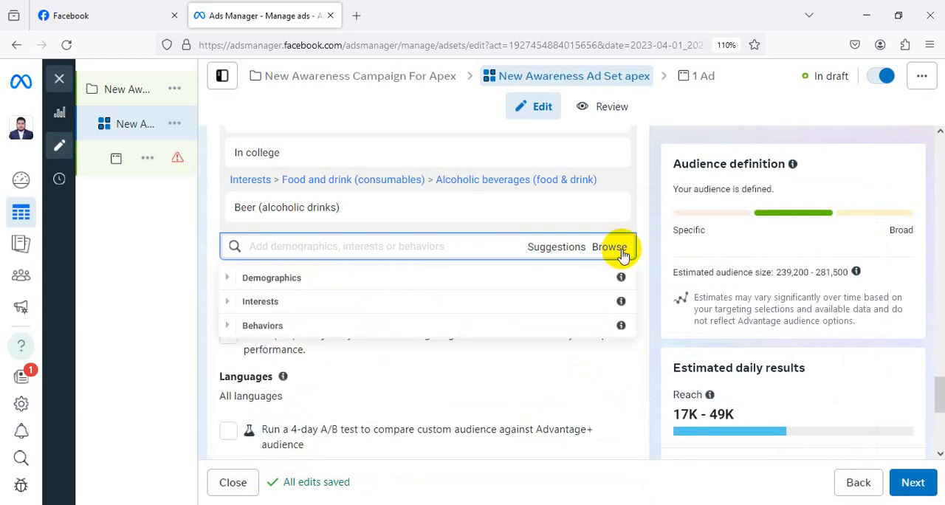
{"action": "left_click", "coordinate": [618, 252]}
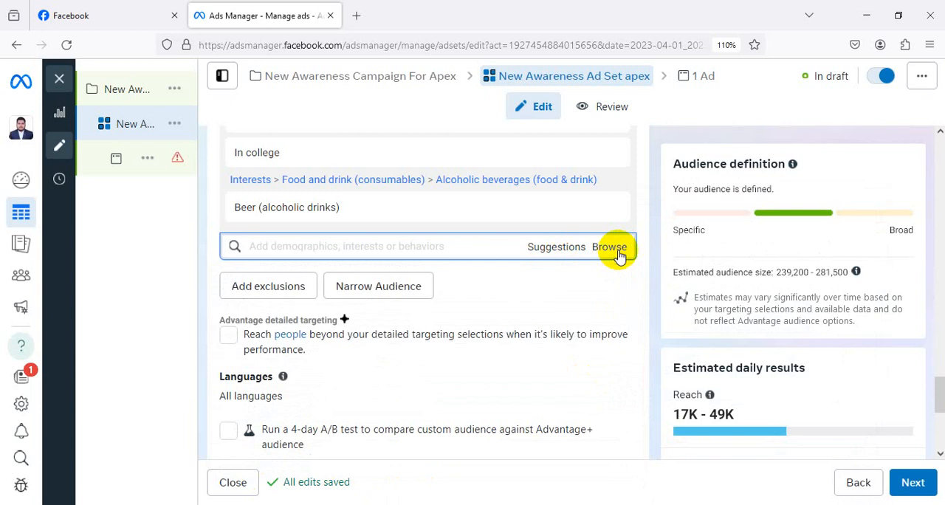
{"action": "left_click", "coordinate": [618, 254]}
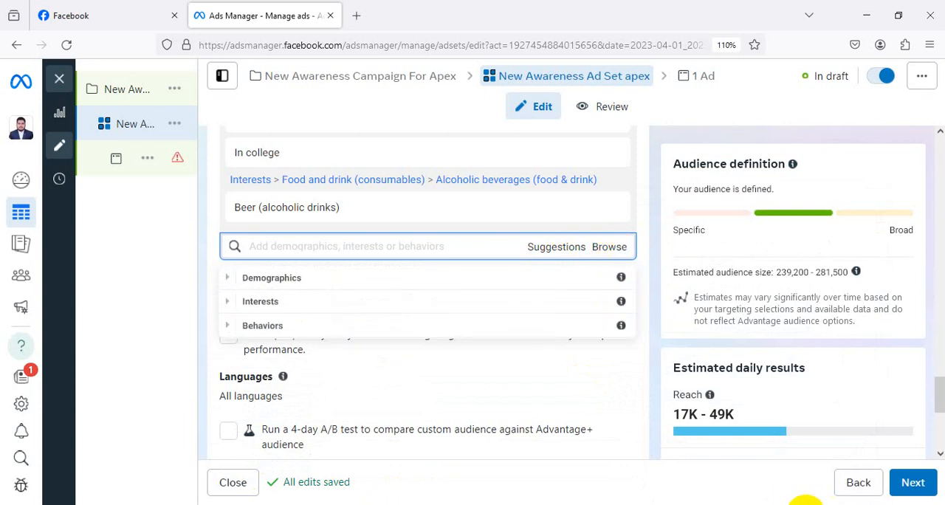
Mark the Browse option with a red arrow in a temporary screen capture and discard the capture.
{"action": "key", "text": "Print"}
{"action": "left_click_drag", "start_coordinate": [419, 170], "coordinate": [730, 361]}
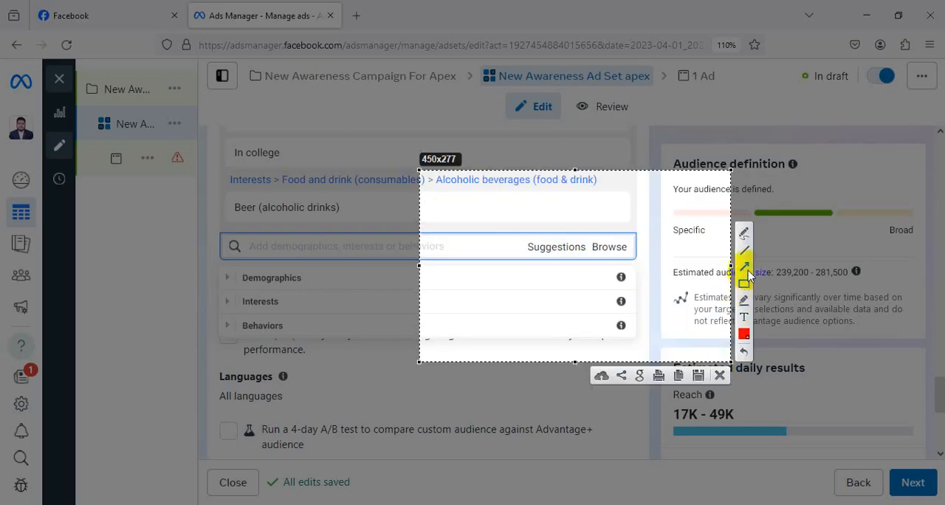
{"action": "left_click_drag", "start_coordinate": [707, 162], "coordinate": [625, 245]}
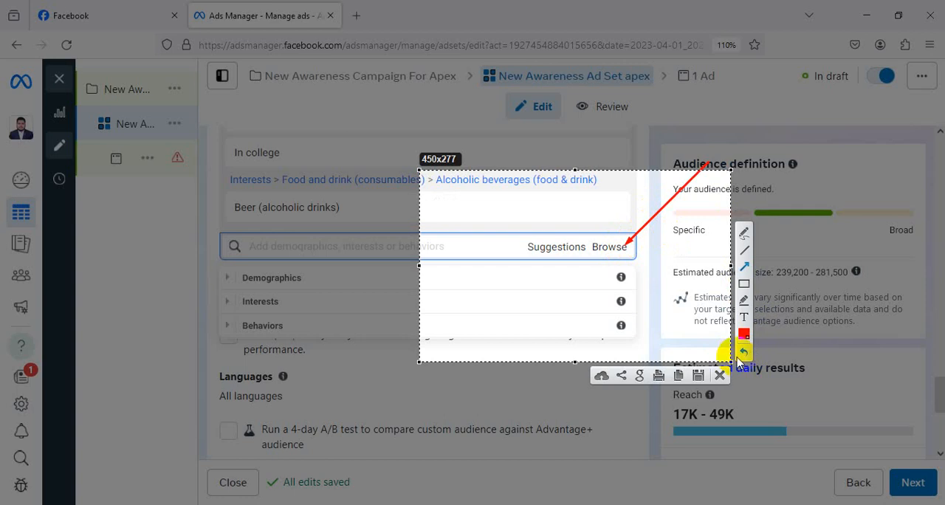
{"action": "left_click", "coordinate": [719, 375]}
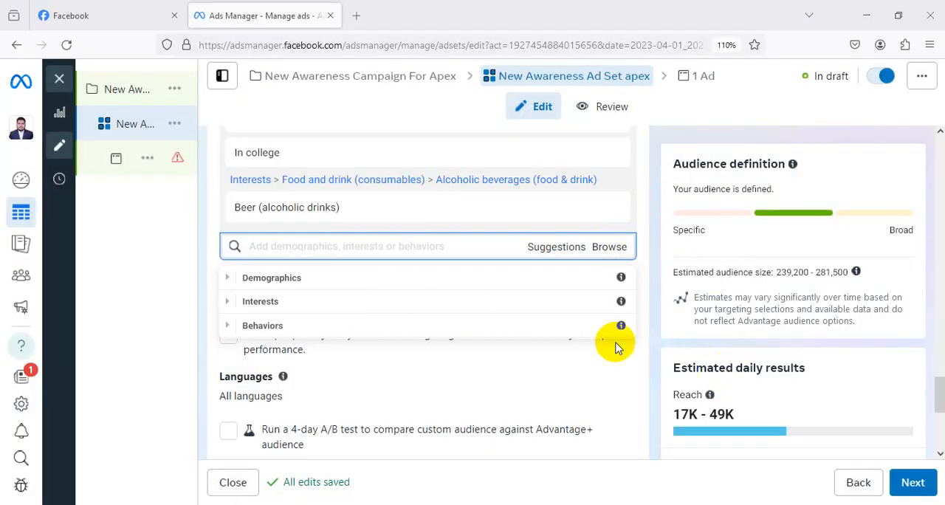
Look through the subcategories under Interests in the detailed targeting browse list and return to the top-level categories.
{"action": "left_click", "coordinate": [288, 302]}
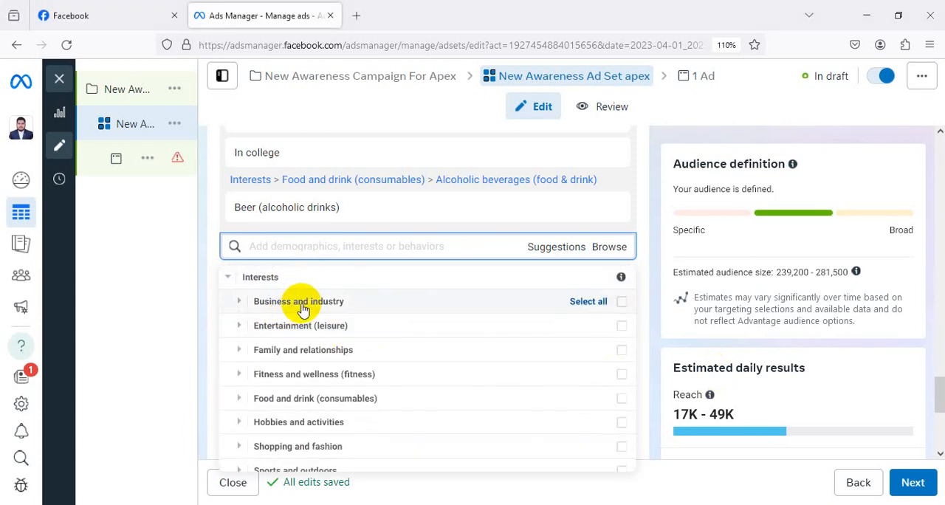
{"action": "scroll", "coordinate": [325, 299], "scroll_direction": "down", "scroll_amount": 1}
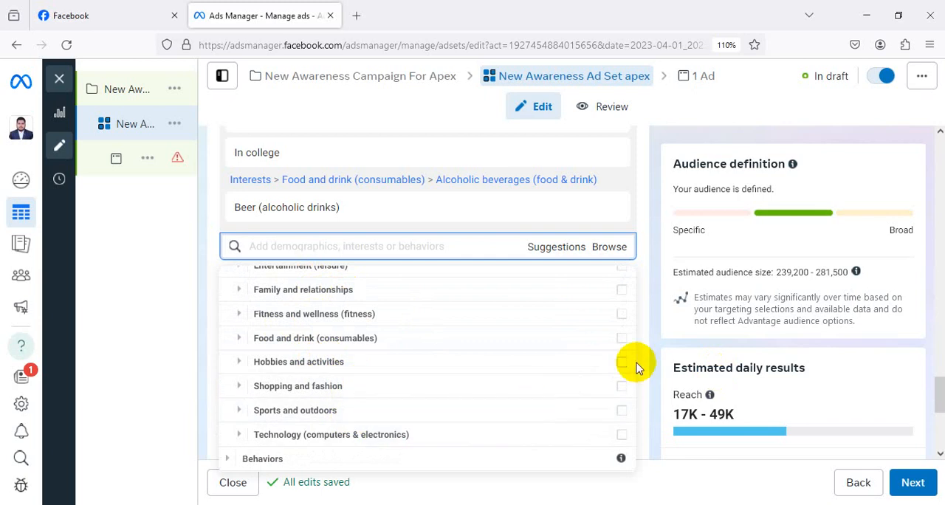
{"action": "left_click", "coordinate": [654, 349]}
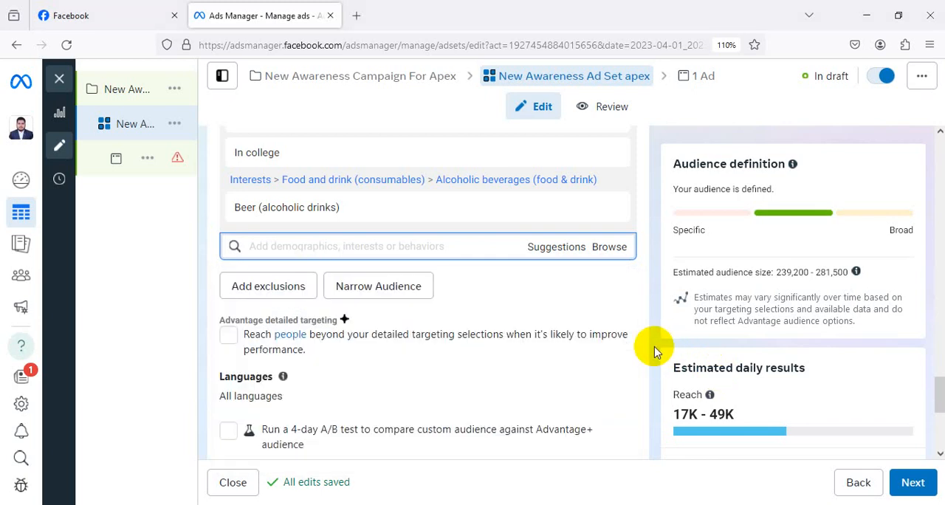
{"action": "left_click", "coordinate": [609, 249]}
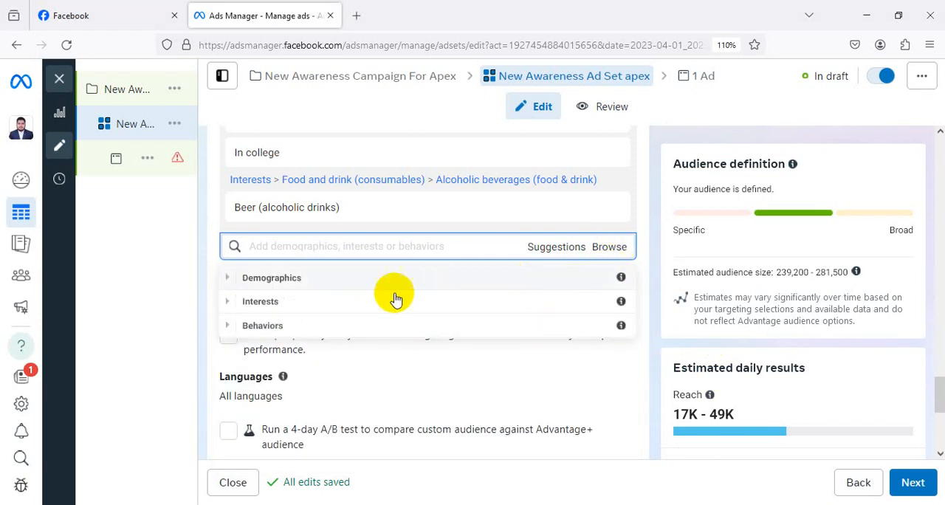
Browse the Behaviors category and examine its Anniversary, Digital Activities and Digital activities options.
{"action": "left_click", "coordinate": [317, 326]}
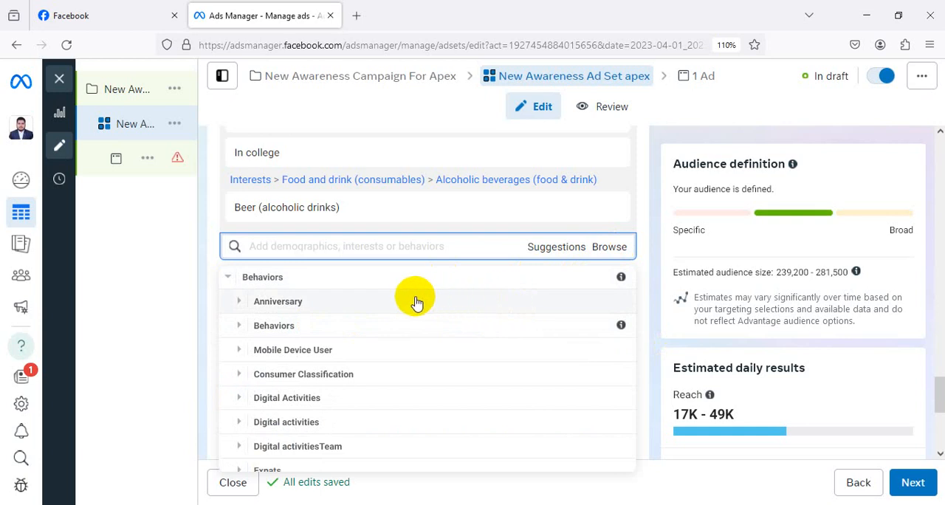
{"action": "left_click", "coordinate": [359, 304]}
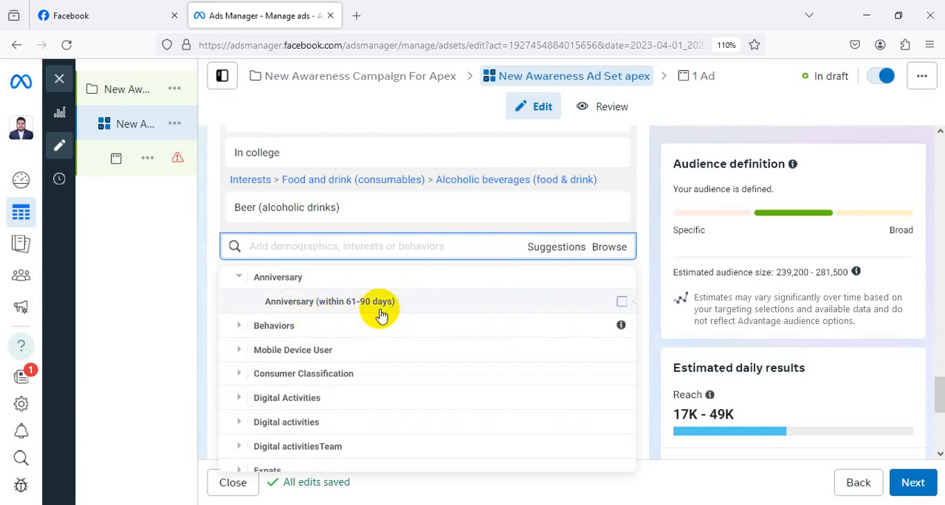
{"action": "mouse_move", "coordinate": [381, 314]}
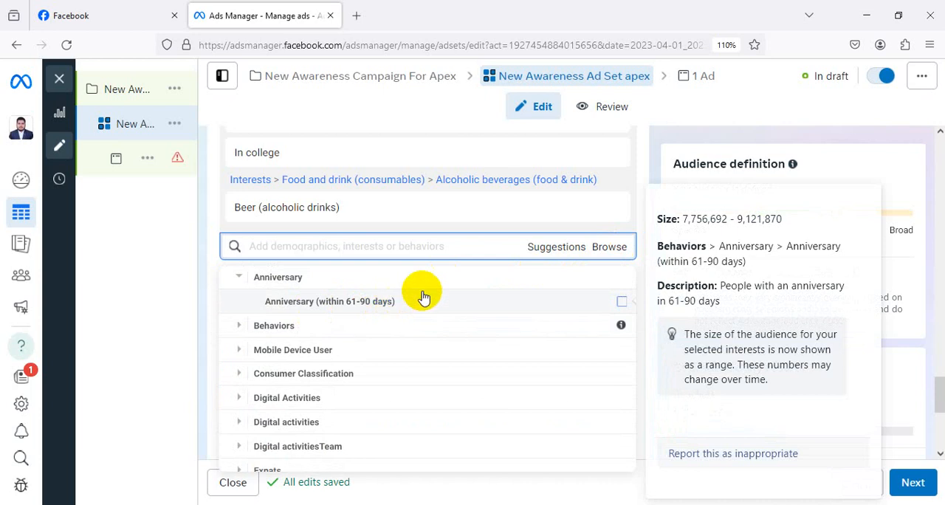
{"action": "mouse_move", "coordinate": [512, 301]}
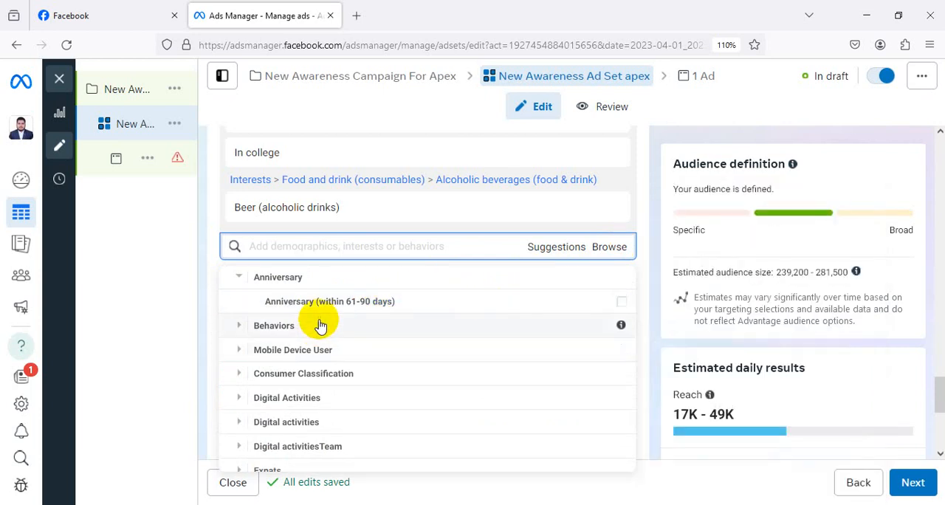
{"action": "scroll", "coordinate": [403, 296], "scroll_direction": "down", "scroll_amount": 1}
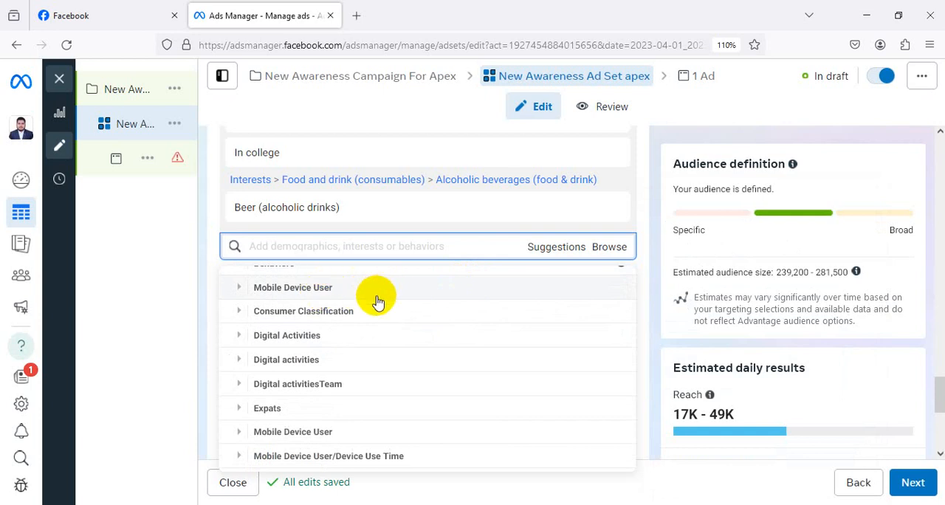
{"action": "left_click", "coordinate": [333, 338]}
{"action": "scroll", "coordinate": [336, 336], "scroll_direction": "down", "scroll_amount": 1}
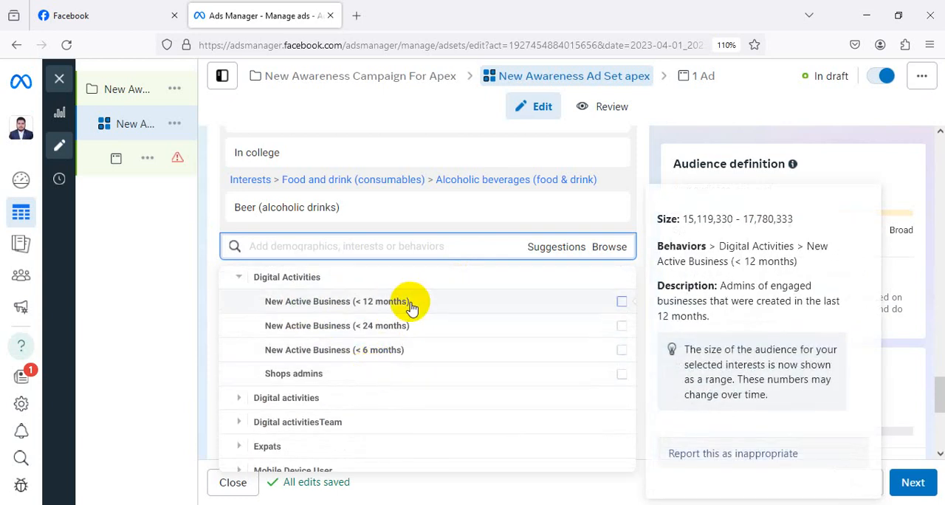
{"action": "mouse_move", "coordinate": [320, 384]}
{"action": "scroll", "coordinate": [399, 341], "scroll_direction": "down", "scroll_amount": 10}
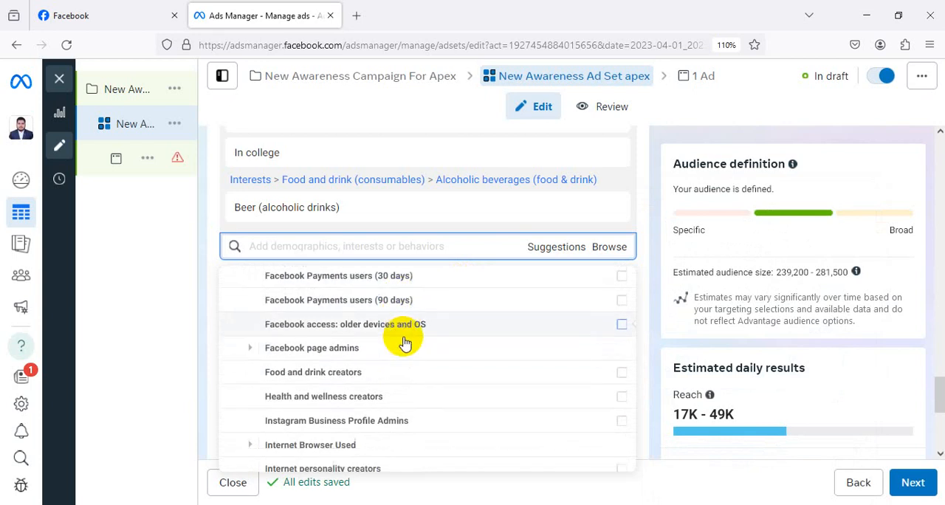
{"action": "scroll", "coordinate": [411, 346], "scroll_direction": "down", "scroll_amount": 5}
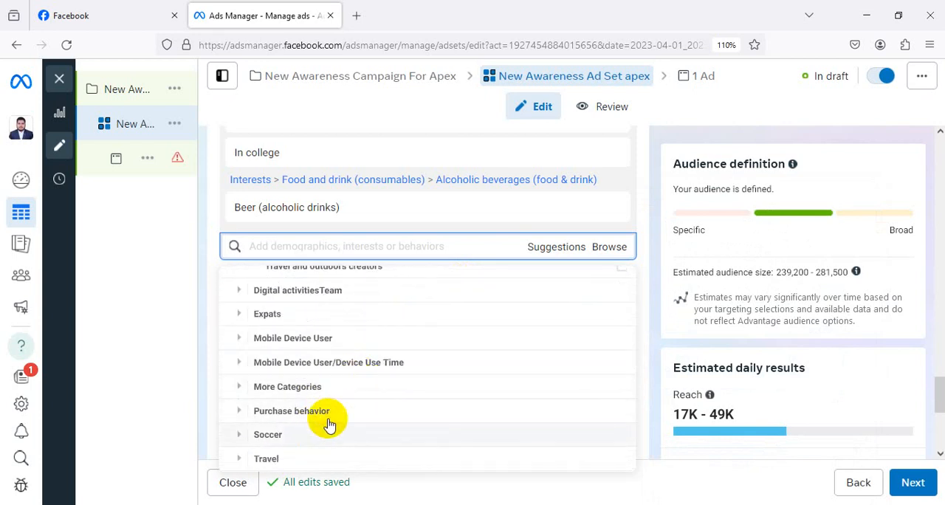
Add the behavior Engaged Shoppers from Purchase behavior to the detailed targeting and review its audience description.
{"action": "left_click", "coordinate": [333, 414]}
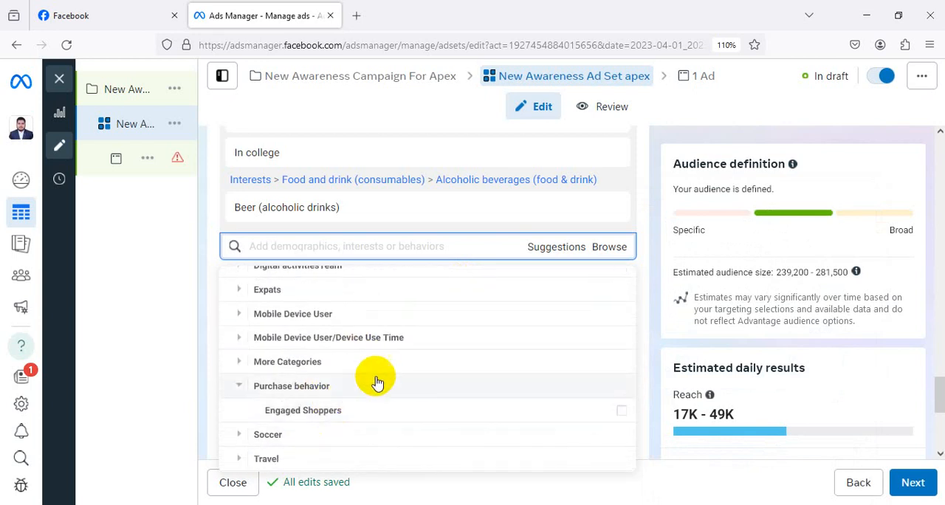
{"action": "left_click", "coordinate": [583, 416]}
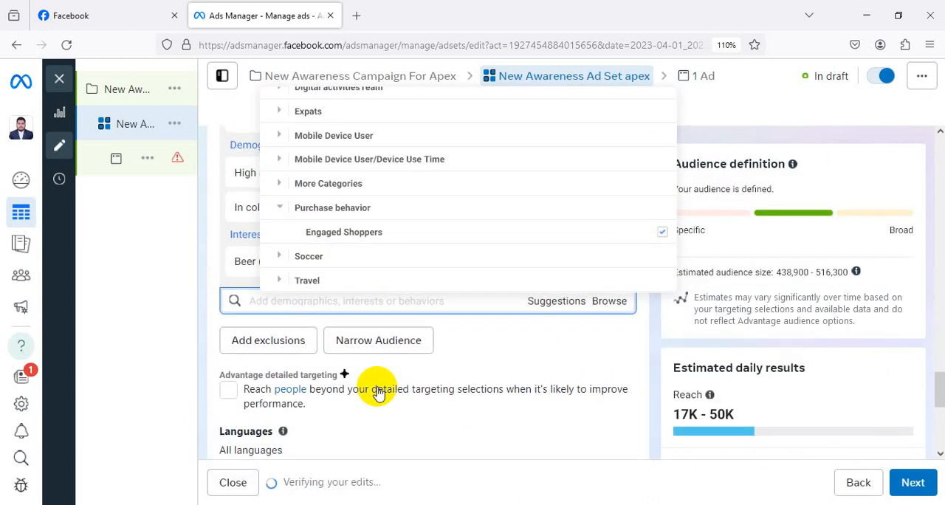
{"action": "left_click", "coordinate": [200, 367]}
{"action": "scroll", "coordinate": [504, 314], "scroll_direction": "up", "scroll_amount": 3}
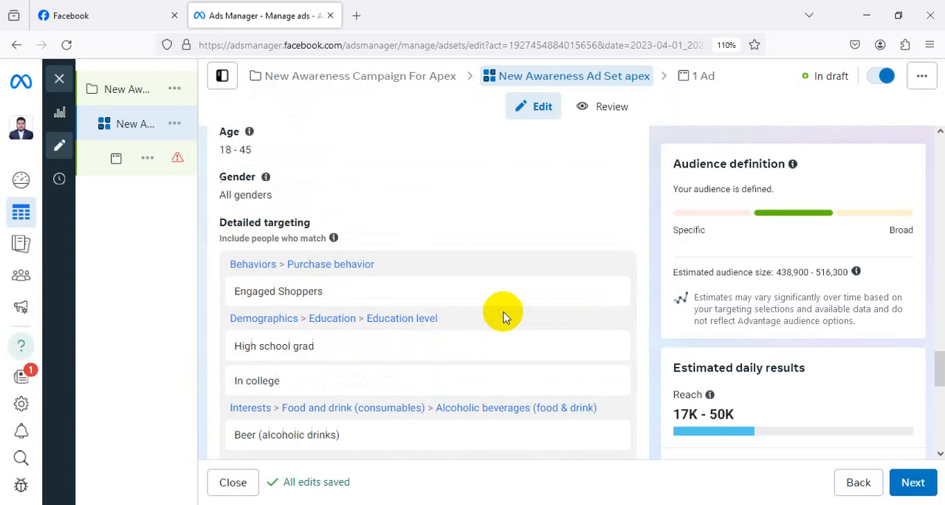
{"action": "mouse_move", "coordinate": [496, 272]}
{"action": "scroll", "coordinate": [487, 269], "scroll_direction": "down", "scroll_amount": 2}
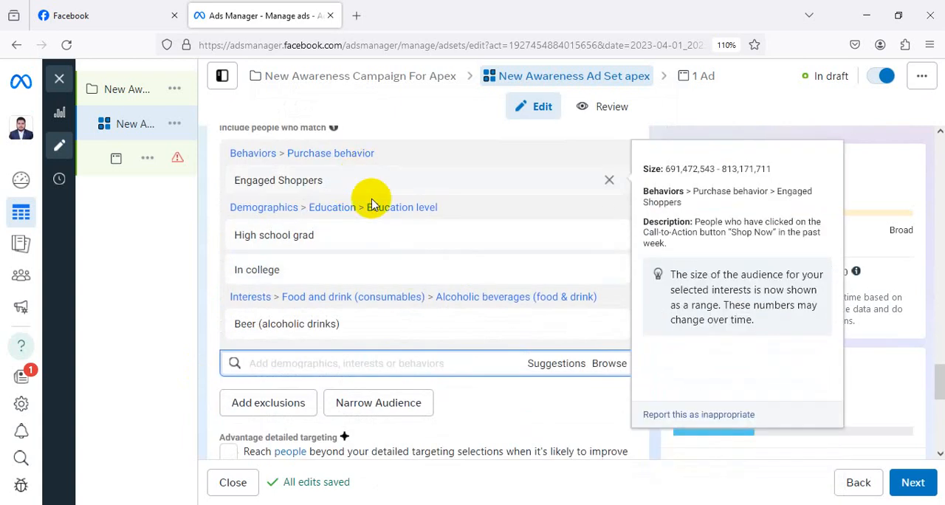
{"action": "scroll", "coordinate": [483, 194], "scroll_direction": "down", "scroll_amount": 1}
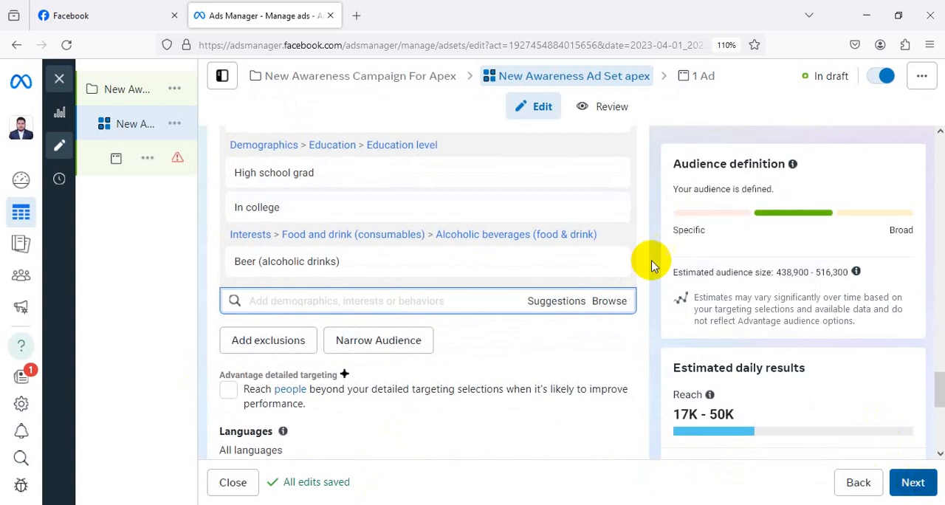
Continue from the ad set to the ad, collapse the error notice and look through the ad preview placements.
{"action": "scroll", "coordinate": [516, 246], "scroll_direction": "down", "scroll_amount": 3}
{"action": "scroll", "coordinate": [517, 246], "scroll_direction": "down", "scroll_amount": 2}
{"action": "left_click", "coordinate": [908, 485]}
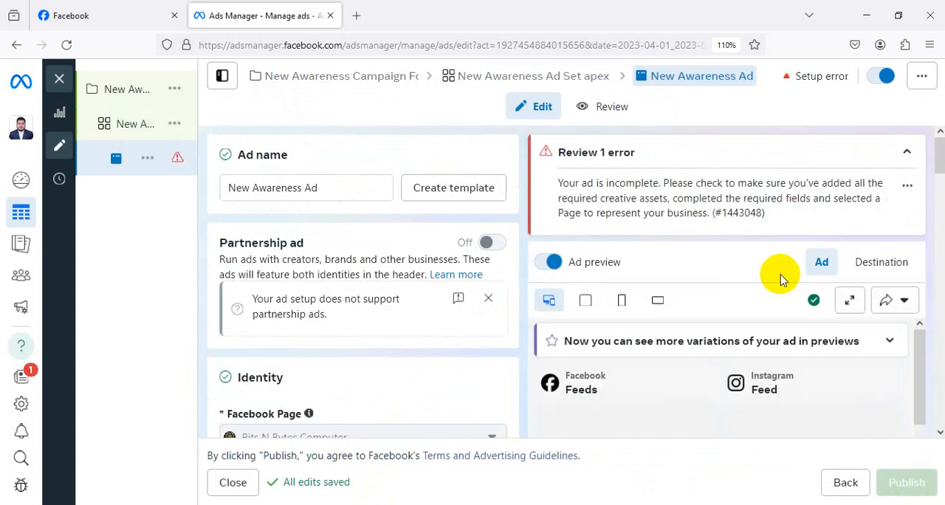
{"action": "left_click", "coordinate": [907, 152]}
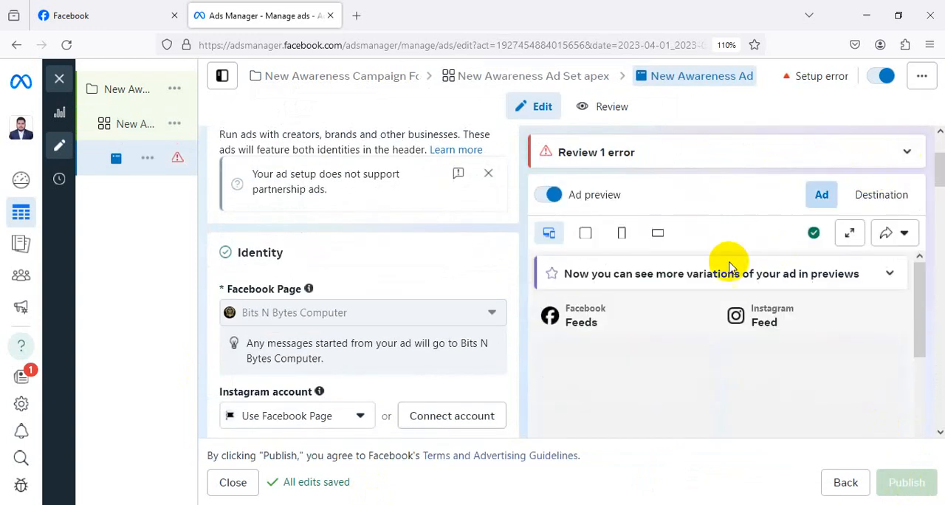
{"action": "scroll", "coordinate": [707, 351], "scroll_direction": "down", "scroll_amount": 1}
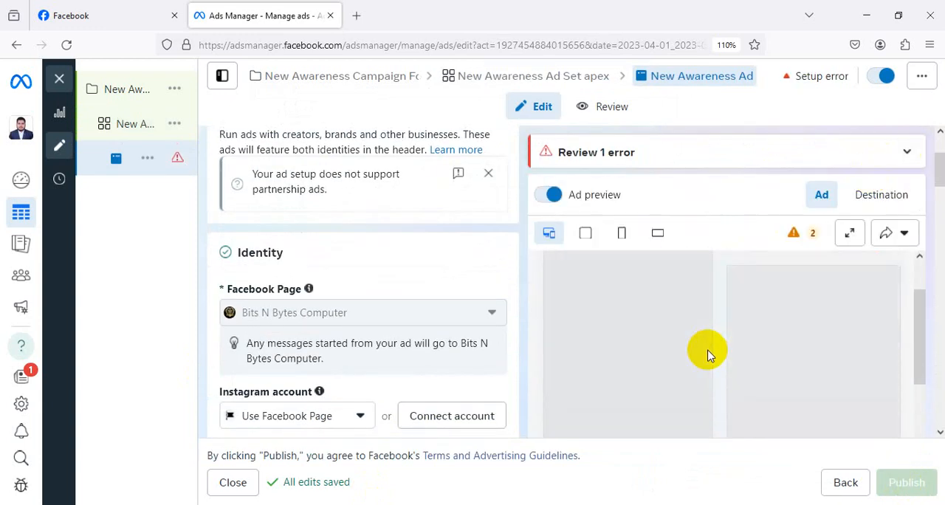
{"action": "scroll", "coordinate": [711, 353], "scroll_direction": "down", "scroll_amount": 10}
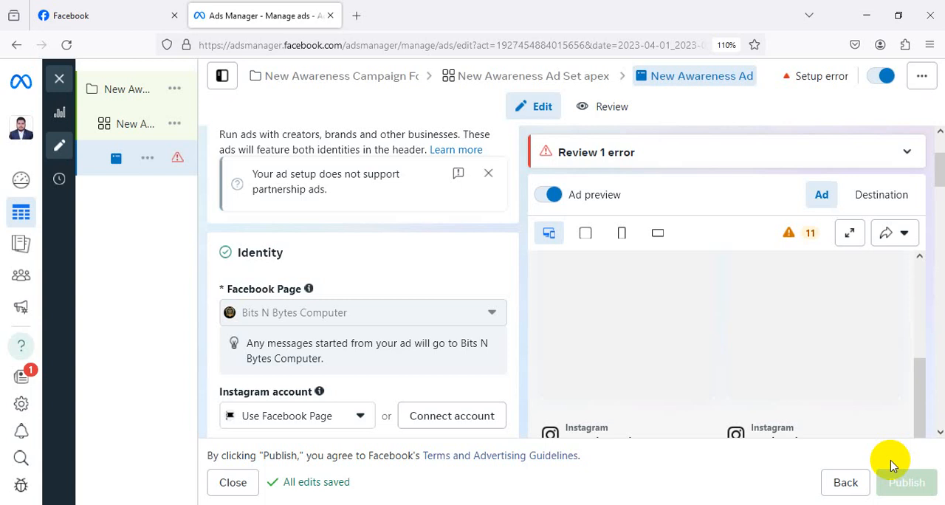
Open business.facebook.com in a new browser tab.
{"action": "left_click", "coordinate": [357, 15]}
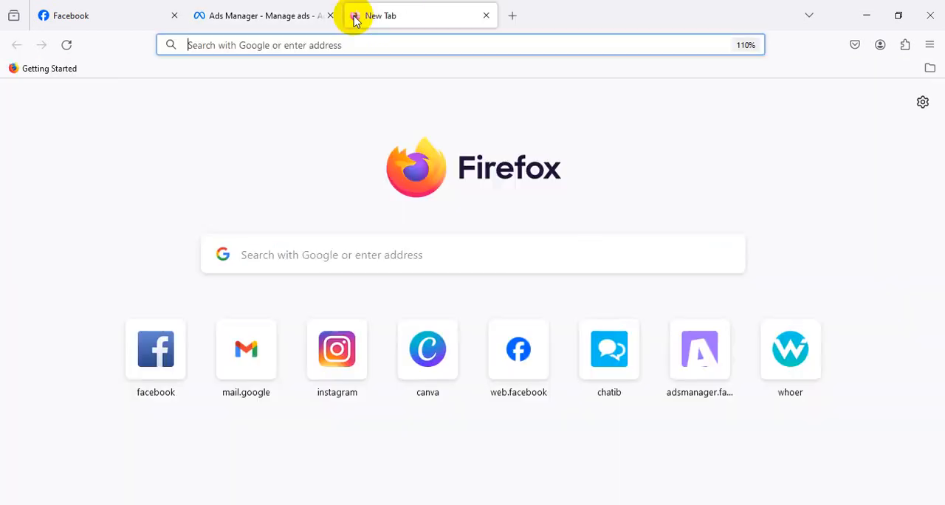
{"action": "type", "text": "business.facebook.com/"}
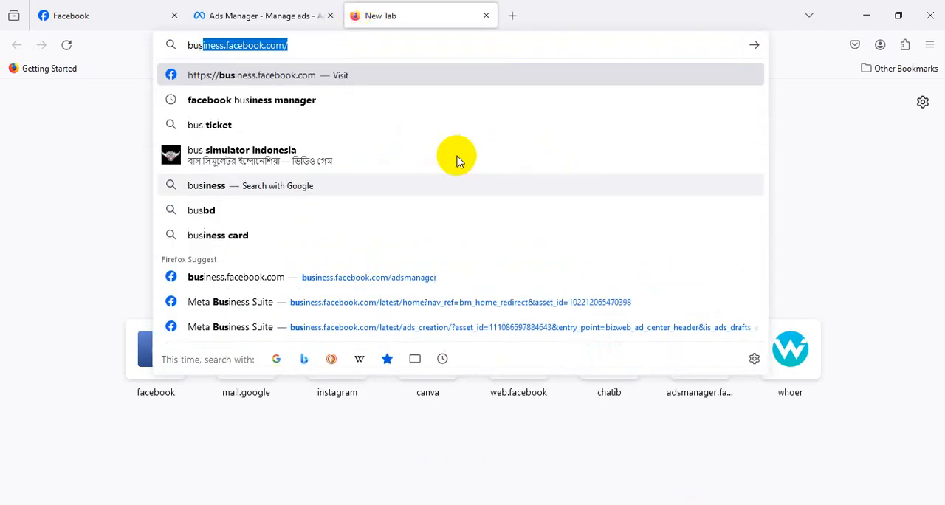
{"action": "left_click", "coordinate": [308, 76]}
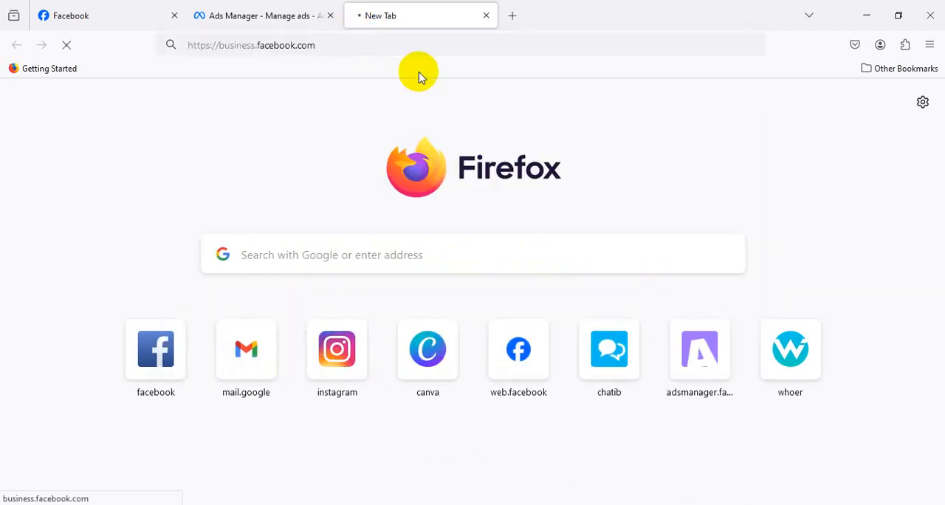